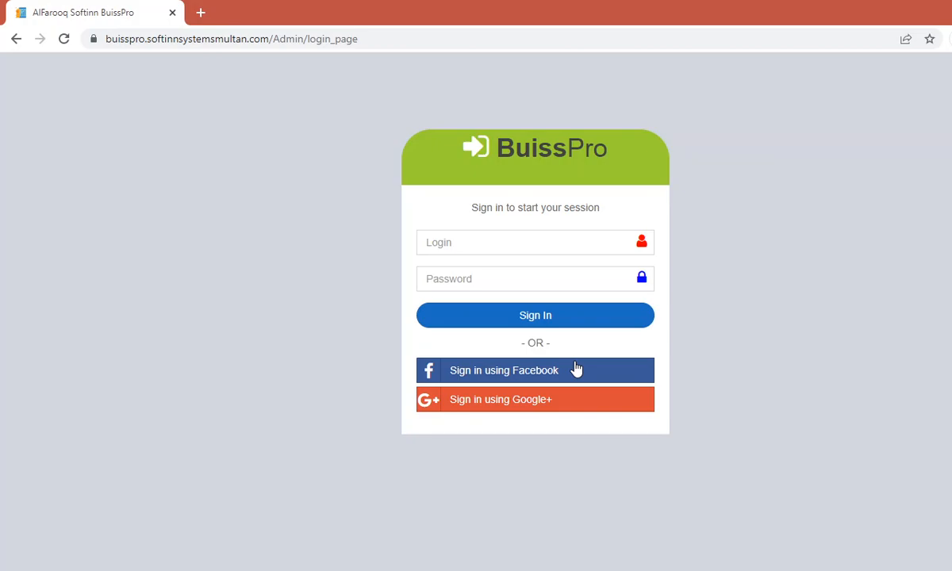
Step: Try signing in through Facebook several times without success
{"action": "left_click", "coordinate": [577, 370]}
{"action": "left_click", "coordinate": [577, 369]}
{"action": "left_click", "coordinate": [576, 369]}
{"action": "left_click", "coordinate": [577, 368]}
Step: Sign in as admin with the saved username and its password
{"action": "left_click", "coordinate": [366, 37]}
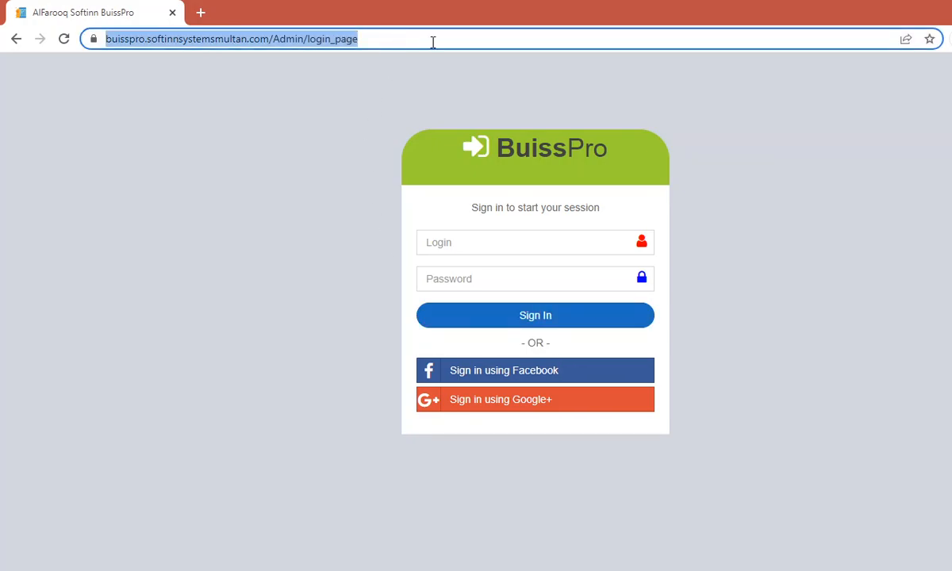
{"action": "left_click", "coordinate": [495, 40]}
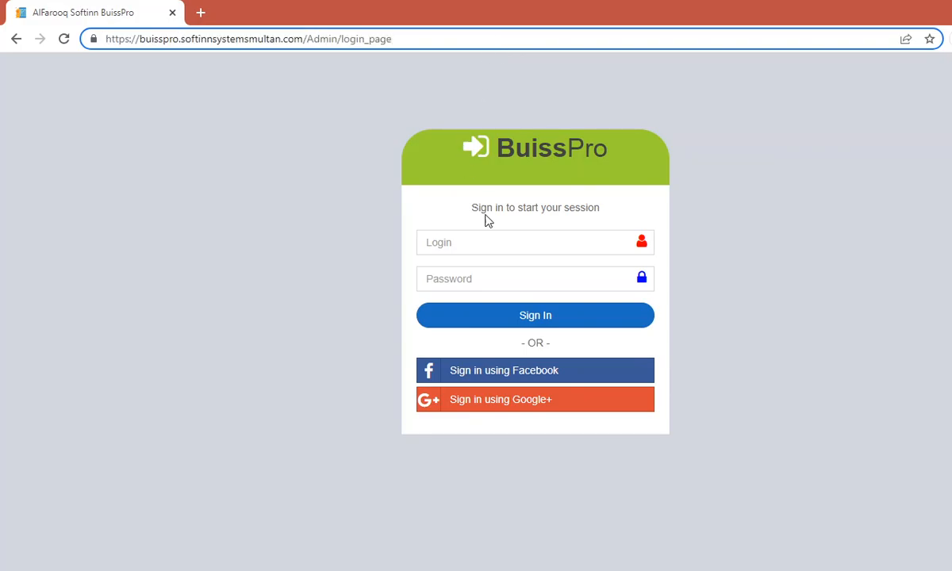
{"action": "left_click", "coordinate": [471, 239]}
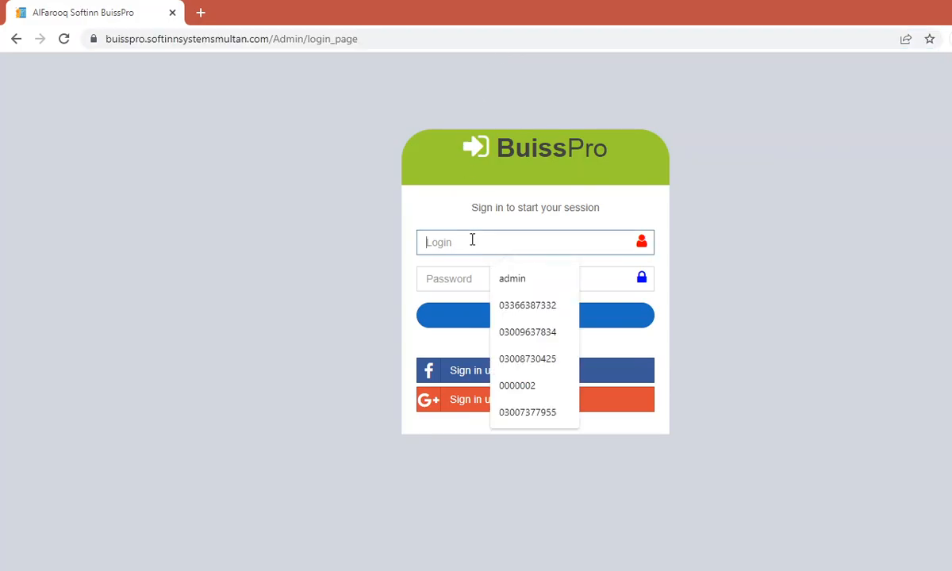
{"action": "left_click", "coordinate": [512, 280]}
{"action": "left_click", "coordinate": [478, 278]}
{"action": "type", "text": "123"}
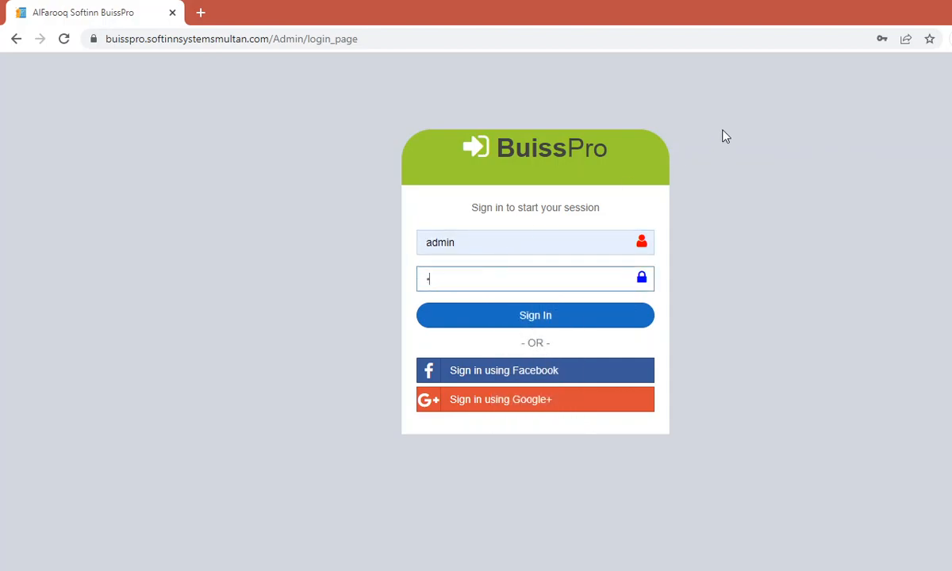
{"action": "key", "text": "Return"}
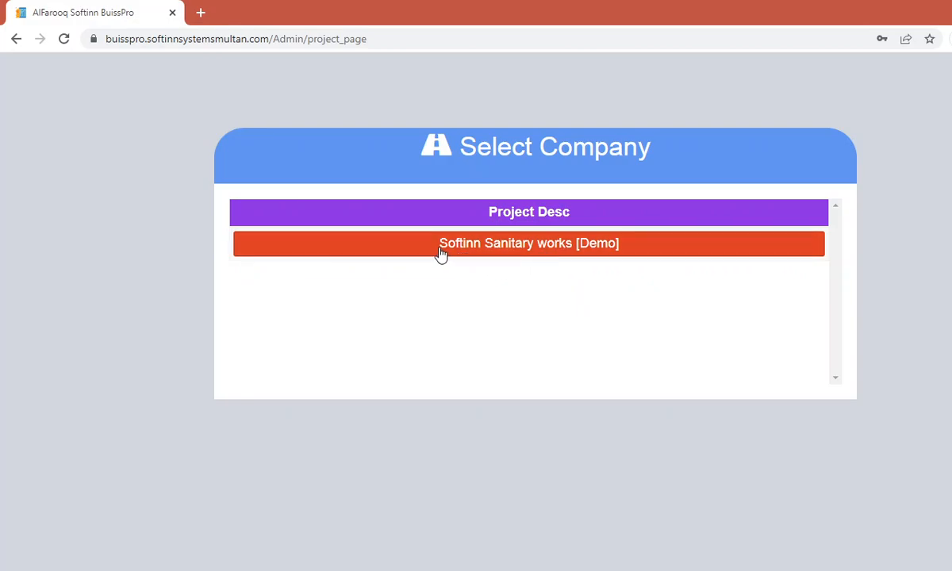
Step: Open the Softinn Sanitary works [Demo] company and go to Inventory > Sale Invoice
{"action": "left_click", "coordinate": [522, 251]}
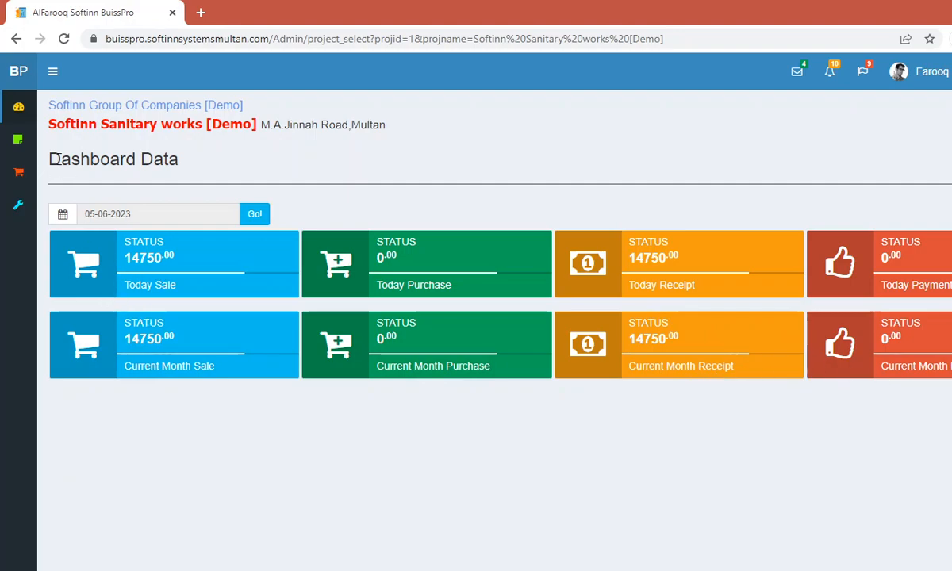
{"action": "mouse_move", "coordinate": [9, 176]}
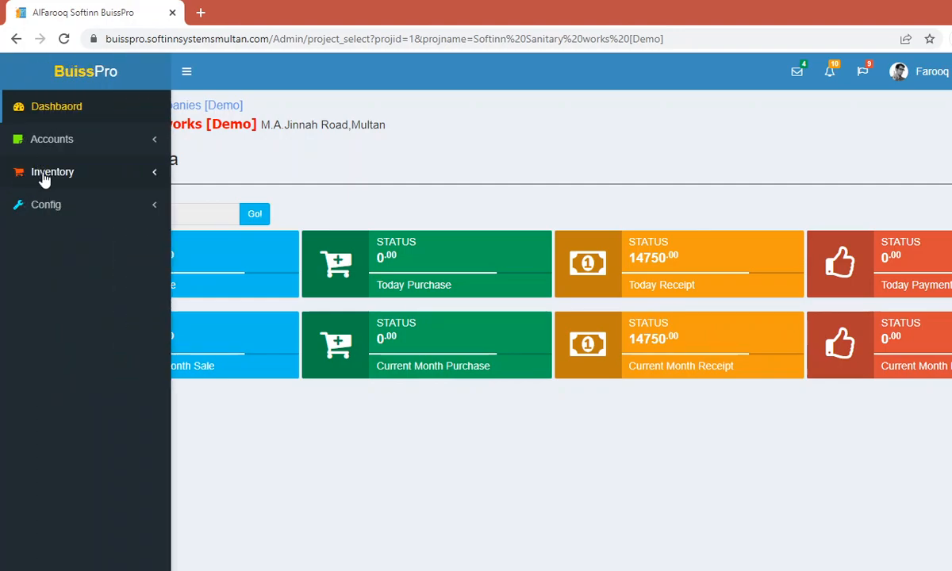
{"action": "left_click", "coordinate": [44, 180]}
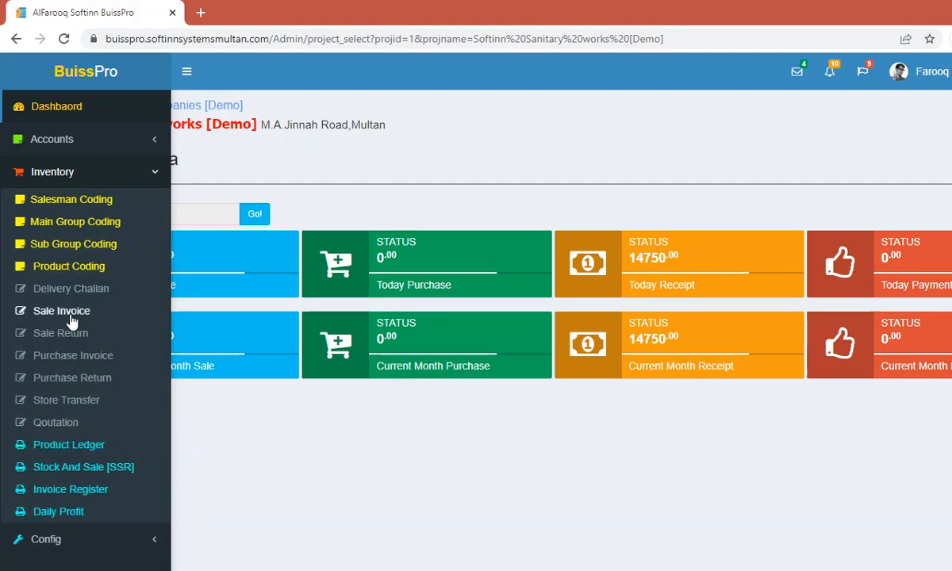
{"action": "left_click", "coordinate": [71, 314]}
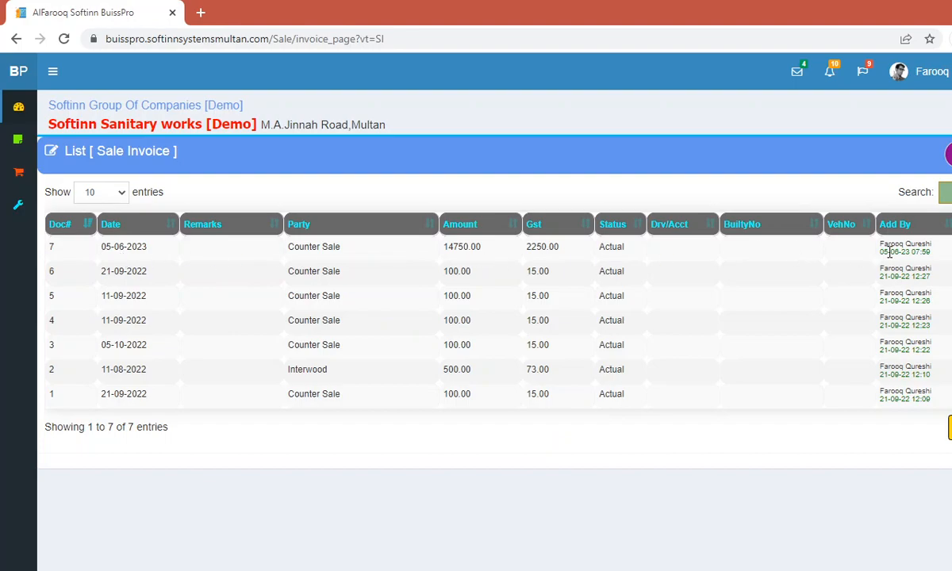
Step: Open sale invoice 7 for editing and focus its Rec amount field
{"action": "left_click", "coordinate": [948, 247]}
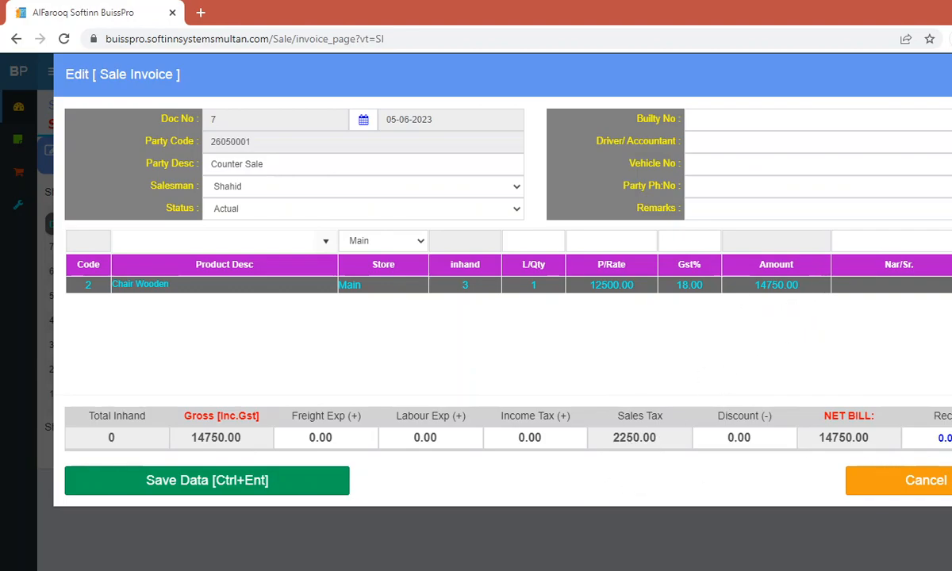
{"action": "left_click", "coordinate": [943, 437]}
Step: Cancel invoice 7 unchanged and set a new invoice's party to Exide Battery International
{"action": "left_click", "coordinate": [880, 481]}
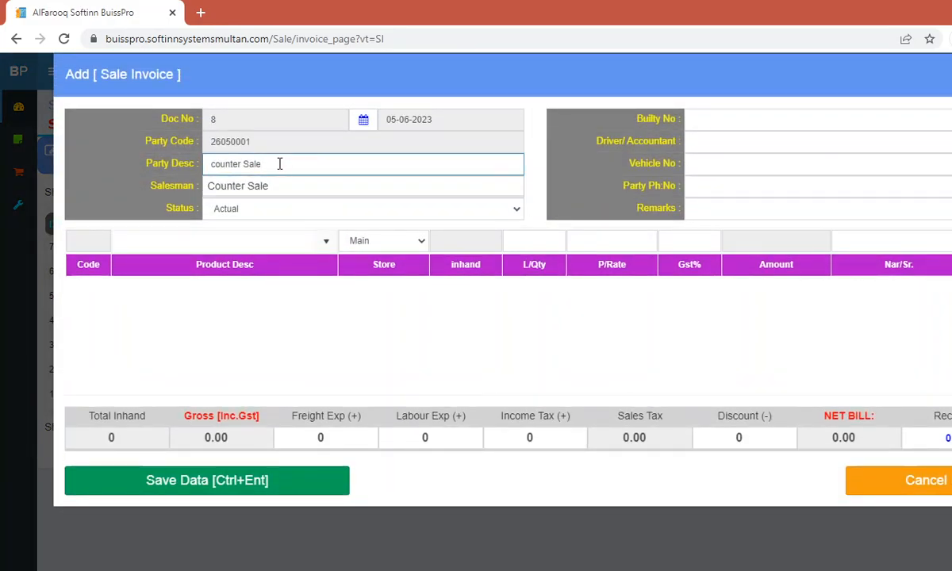
{"action": "left_click_drag", "start_coordinate": [279, 164], "coordinate": [187, 162]}
{"action": "key", "text": "BackSpace"}
{"action": "type", "text": "a"}
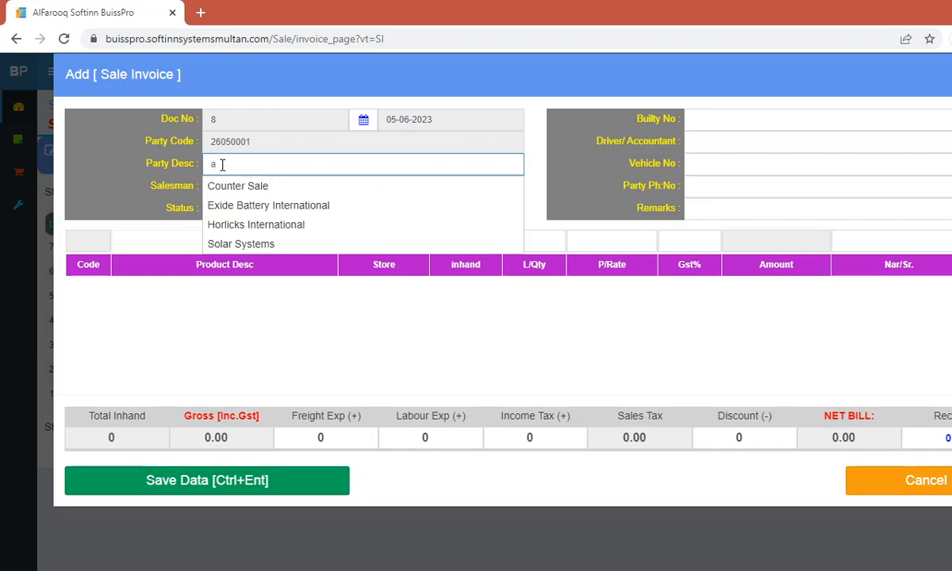
{"action": "type", "text": "ex"}
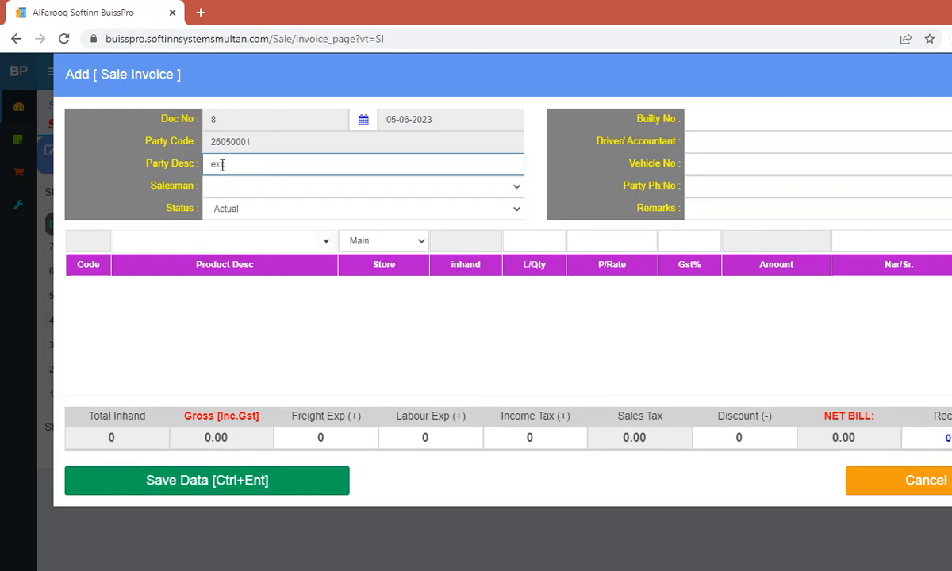
{"action": "key", "text": "Down"}
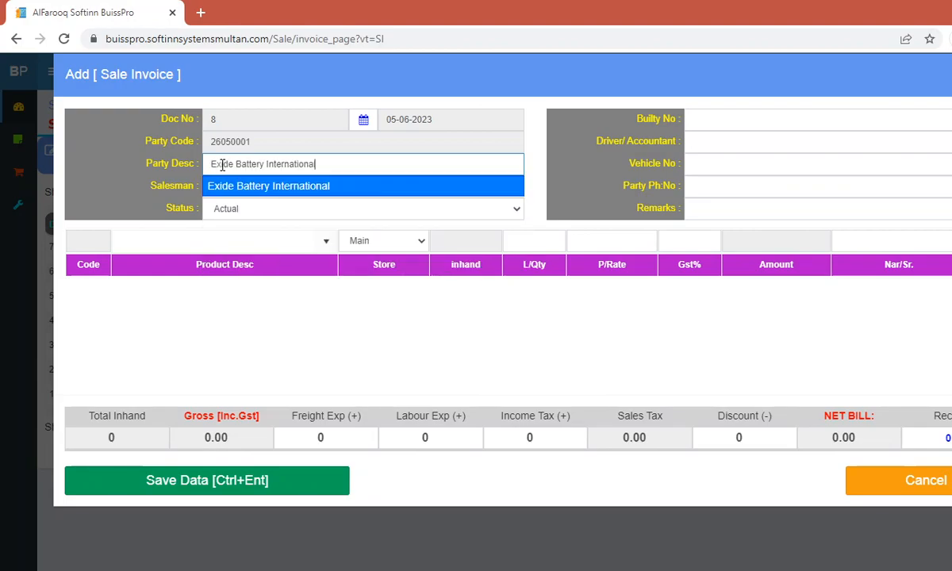
{"action": "key", "text": "Return"}
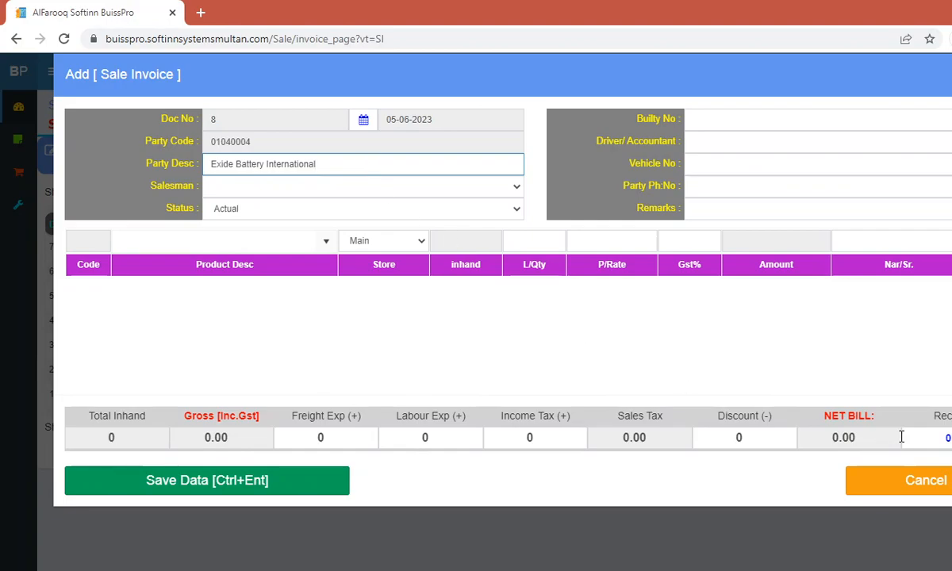
Step: Pick the only salesman, then discard the new invoice without saving
{"action": "left_click", "coordinate": [276, 189]}
{"action": "left_click", "coordinate": [276, 205]}
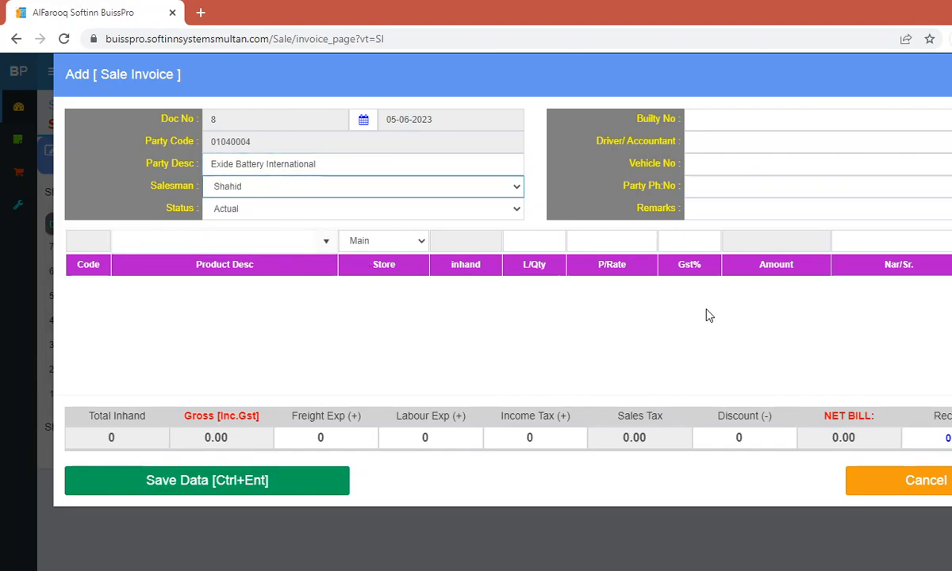
{"action": "left_click", "coordinate": [861, 488]}
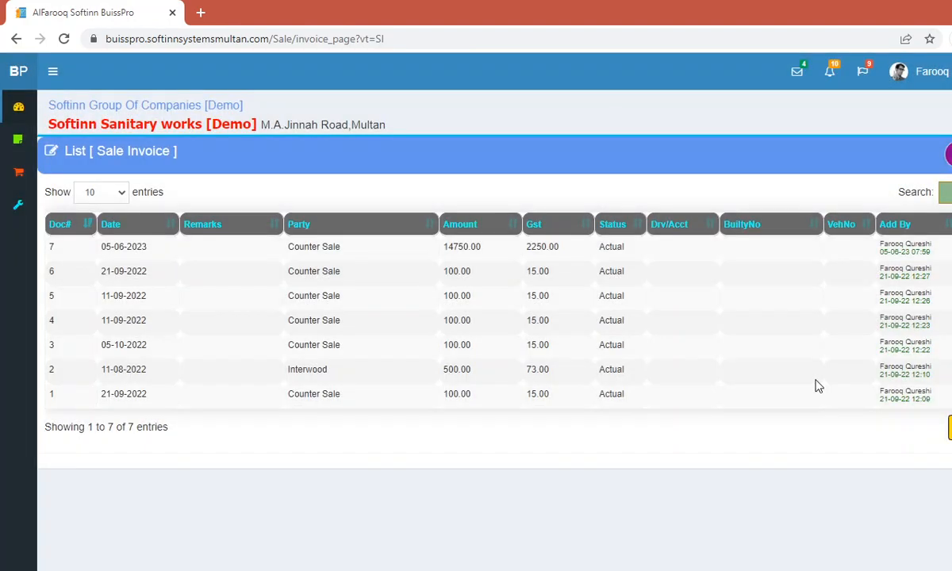
Step: Go to the Dashboard and run the Update Stocks update
{"action": "left_click", "coordinate": [17, 110]}
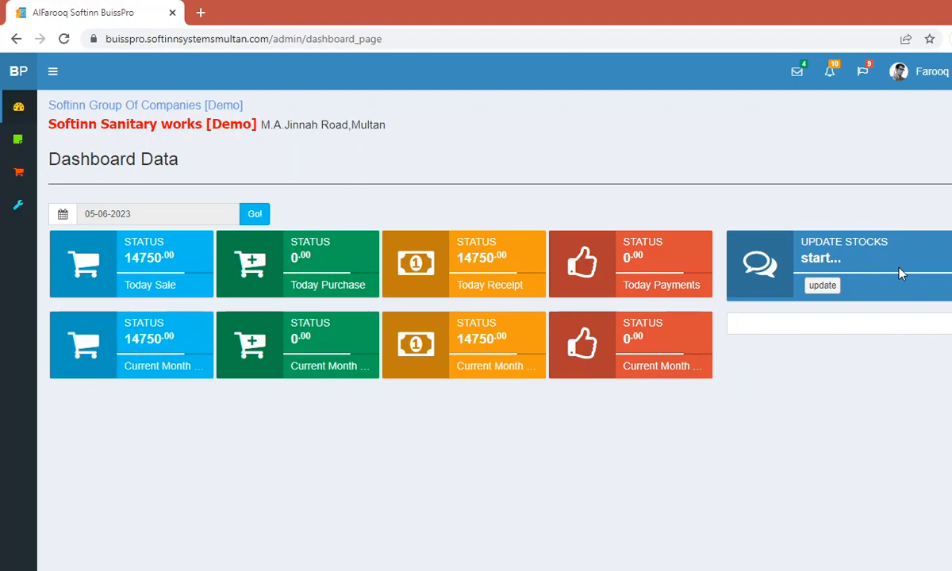
{"action": "left_click", "coordinate": [817, 288]}
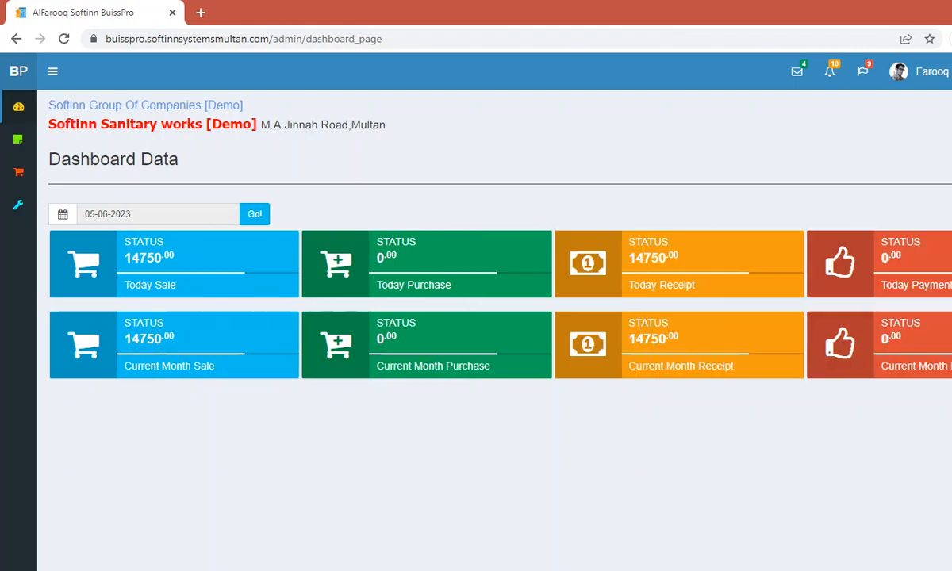
{"action": "mouse_move", "coordinate": [10, 191]}
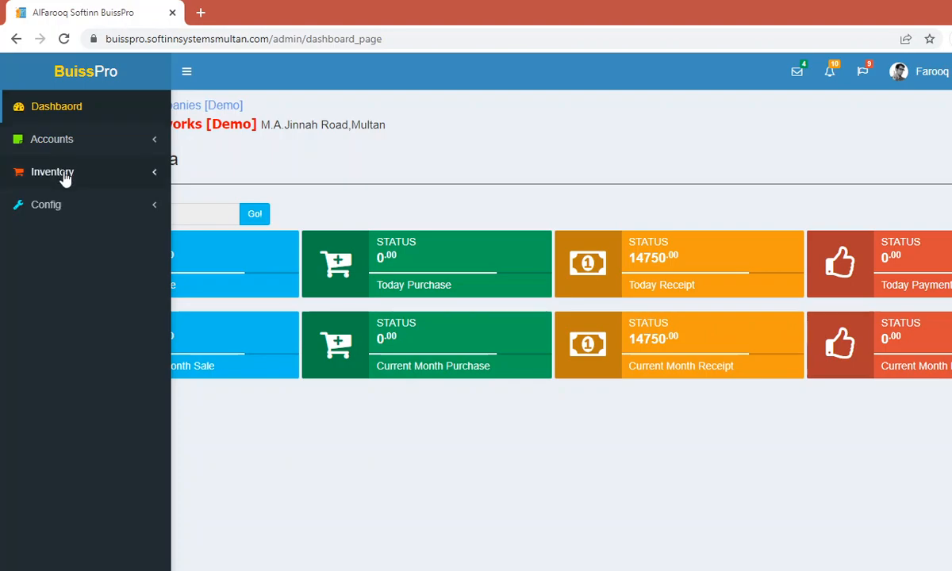
Step: Open the Salesman List and preview the new-salesman form without saving
{"action": "left_click", "coordinate": [65, 177]}
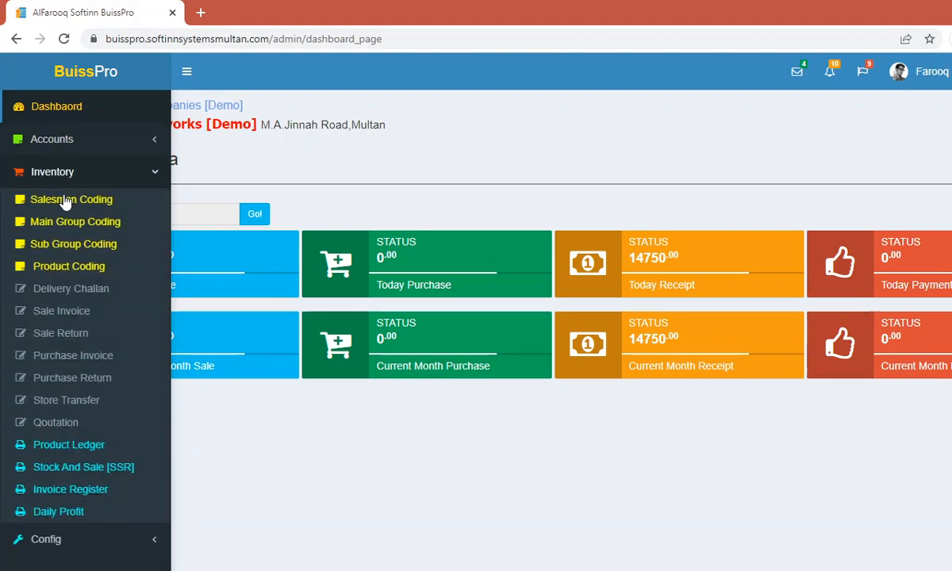
{"action": "left_click", "coordinate": [66, 200]}
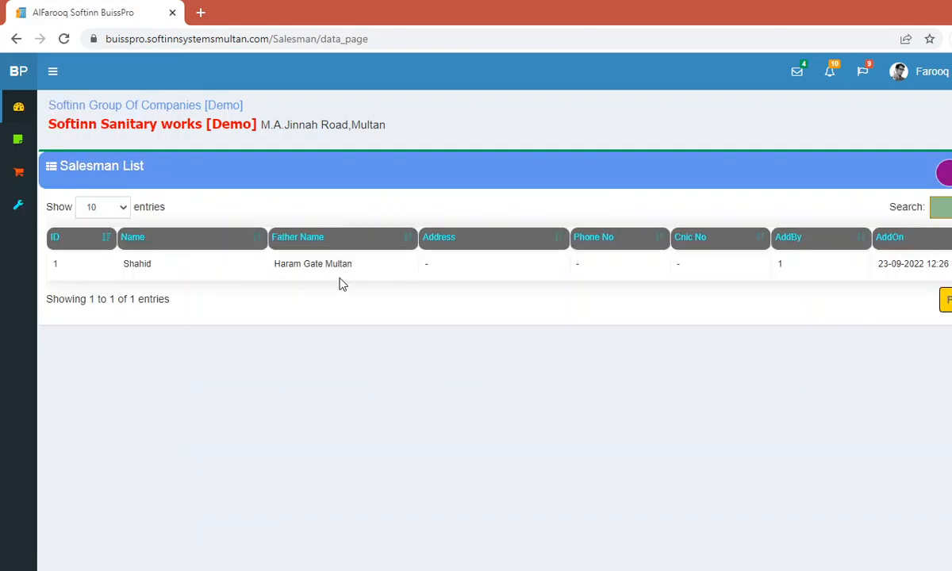
{"action": "left_click", "coordinate": [943, 173]}
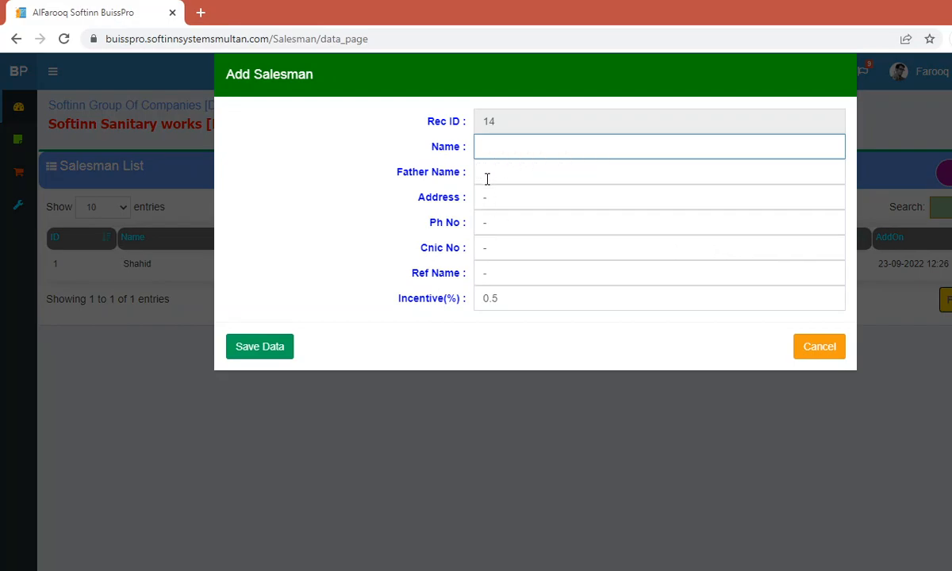
{"action": "left_click", "coordinate": [812, 350]}
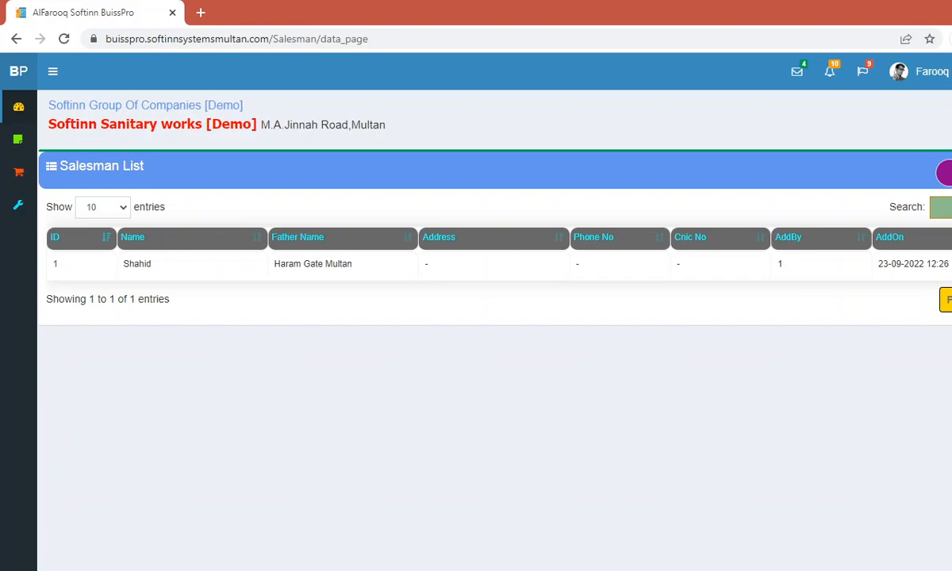
Step: Edit the existing salesman's name, save it, and reload the Salesman List
{"action": "left_click", "coordinate": [842, 285]}
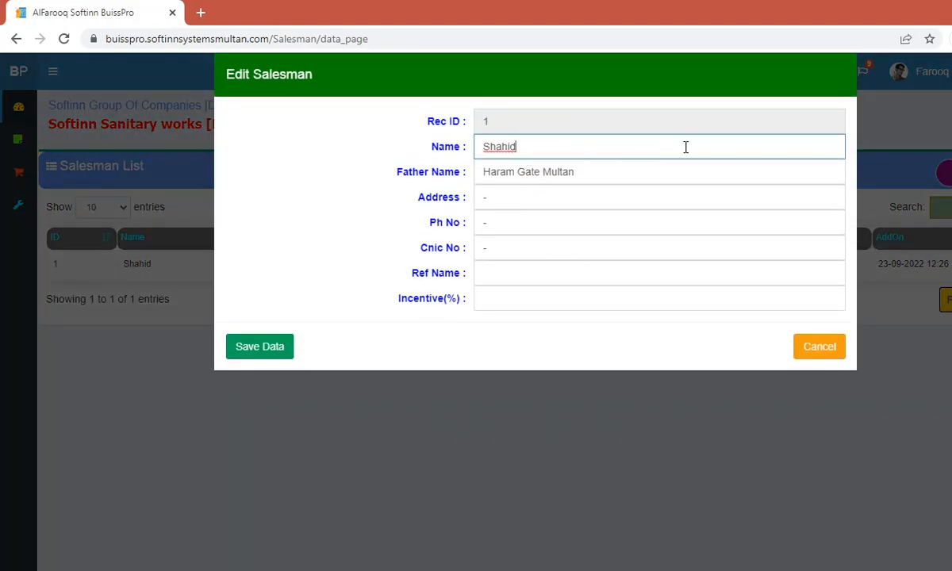
{"action": "type", "text": "Ali"}
{"action": "key", "text": "BackSpace"}
{"action": "key", "text": "BackSpace"}
{"action": "key", "text": "BackSpace"}
{"action": "key", "text": "BackSpace"}
{"action": "type", "text": "Khan"}
{"action": "left_click", "coordinate": [274, 346]}
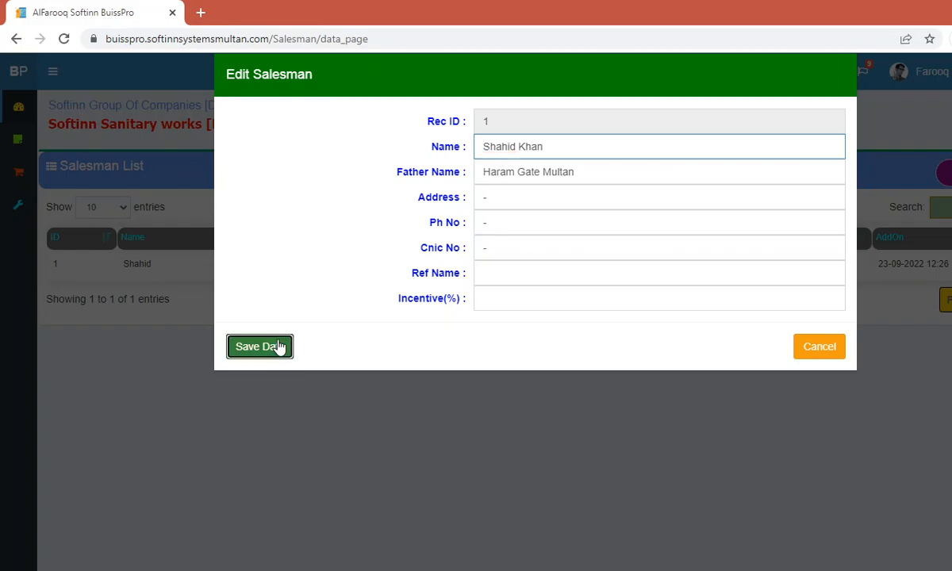
{"action": "left_click", "coordinate": [621, 124]}
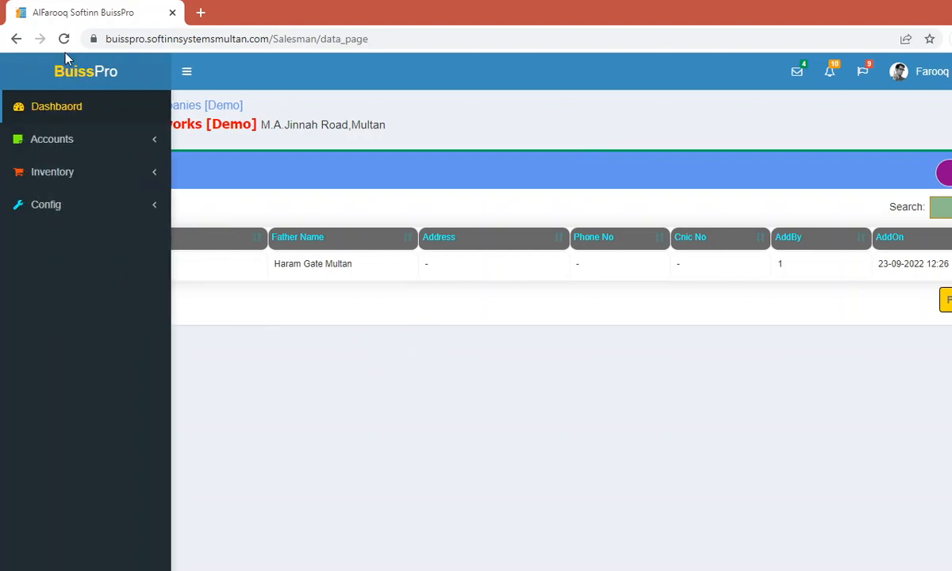
{"action": "left_click", "coordinate": [64, 38]}
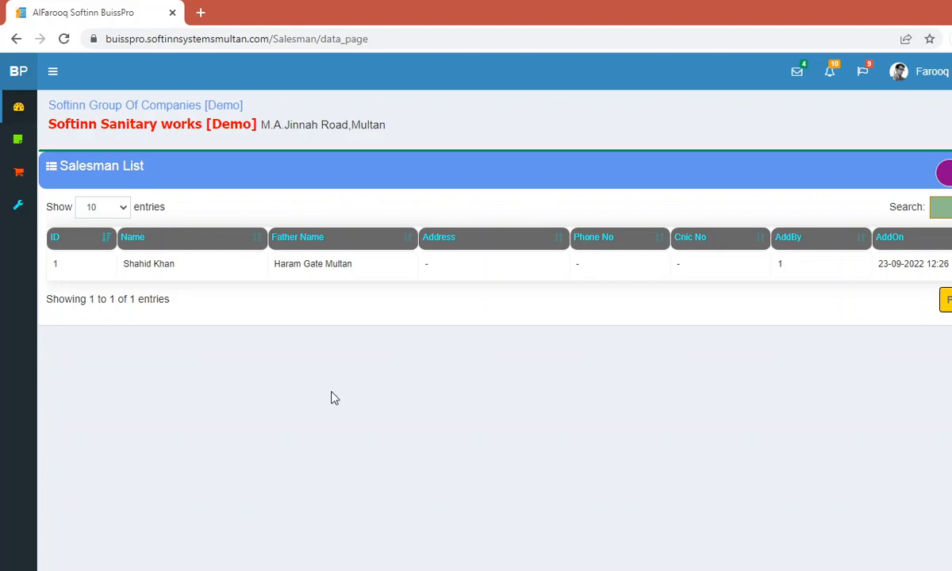
Step: Sign out, then sign back in with the saved username and password
{"action": "left_click", "coordinate": [920, 71]}
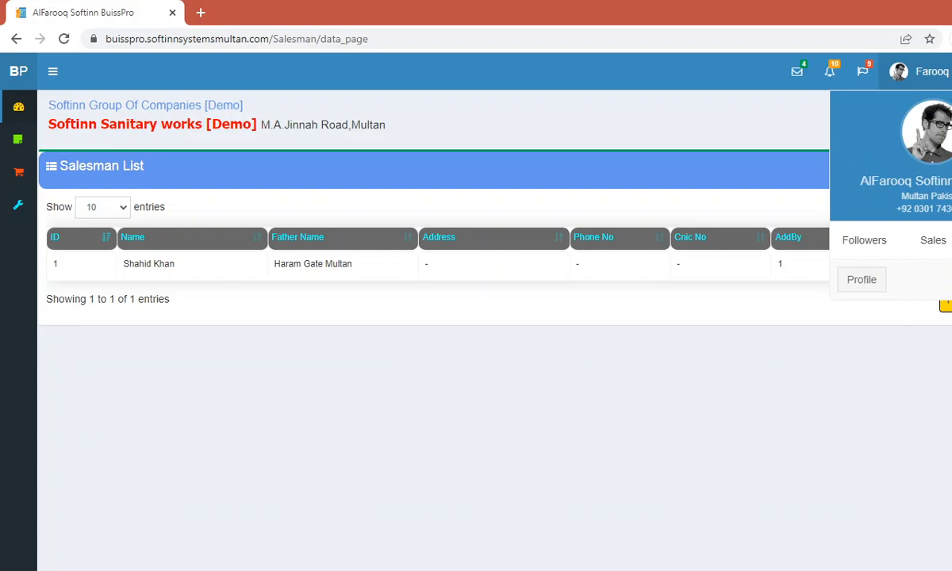
{"action": "left_click", "coordinate": [951, 279]}
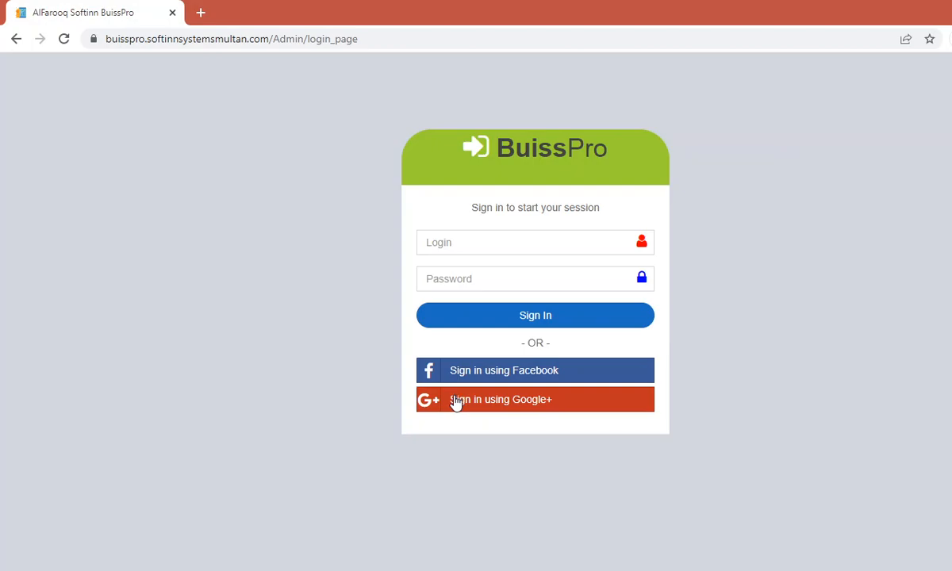
{"action": "left_click", "coordinate": [447, 241]}
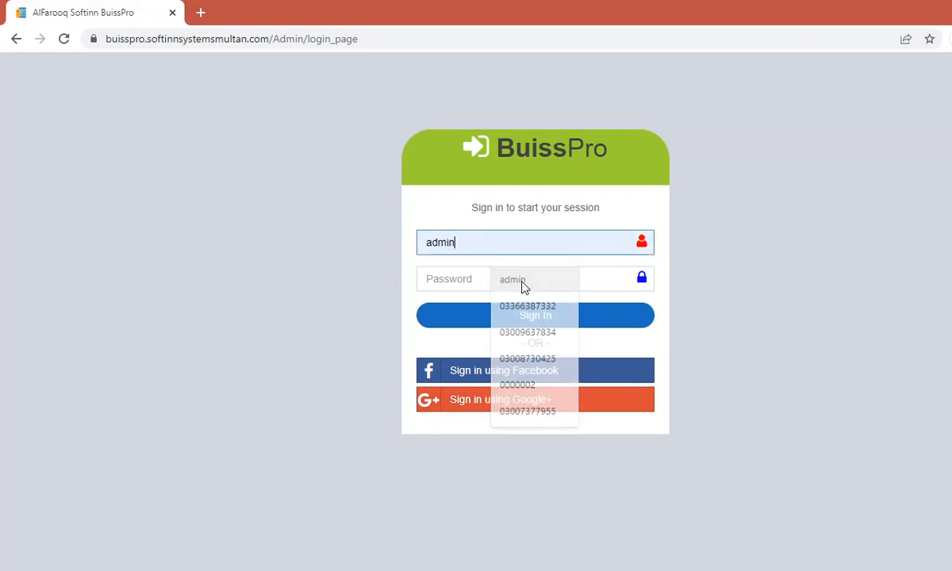
{"action": "left_click", "coordinate": [523, 287]}
{"action": "left_click", "coordinate": [435, 279]}
{"action": "type", "text": "123"}
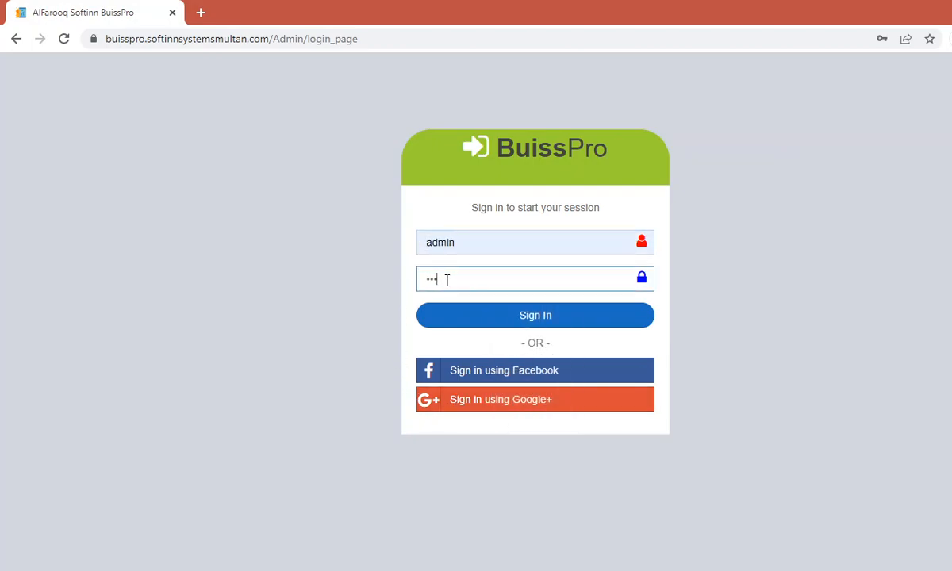
{"action": "key", "text": "Return"}
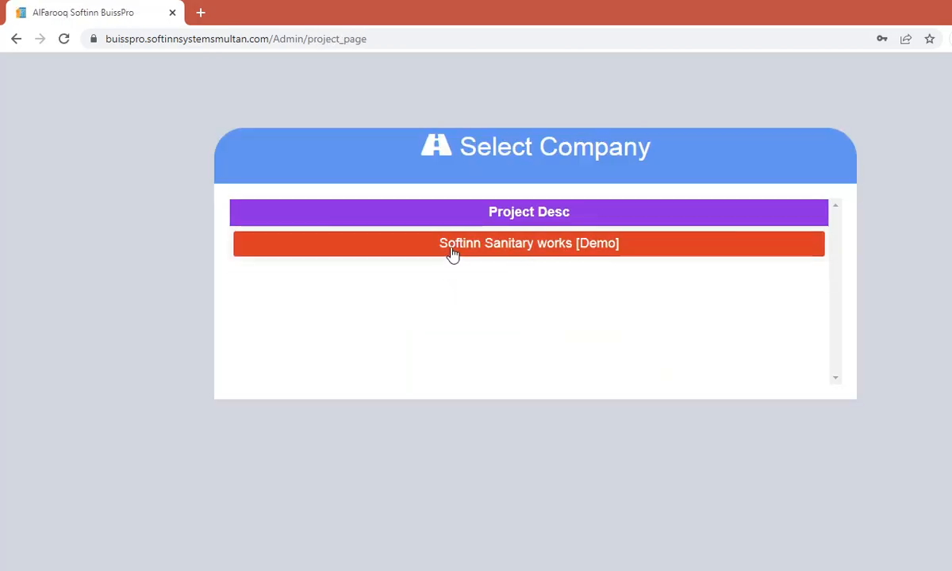
Step: Open the Softinn Sanitary works [Demo] company and expand Inventory in the sidebar
{"action": "left_click", "coordinate": [452, 246]}
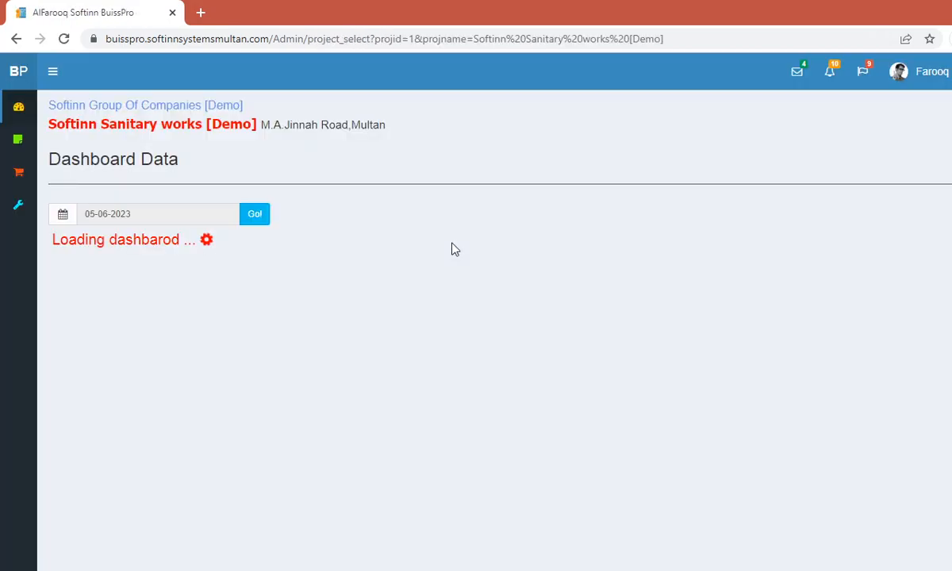
{"action": "mouse_move", "coordinate": [18, 143]}
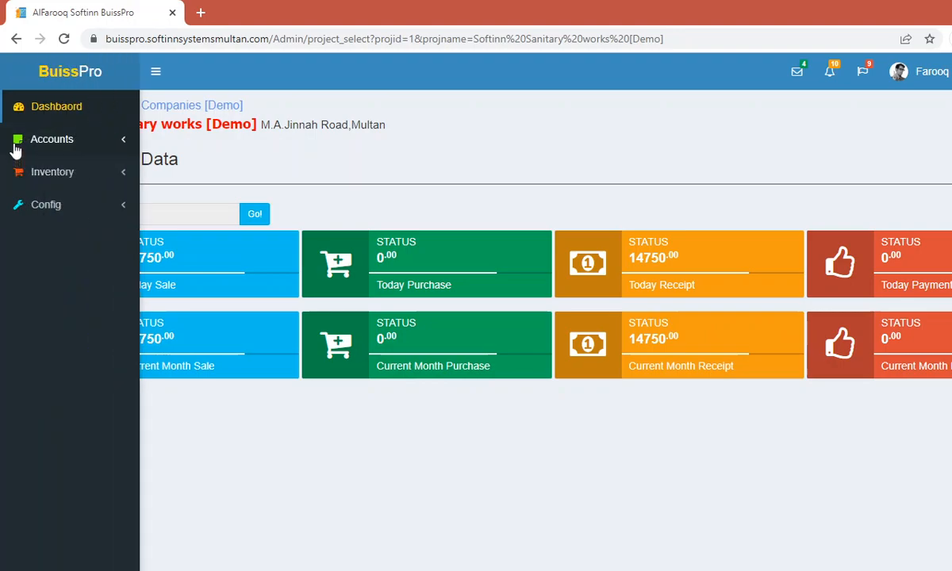
{"action": "left_click", "coordinate": [59, 176]}
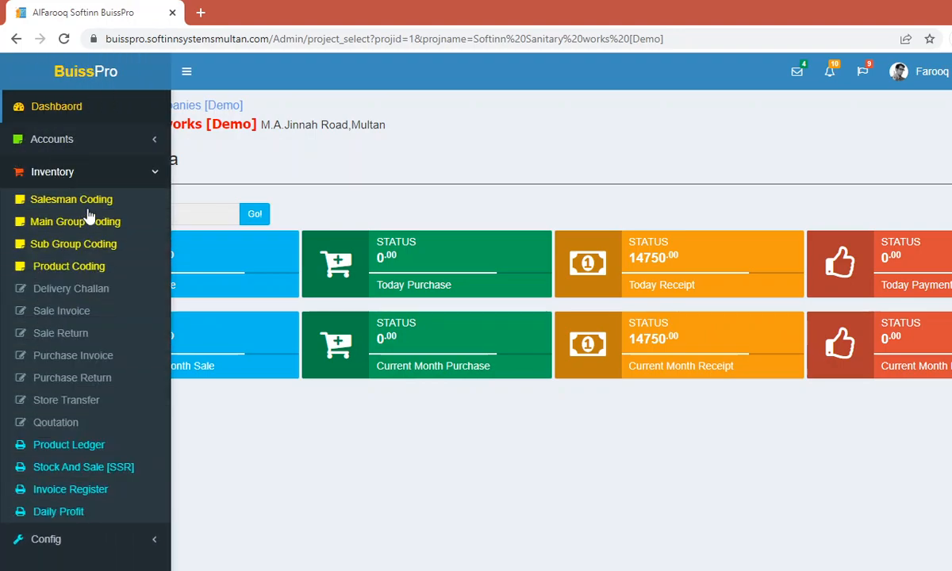
Step: Open Main Group Coding to list the General group
{"action": "left_click", "coordinate": [68, 223]}
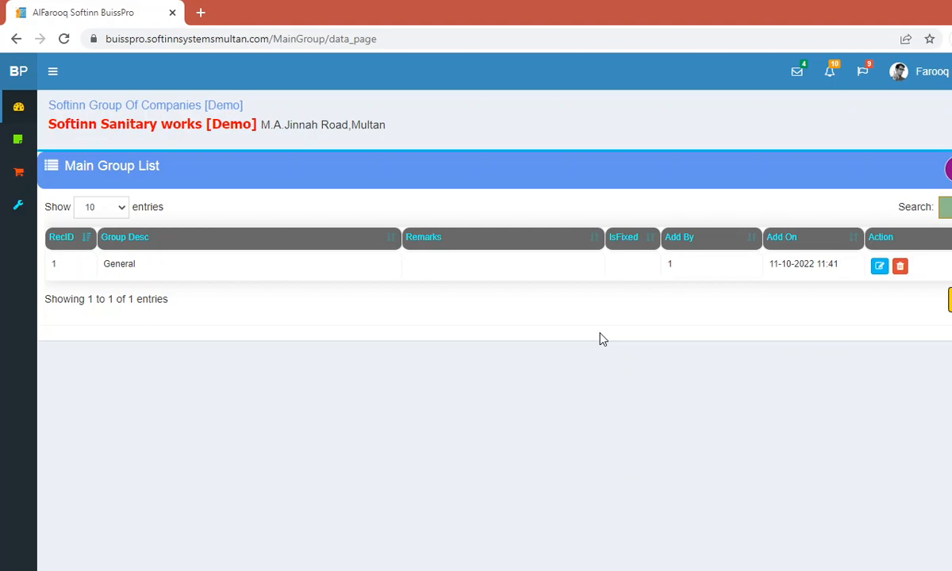
Step: Open Sub Group Coding under Inventory to list the Raw Mat sub group
{"action": "mouse_move", "coordinate": [8, 153]}
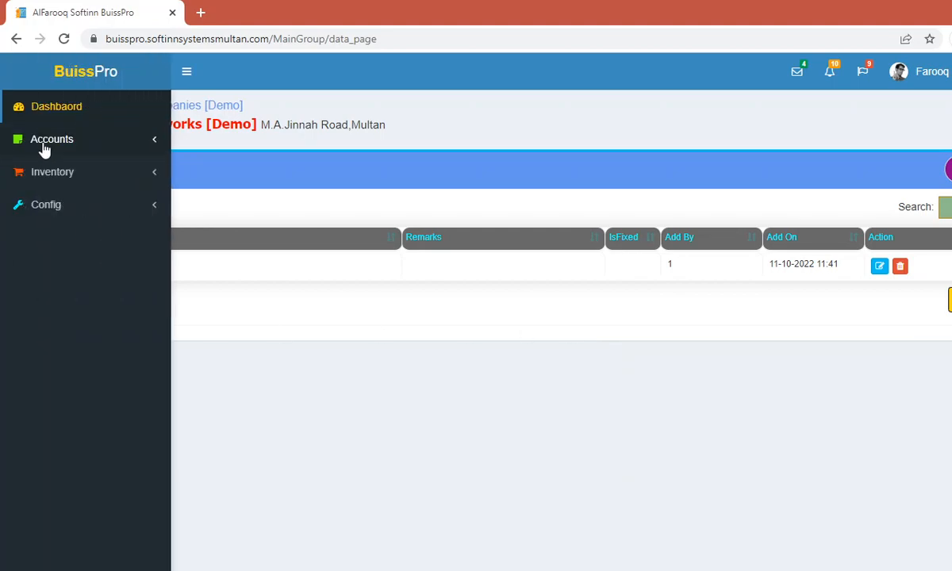
{"action": "left_click", "coordinate": [48, 172]}
{"action": "left_click", "coordinate": [51, 246]}
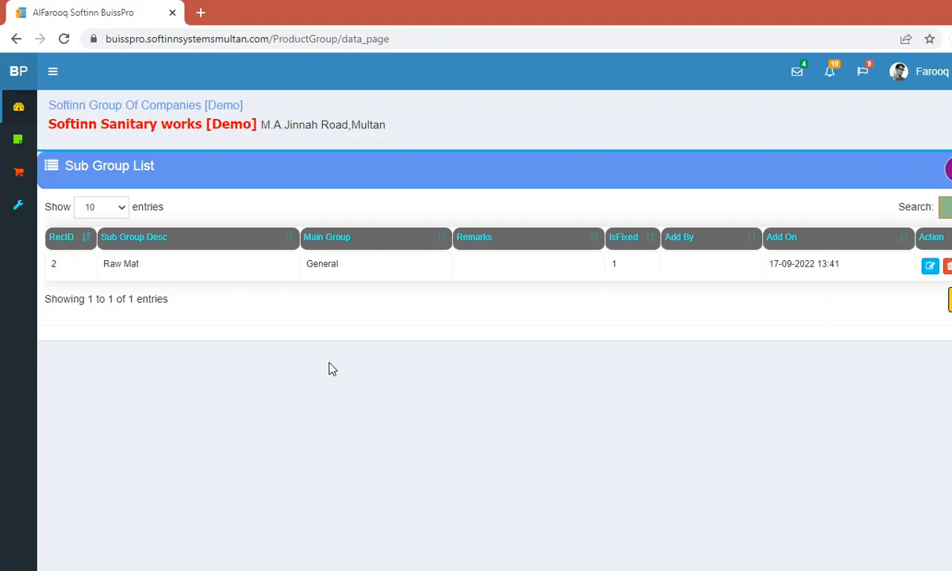
Step: Open and cancel the Add New and Raw Mat edit forms, then open Product Coding
{"action": "left_click", "coordinate": [43, 176]}
{"action": "left_click", "coordinate": [946, 169]}
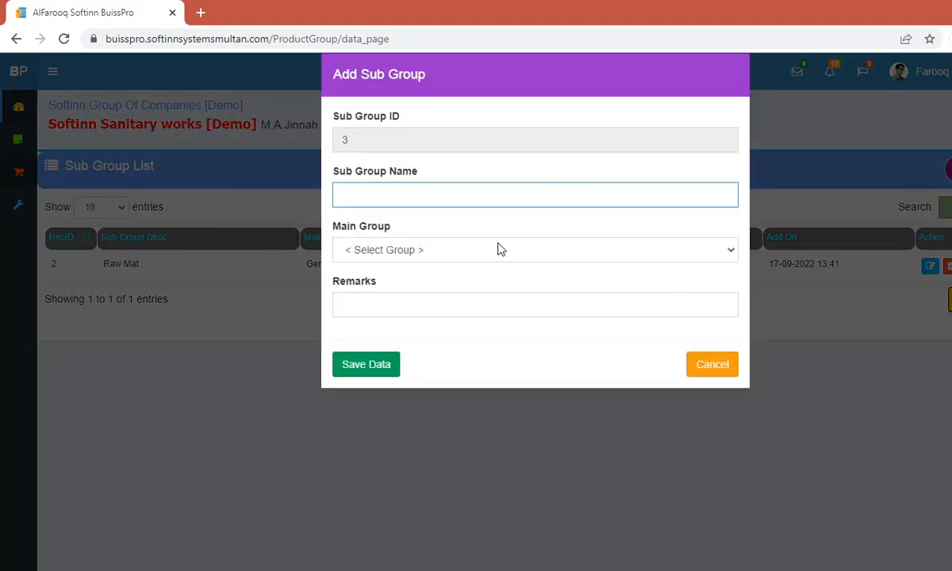
{"action": "left_click", "coordinate": [712, 364]}
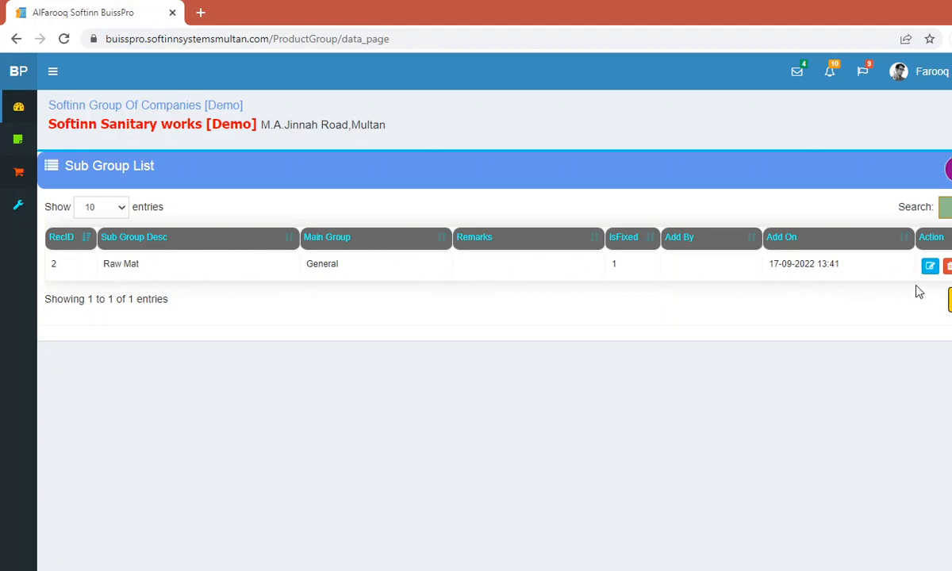
{"action": "left_click", "coordinate": [929, 266]}
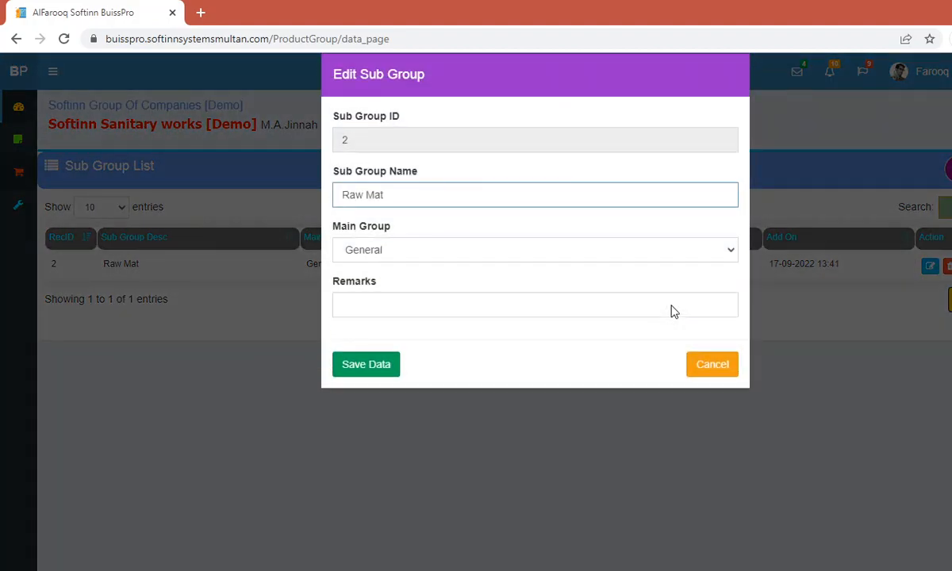
{"action": "left_click", "coordinate": [712, 364]}
{"action": "mouse_move", "coordinate": [37, 162]}
{"action": "left_click", "coordinate": [70, 268]}
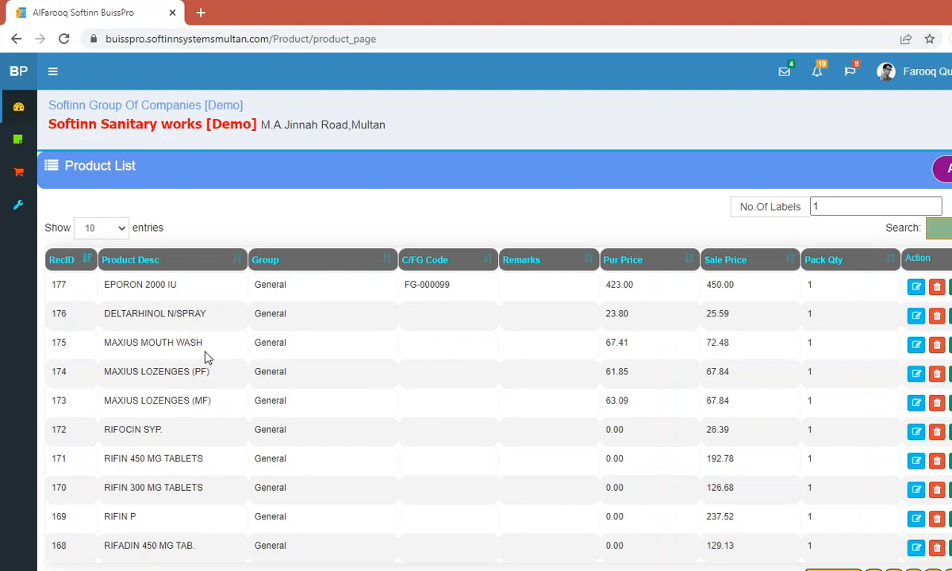
Step: Filter the Product List with 'ch' and open the Chair Wooden record (product 2) for editing
{"action": "left_click", "coordinate": [870, 211]}
{"action": "left_click", "coordinate": [948, 228]}
{"action": "type", "text": "g"}
{"action": "key", "text": "BackSpace"}
{"action": "type", "text": "ch"}
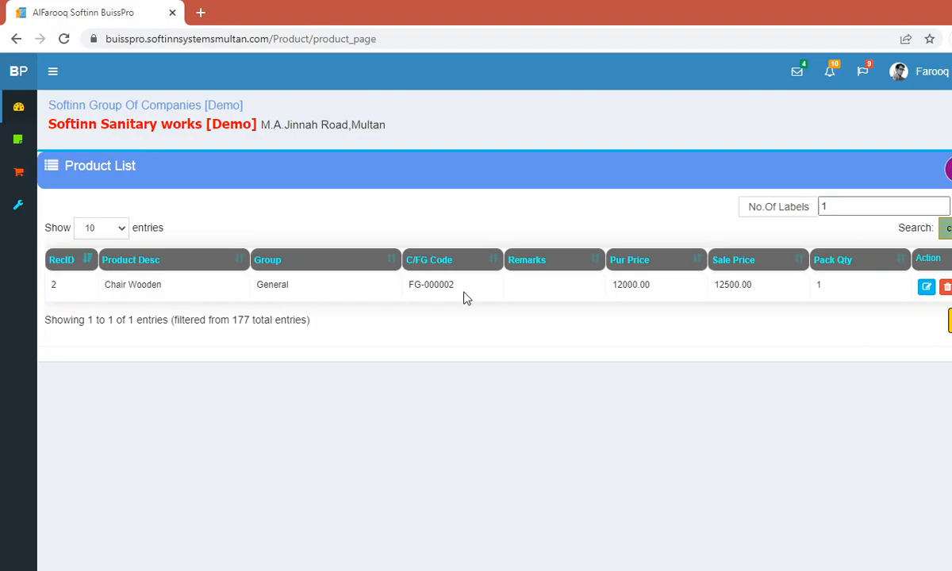
{"action": "left_click", "coordinate": [926, 288]}
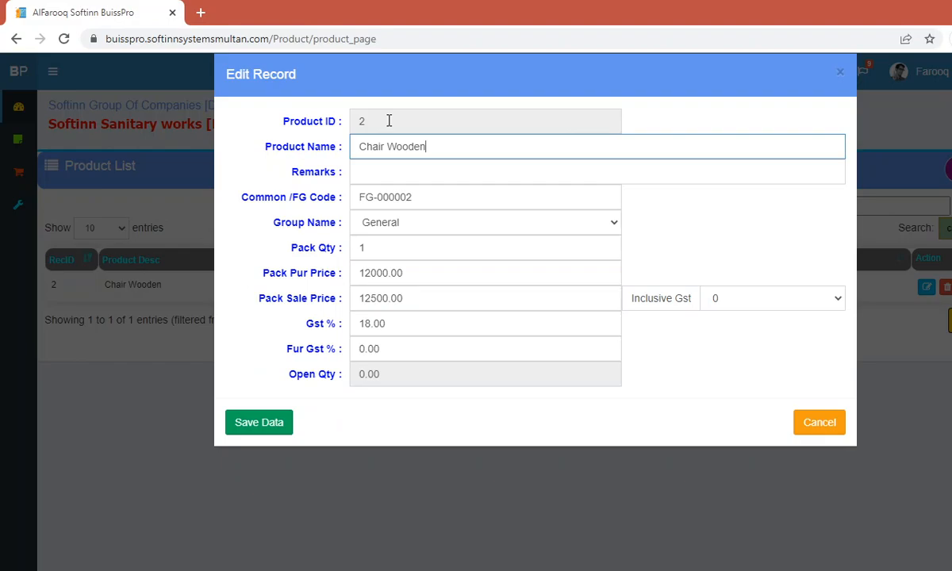
Step: Review the FG-000002 code, General group and 0.00 further GST, then cancel without saving
{"action": "left_click", "coordinate": [437, 200]}
{"action": "triple_click", "coordinate": [438, 200]}
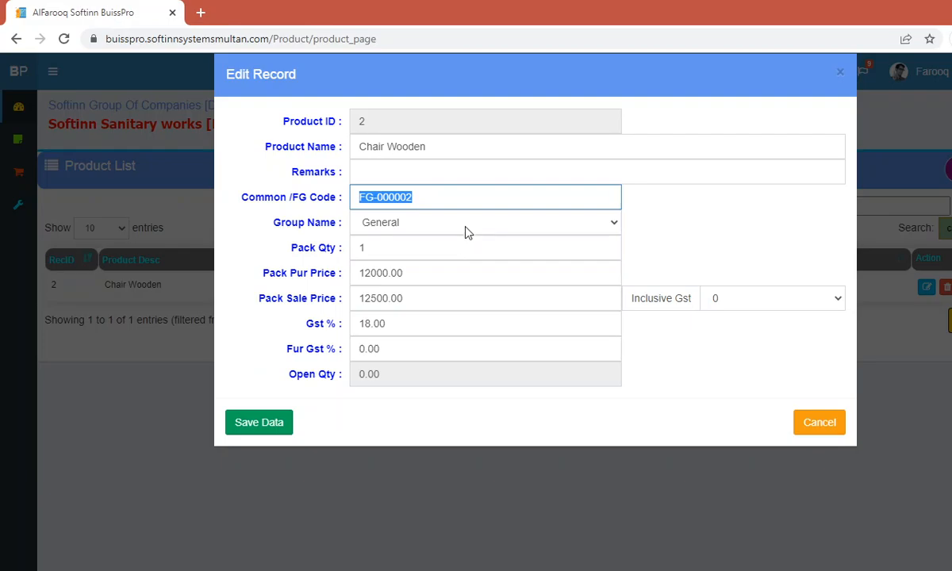
{"action": "left_click", "coordinate": [412, 228]}
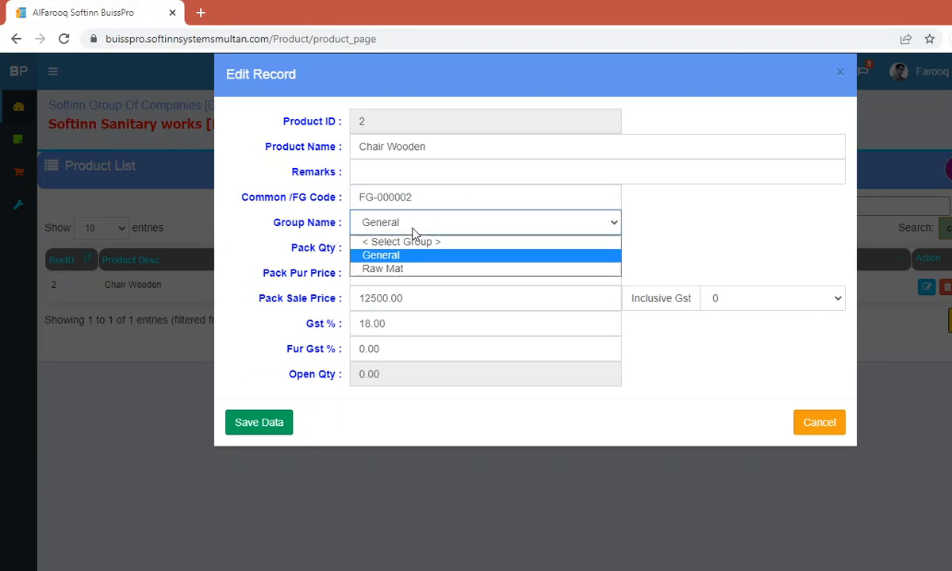
{"action": "left_click", "coordinate": [412, 228]}
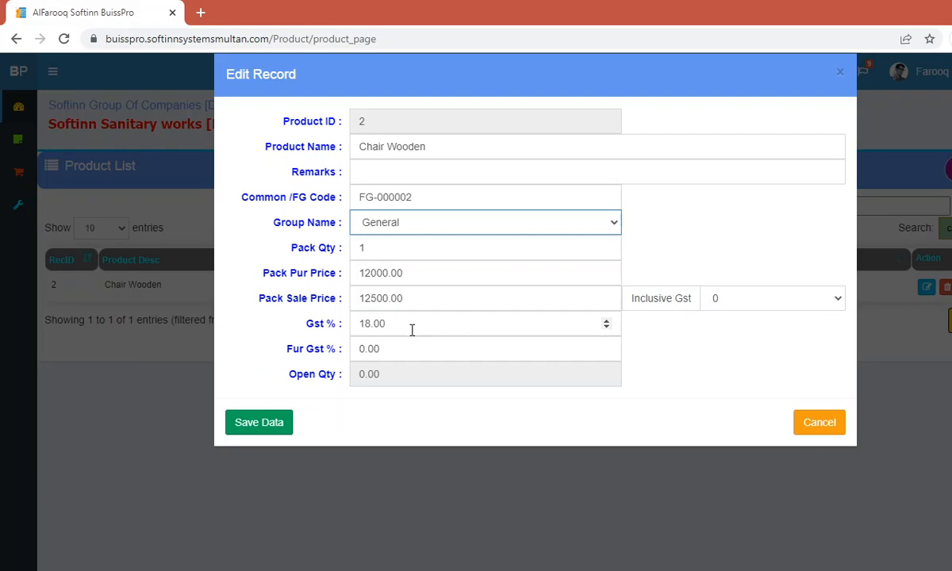
{"action": "left_click", "coordinate": [400, 349]}
{"action": "left_click_drag", "start_coordinate": [388, 349], "coordinate": [344, 354]}
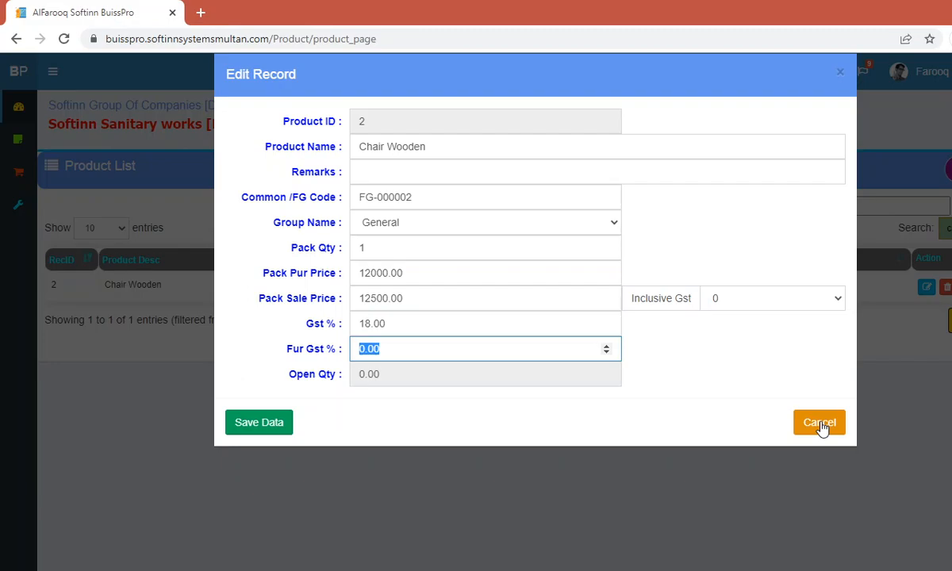
{"action": "left_click", "coordinate": [821, 427]}
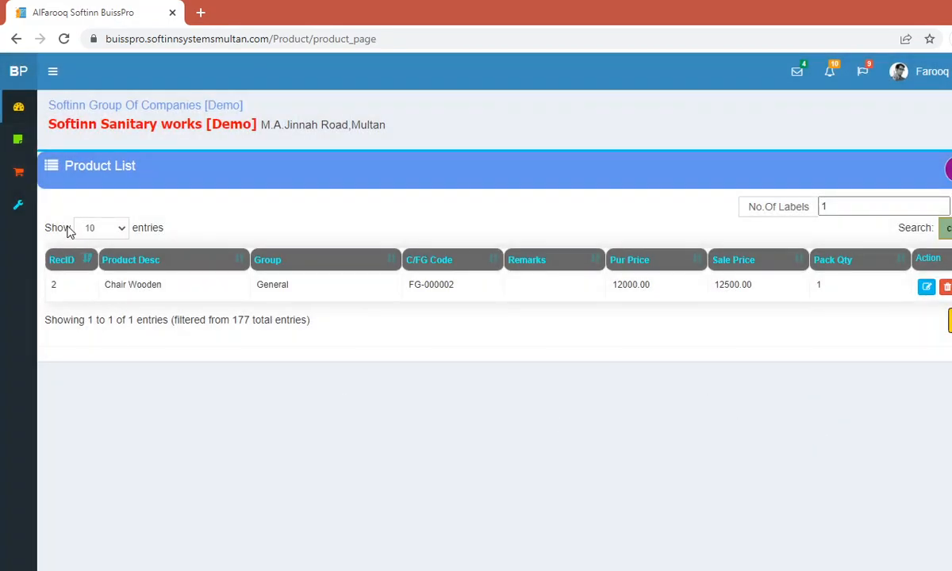
Step: Go to Inventory's Purchase Invoice list and add new invoice Doc No 5 for Counter Purchase
{"action": "left_click", "coordinate": [29, 181]}
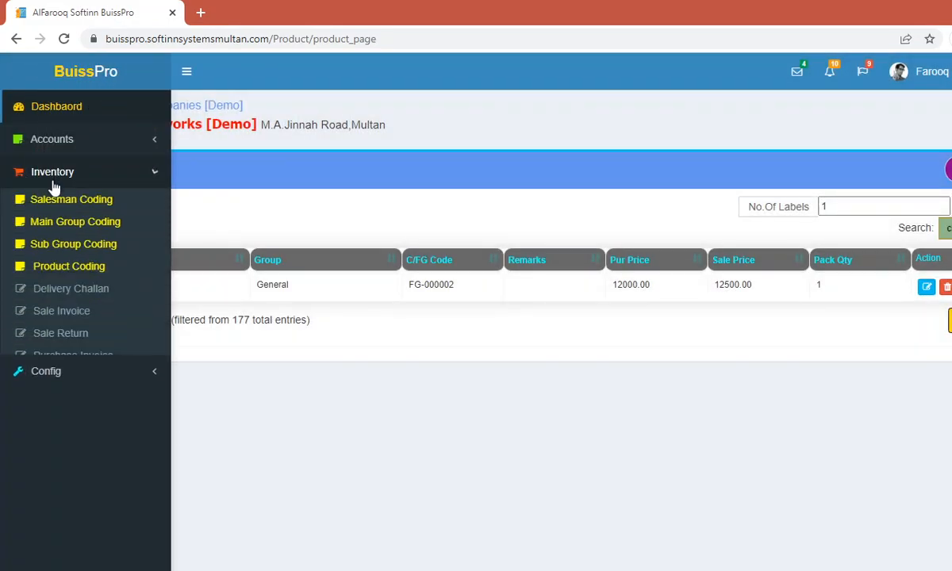
{"action": "left_click", "coordinate": [72, 357]}
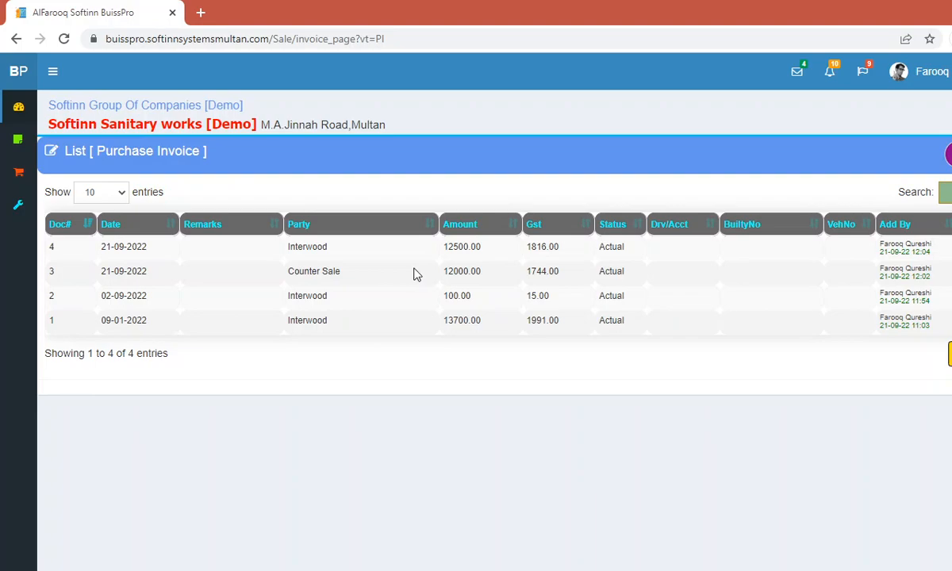
{"action": "left_click", "coordinate": [948, 155]}
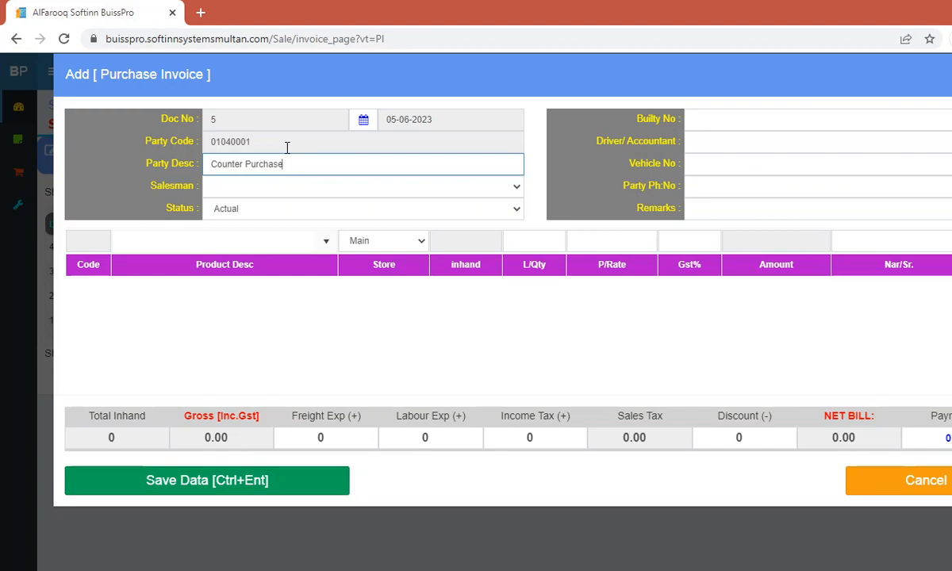
Step: Replace the Counter Purchase party with Exide Battery International
{"action": "left_click_drag", "start_coordinate": [295, 163], "coordinate": [173, 163]}
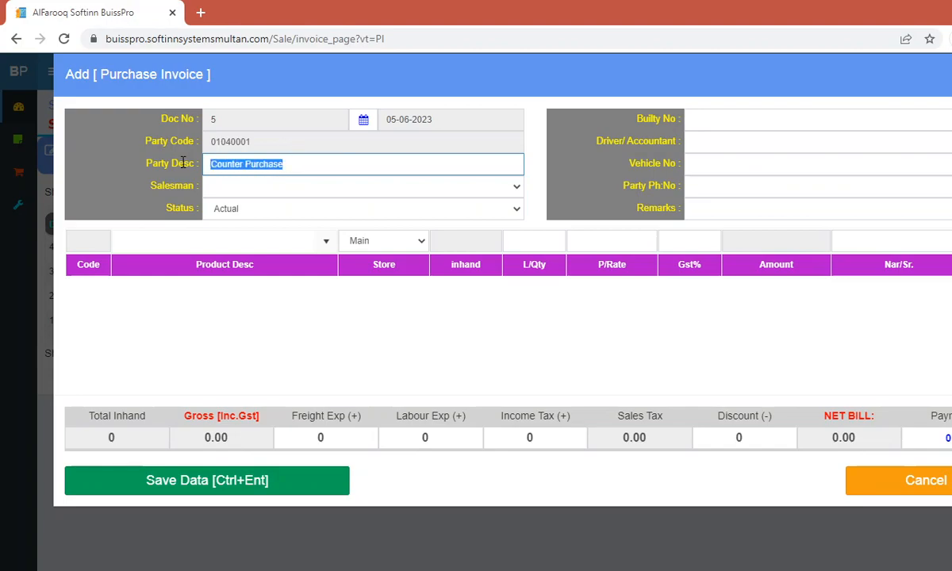
{"action": "key", "text": "BackSpace"}
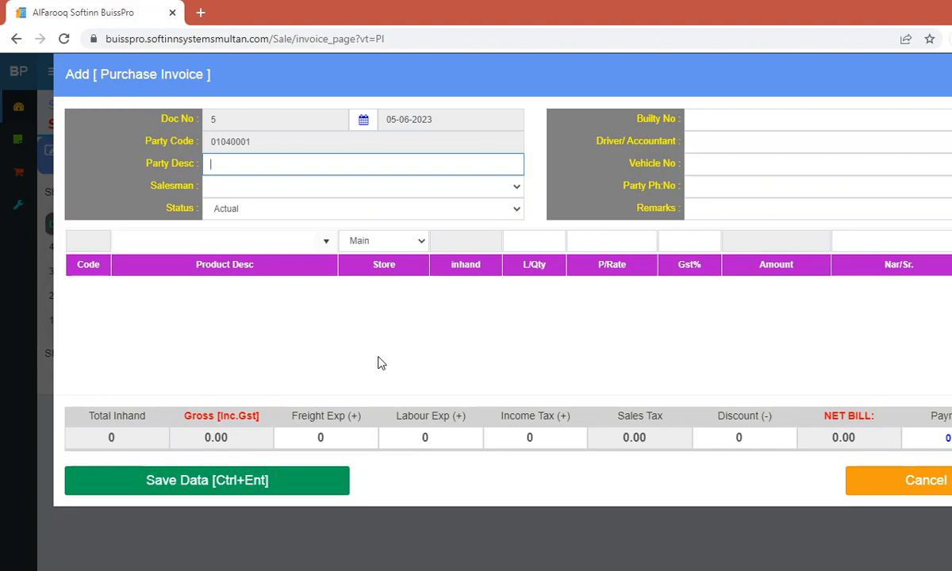
{"action": "type", "text": "ex"}
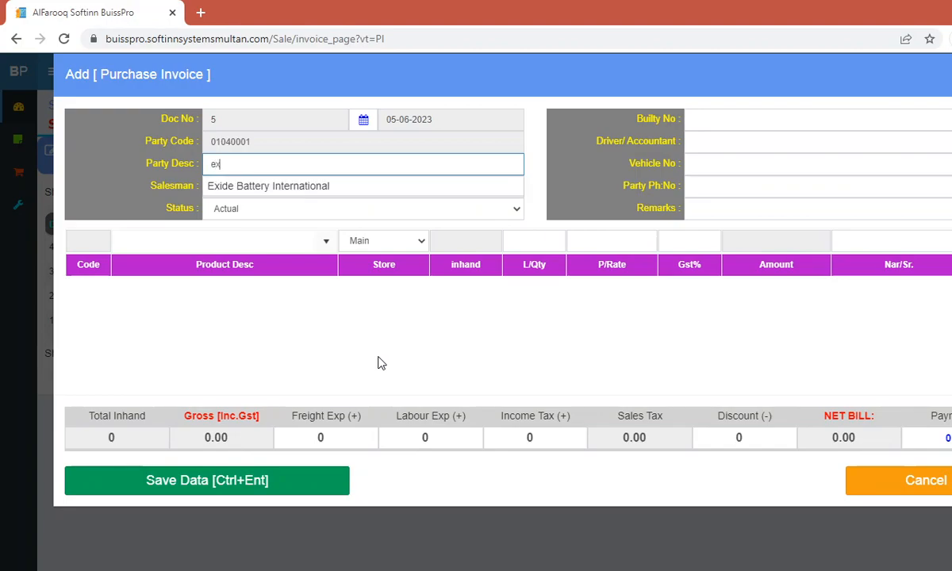
{"action": "key", "text": "Down"}
{"action": "key", "text": "Return"}
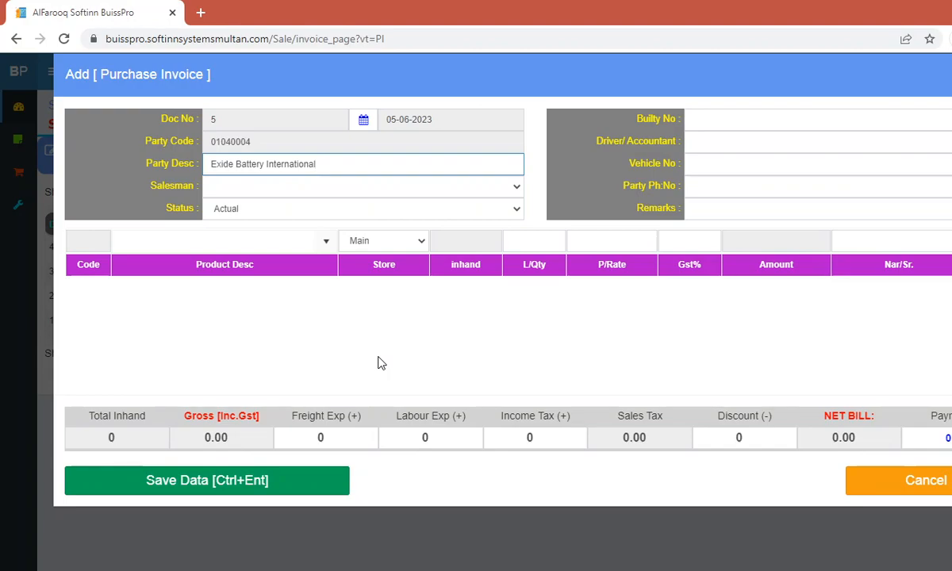
Step: Skip the salesman, status, bilty, driver, vehicle and remarks fields and search products for 'ch'
{"action": "key", "text": "Tab"}
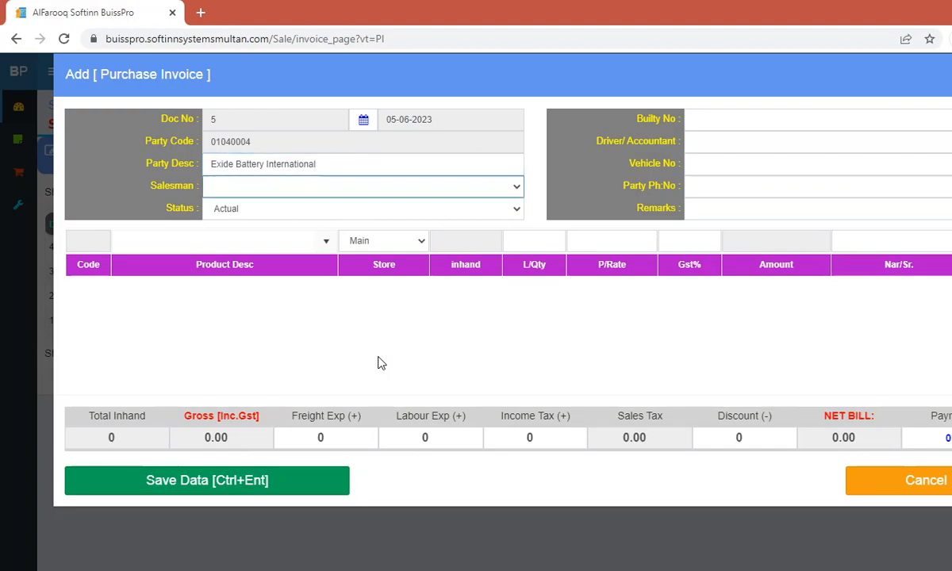
{"action": "key", "text": "Tab"}
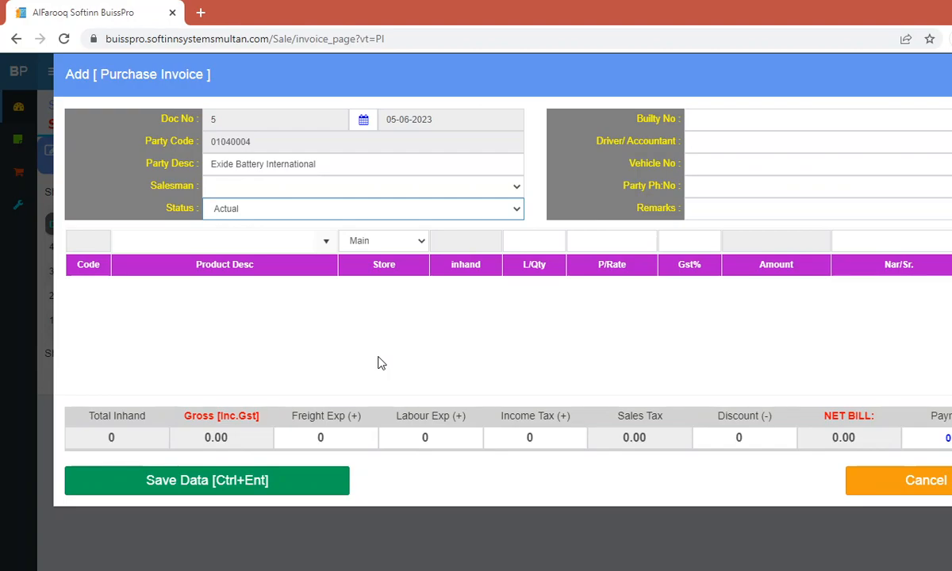
{"action": "key", "text": "Tab"}
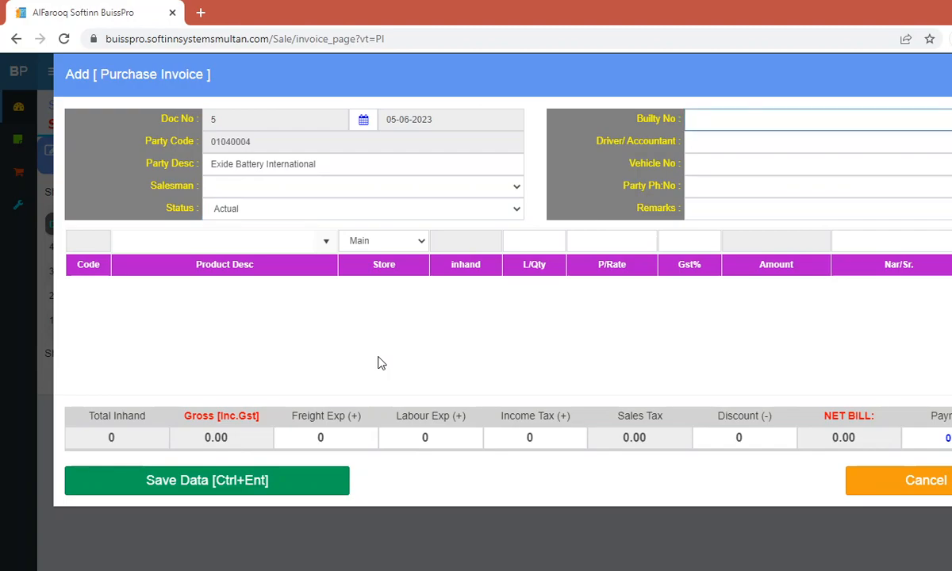
{"action": "key", "text": "Tab"}
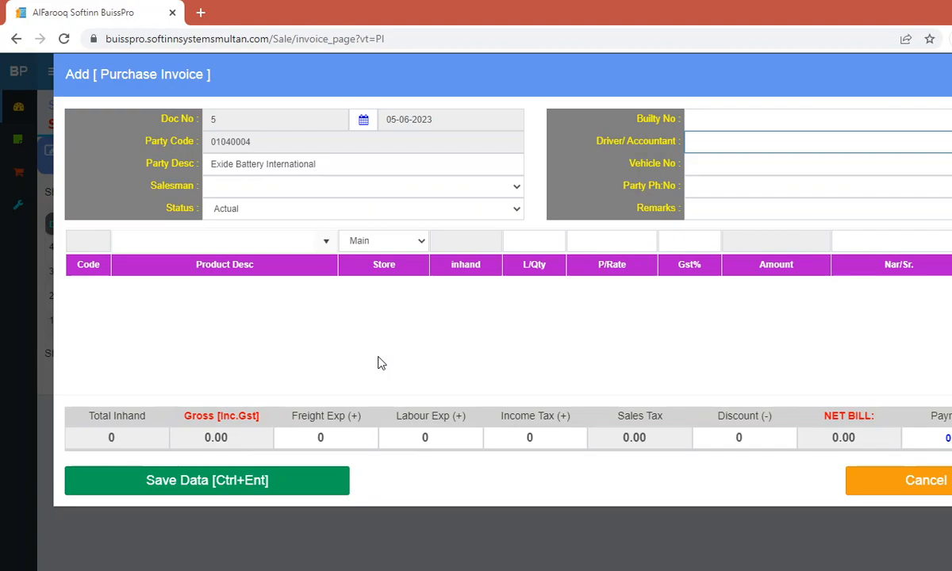
{"action": "key", "text": "Tab"}
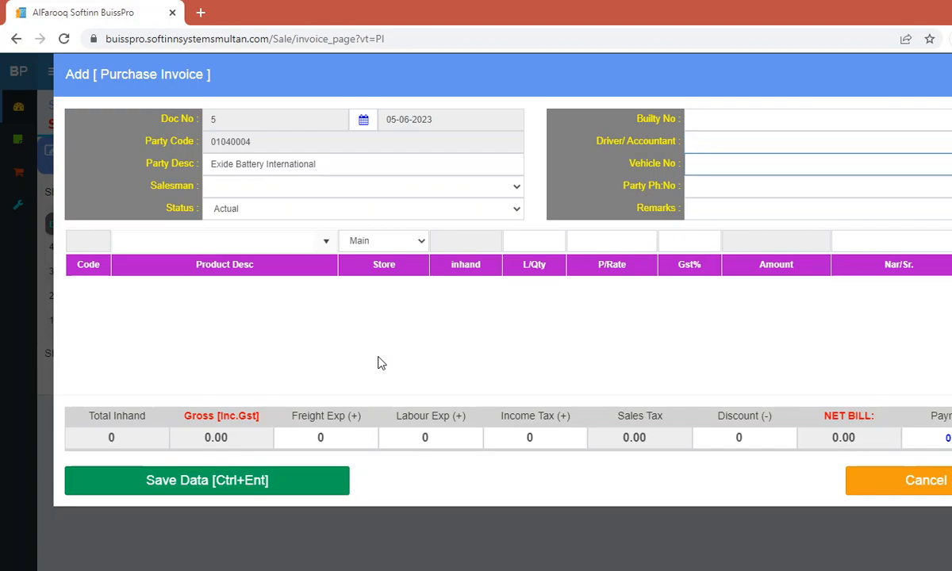
{"action": "key", "text": "Tab"}
{"action": "key", "text": "Tab"}
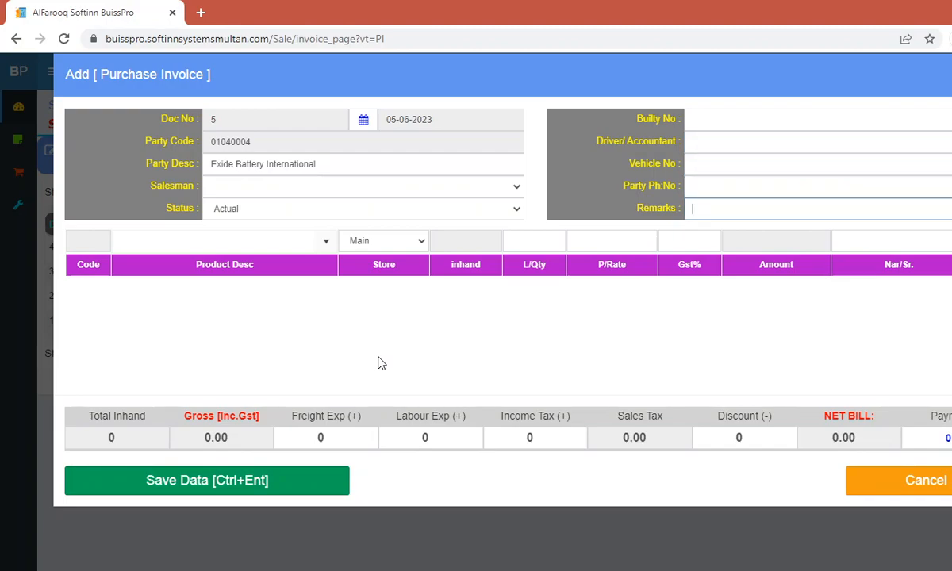
{"action": "key", "text": "Tab"}
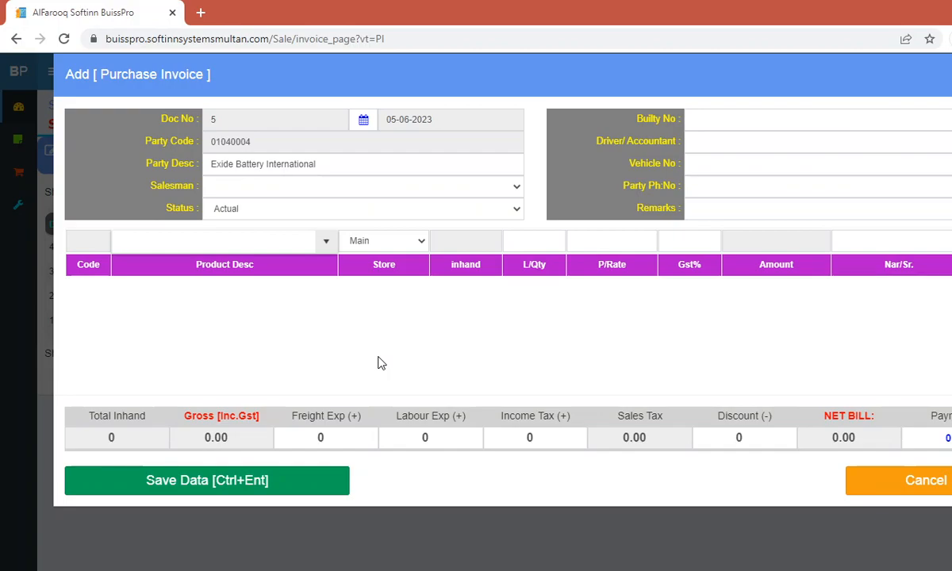
{"action": "type", "text": "ch"}
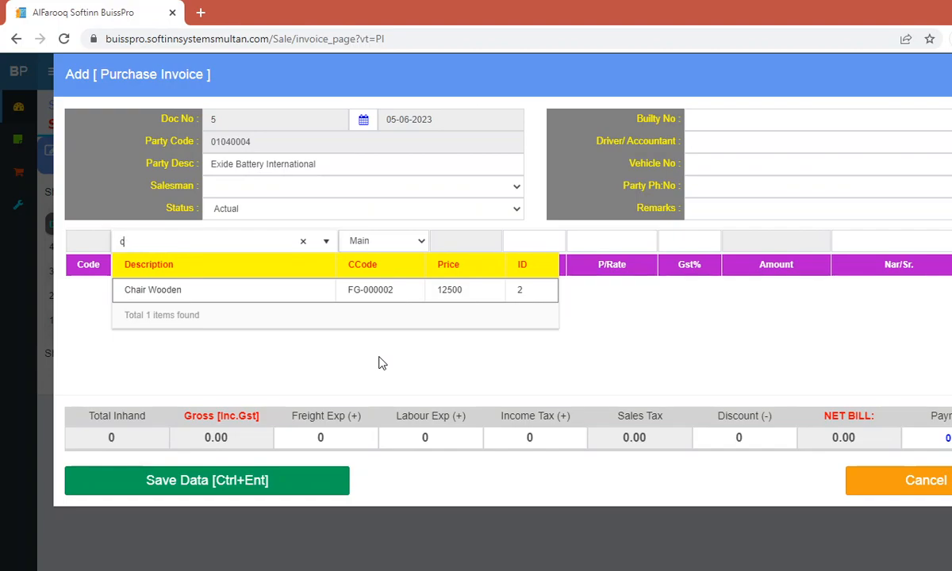
Step: Search products for 'tabl' and select AVANDIA 2 MG TABLETS for the item line
{"action": "key", "text": "BackSpace"}
{"action": "key", "text": "BackSpace"}
{"action": "type", "text": "ox"}
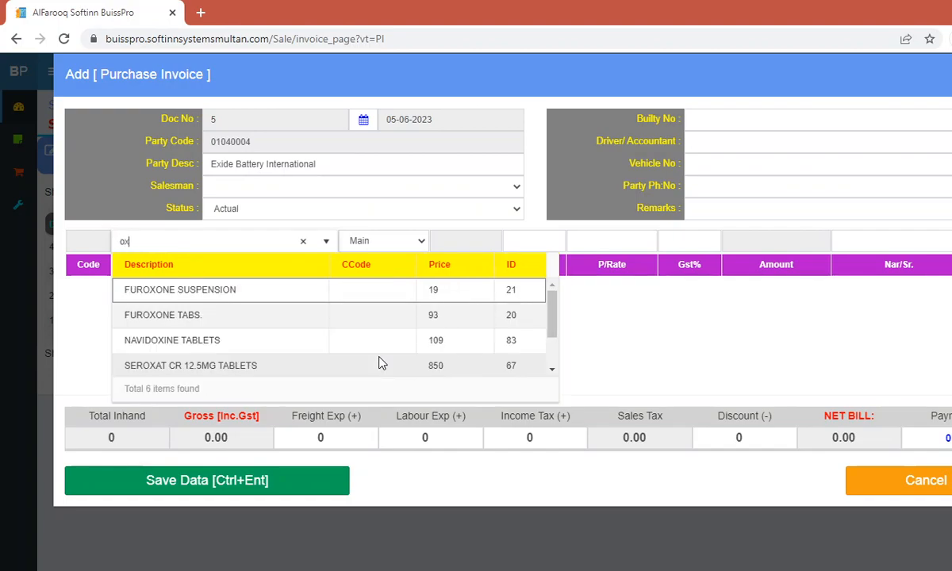
{"action": "type", "text": "ic"}
{"action": "key", "text": "BackSpace"}
{"action": "key", "text": "BackSpace"}
{"action": "key", "text": "BackSpace"}
{"action": "key", "text": "BackSpace"}
{"action": "type", "text": "tab"}
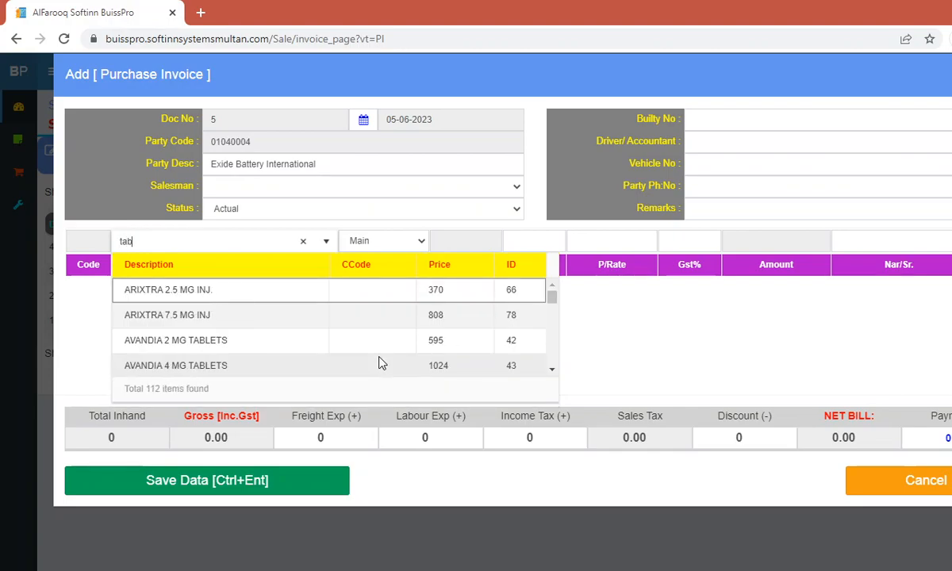
{"action": "type", "text": "l"}
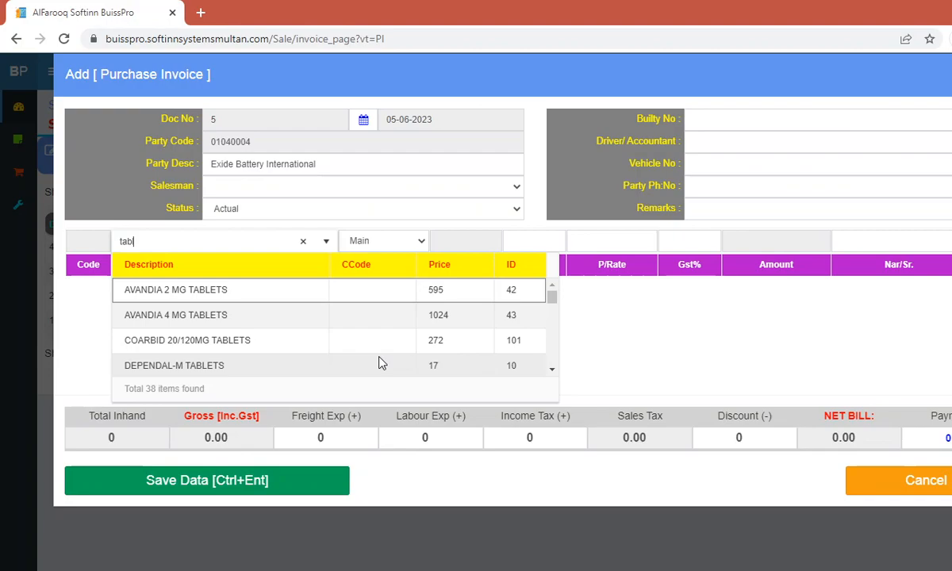
{"action": "key", "text": "Down"}
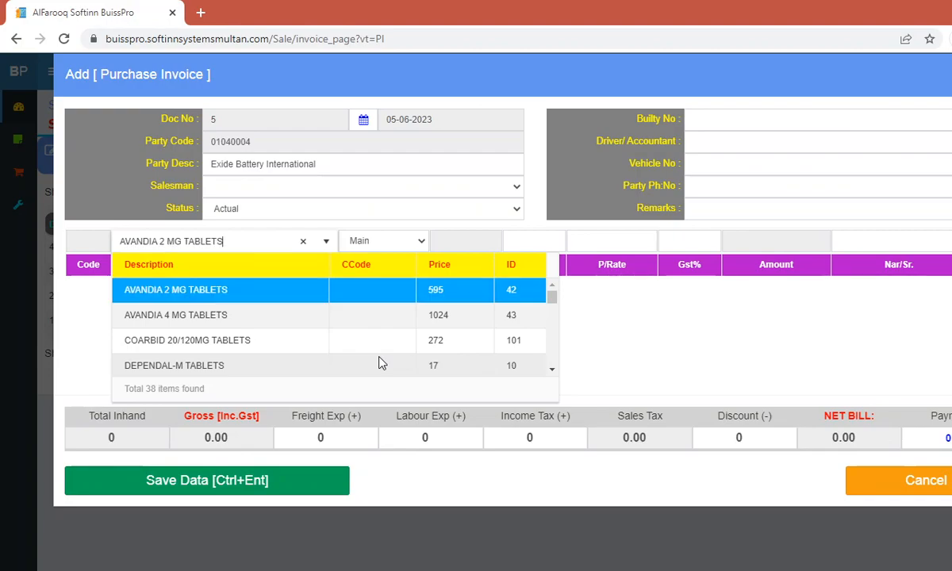
{"action": "key", "text": "Return"}
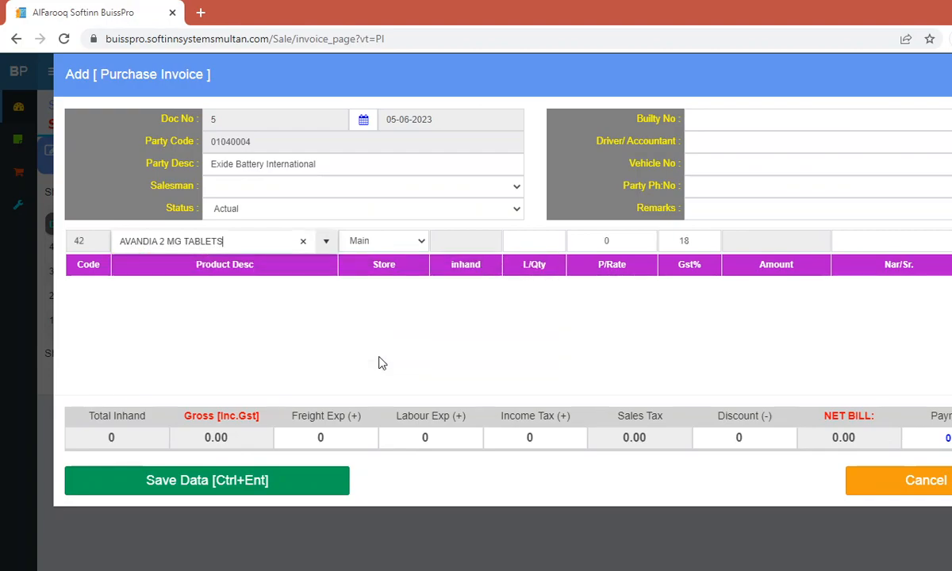
Step: Enter quantity 10, rate 1500 and GST 21%, adding the 18150 AVANDIA line
{"action": "key", "text": "Tab"}
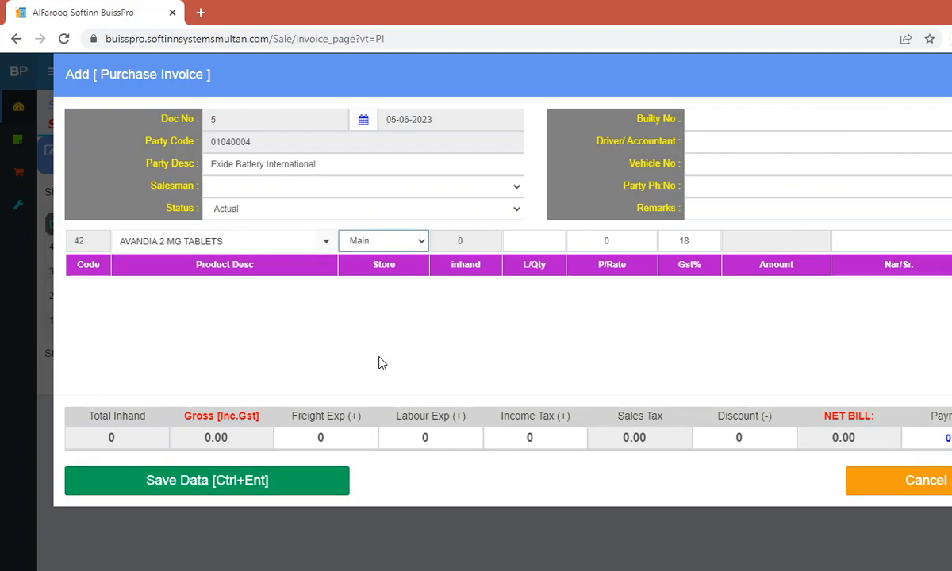
{"action": "key", "text": "Tab"}
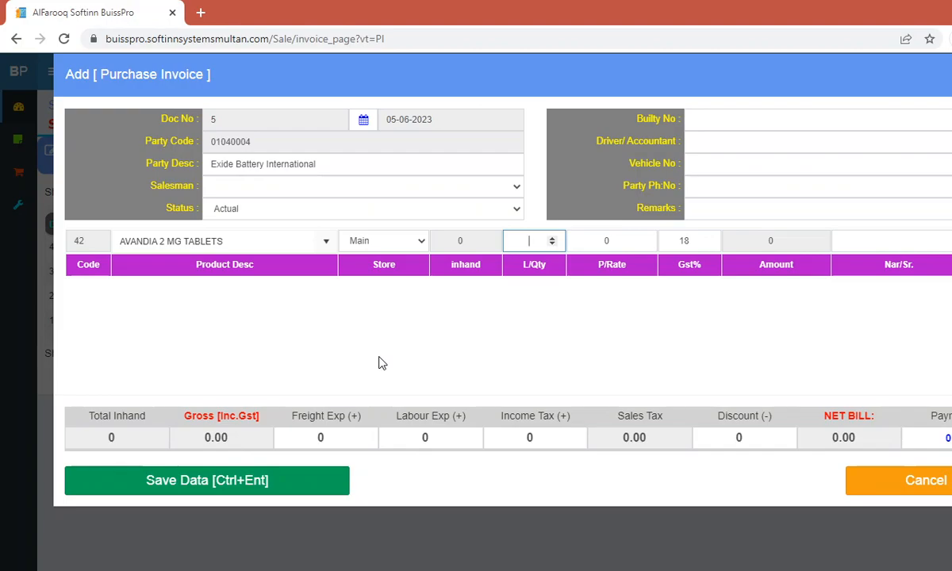
{"action": "type", "text": "10"}
{"action": "key", "text": "Tab"}
{"action": "type", "text": "1500"}
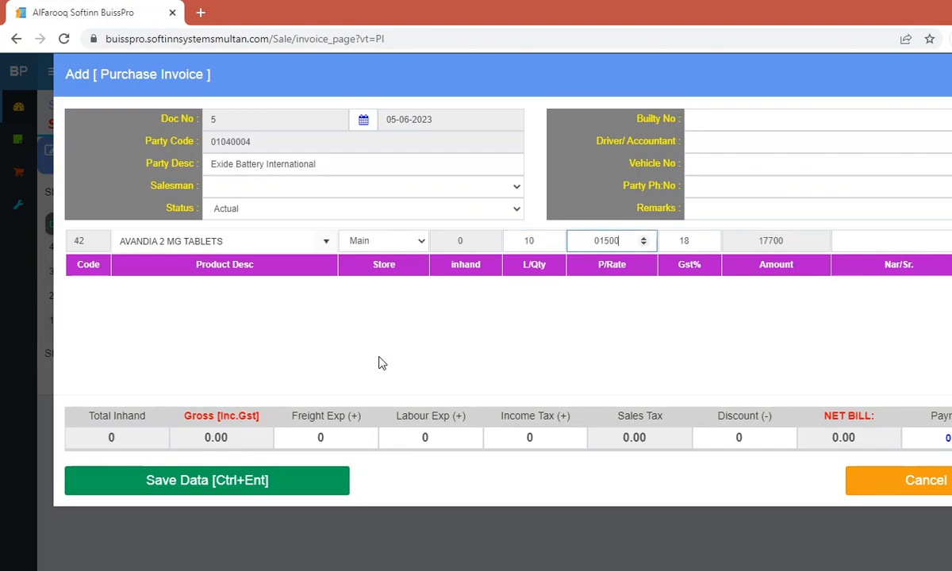
{"action": "key", "text": "Tab"}
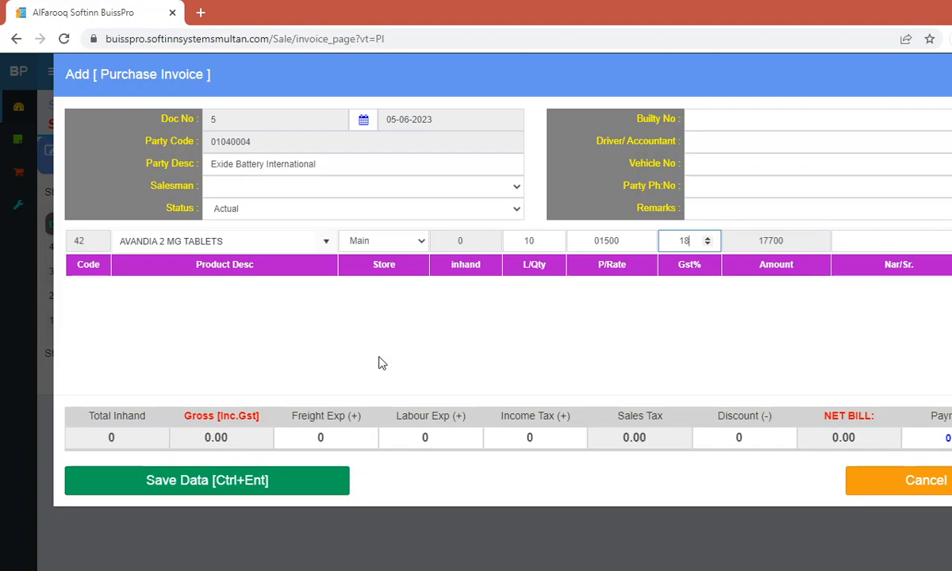
{"action": "key", "text": "BackSpace"}
{"action": "key", "text": "BackSpace"}
{"action": "type", "text": "0"}
{"action": "key", "text": "BackSpace"}
{"action": "type", "text": "21"}
{"action": "key", "text": "Tab"}
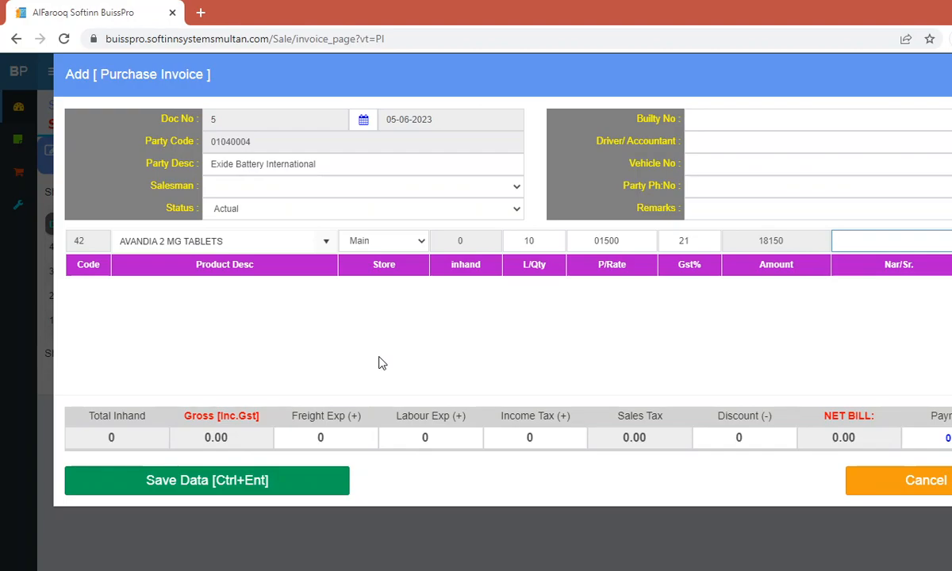
{"action": "key", "text": "Return"}
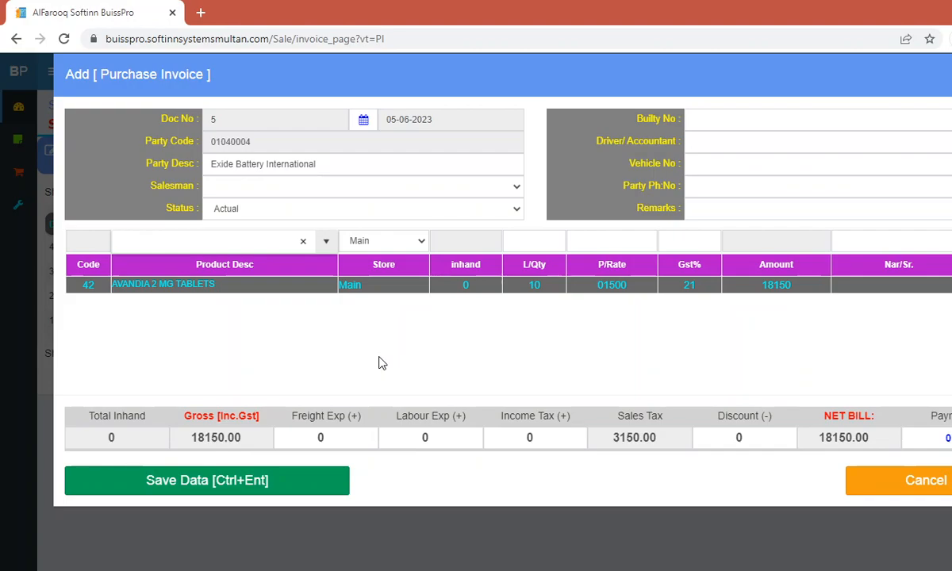
Step: Add a Chair Wooden line of quantity 3 at 12000 with 21% GST, amount 43560
{"action": "type", "text": "char"}
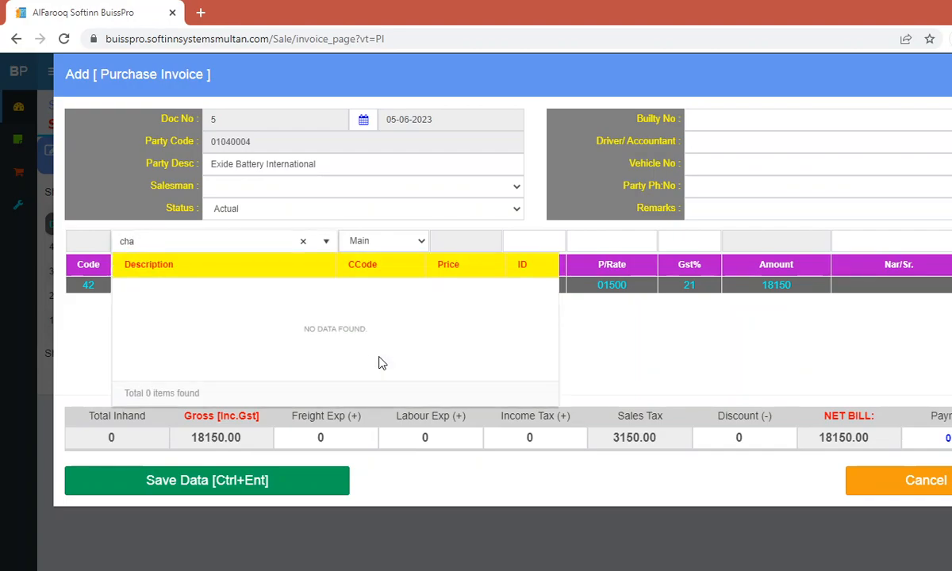
{"action": "key", "text": "Down"}
{"action": "key", "text": "Return"}
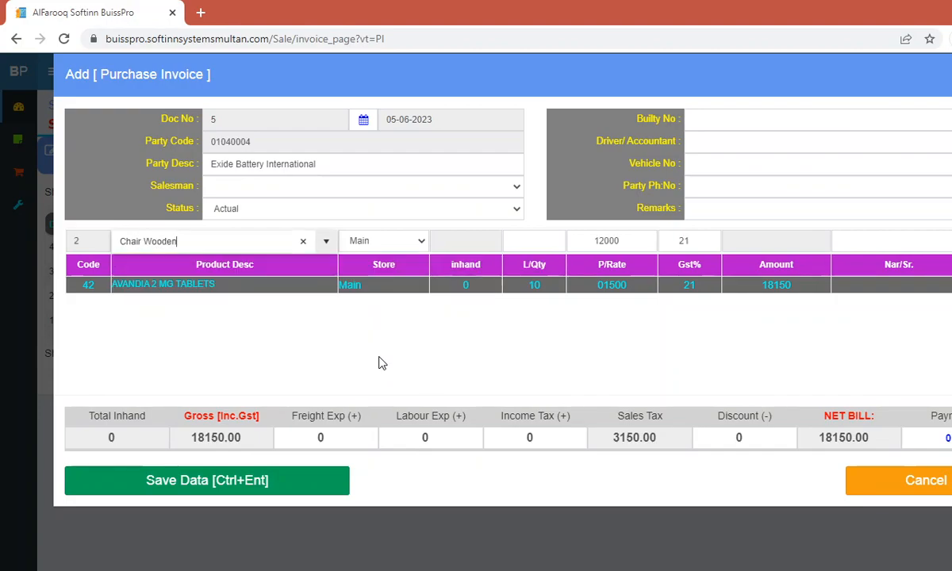
{"action": "key", "text": "Return"}
{"action": "key", "text": "Return"}
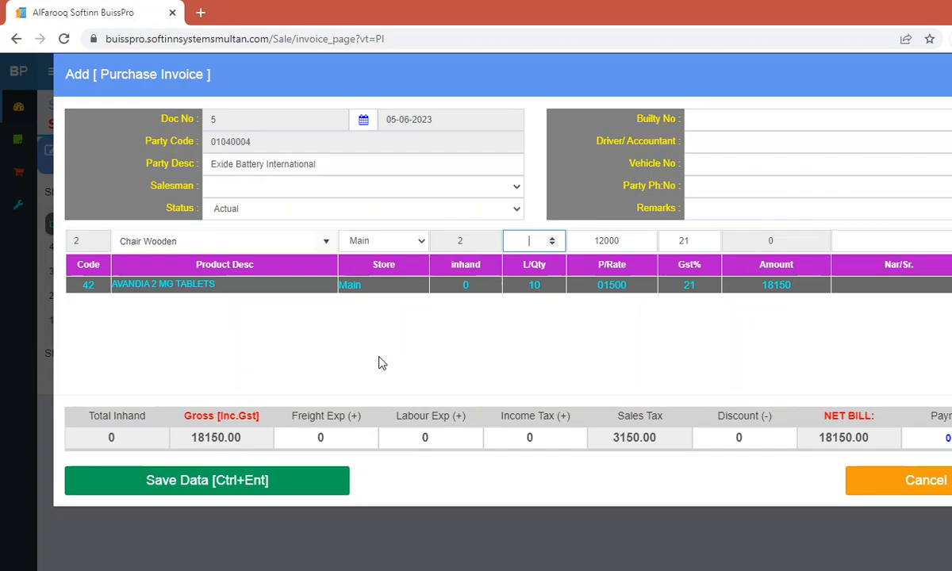
{"action": "type", "text": "3"}
{"action": "key", "text": "Return"}
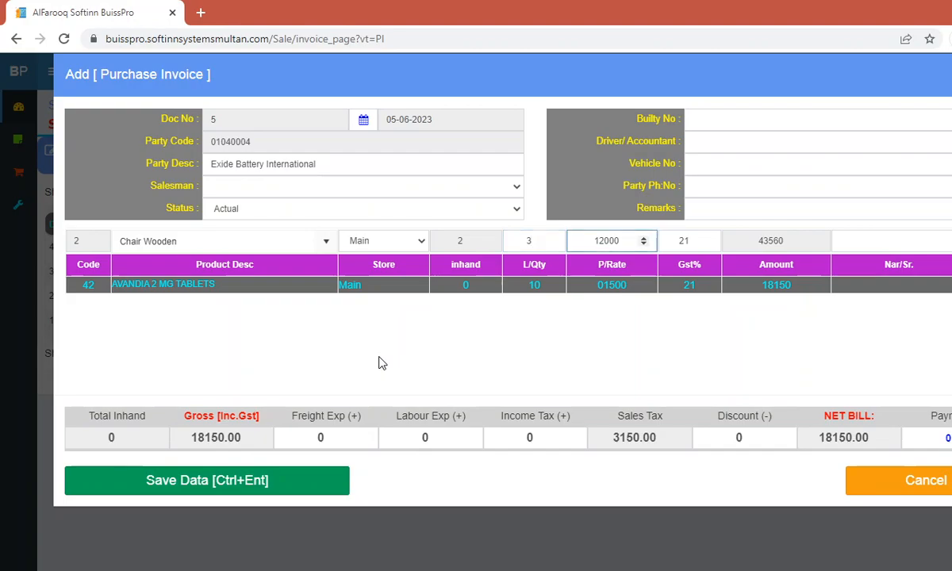
{"action": "key", "text": "Return"}
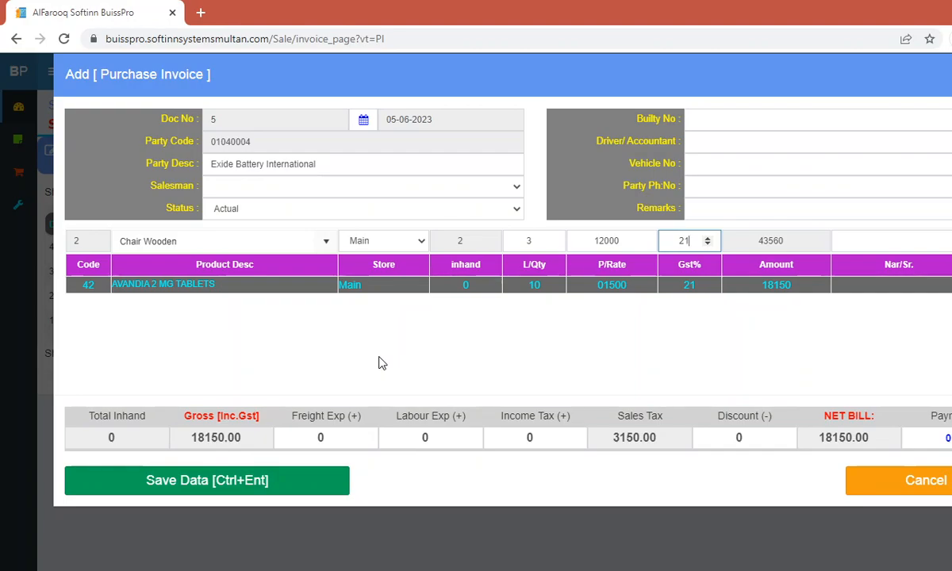
{"action": "key", "text": "Return"}
{"action": "key", "text": "Return"}
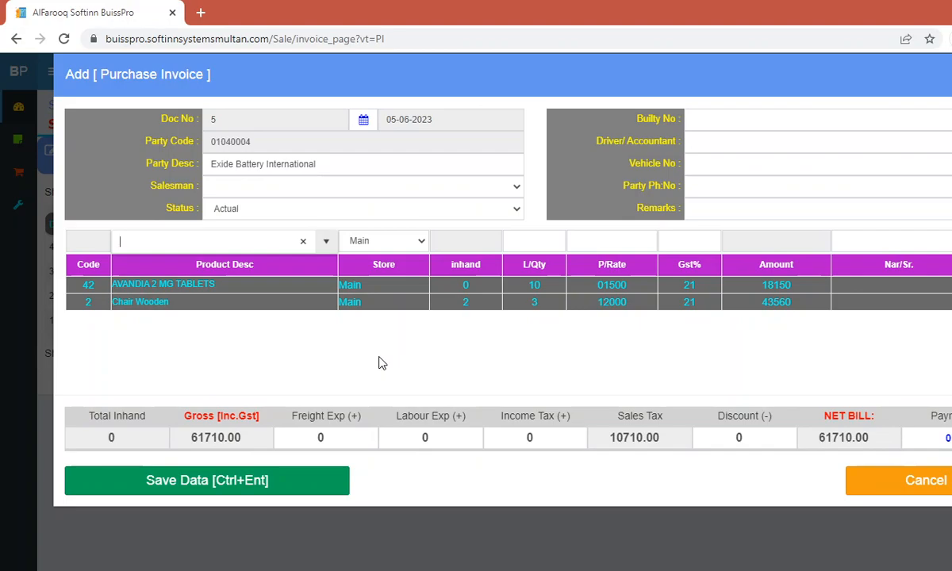
Step: Choose a salesman after the invalid-salesman warning, save invoice 5 and close the blank form
{"action": "left_click", "coordinate": [237, 491]}
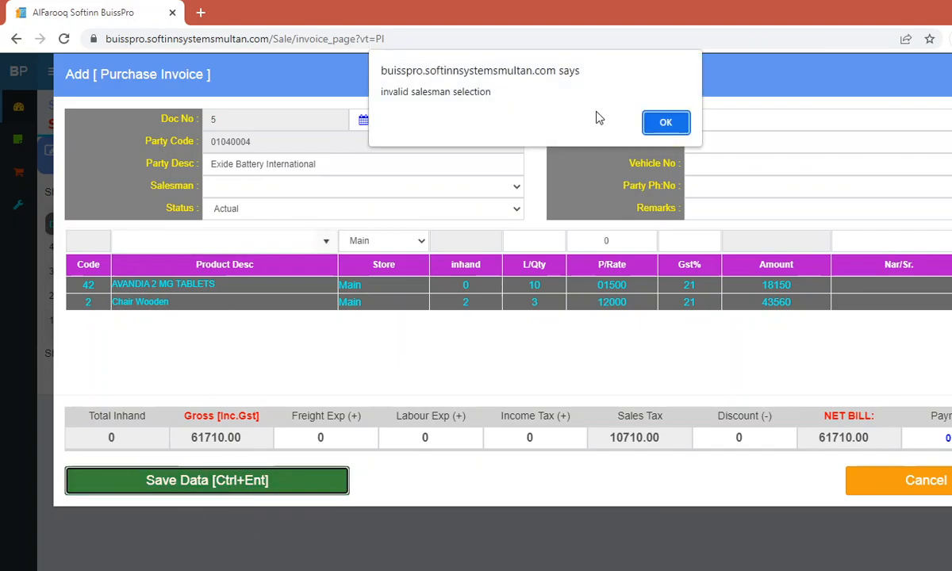
{"action": "left_click", "coordinate": [660, 122]}
{"action": "left_click", "coordinate": [472, 186]}
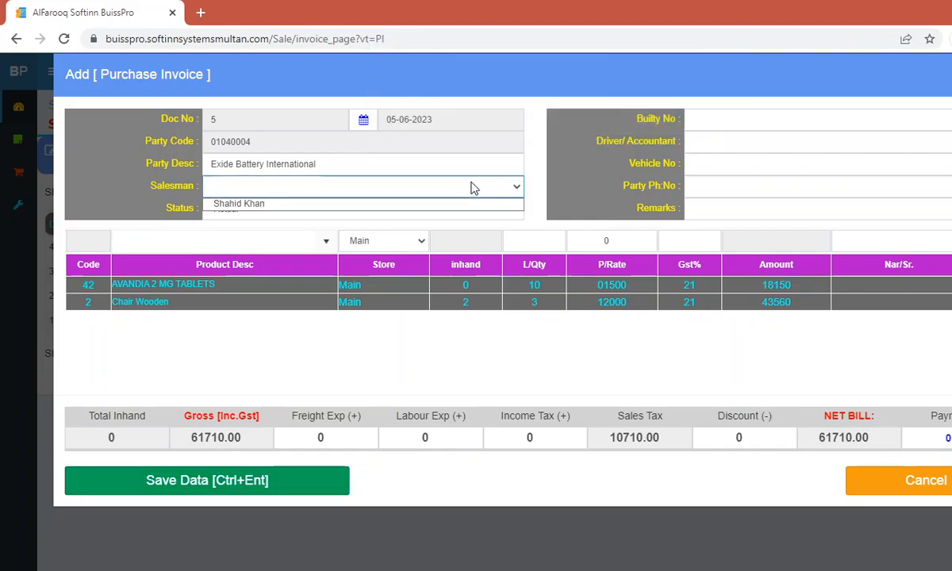
{"action": "left_click", "coordinate": [389, 204]}
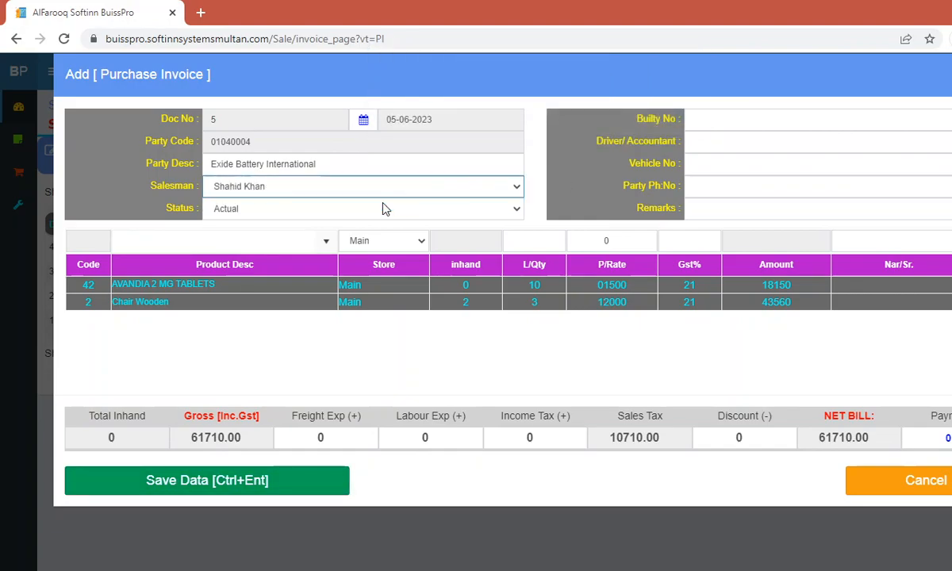
{"action": "left_click", "coordinate": [290, 482]}
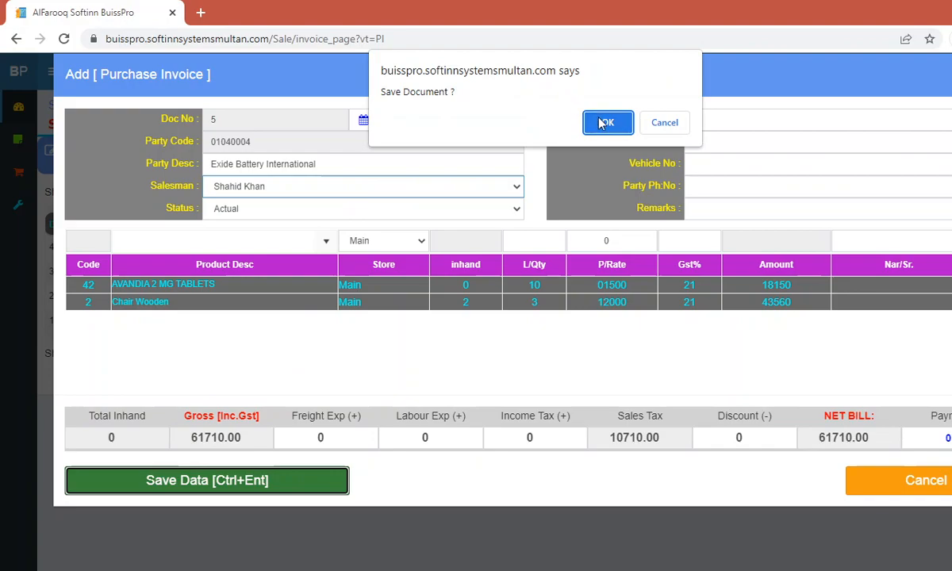
{"action": "left_click", "coordinate": [603, 120]}
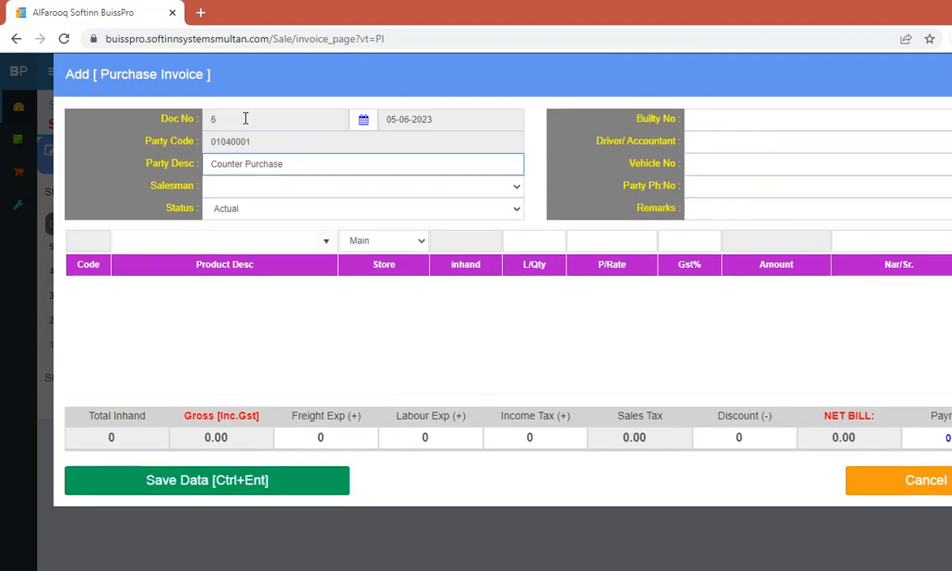
{"action": "left_click", "coordinate": [852, 486]}
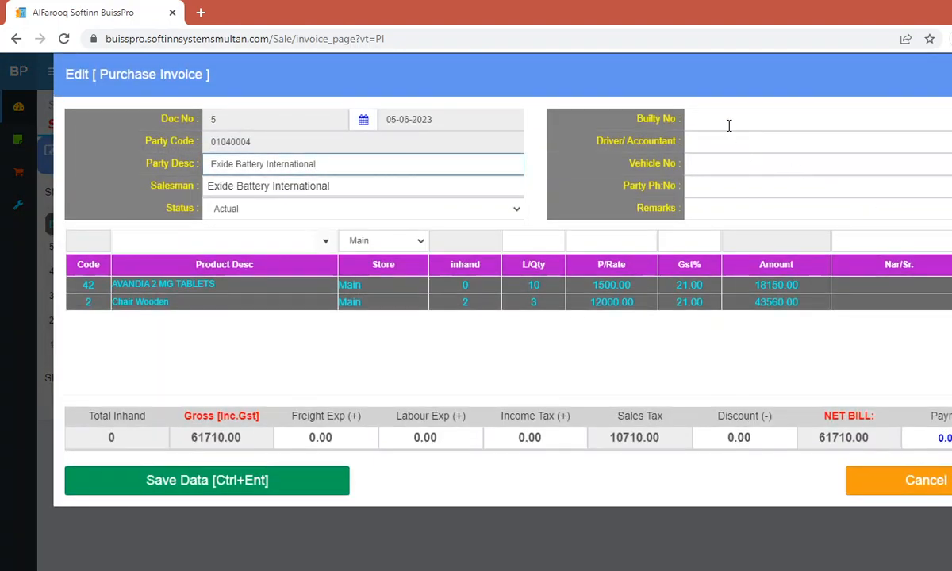
Step: Edit invoice 5 to add a bilty number, the driver's name and vehicle MN-1011, then save
{"action": "left_click", "coordinate": [728, 121]}
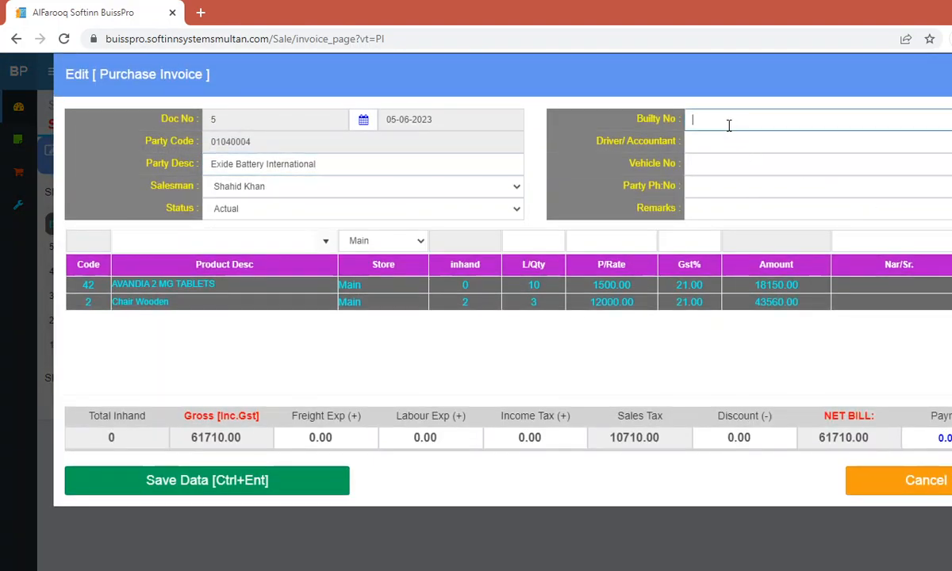
{"action": "type", "text": "bukity o"}
{"action": "key", "text": "Tab"}
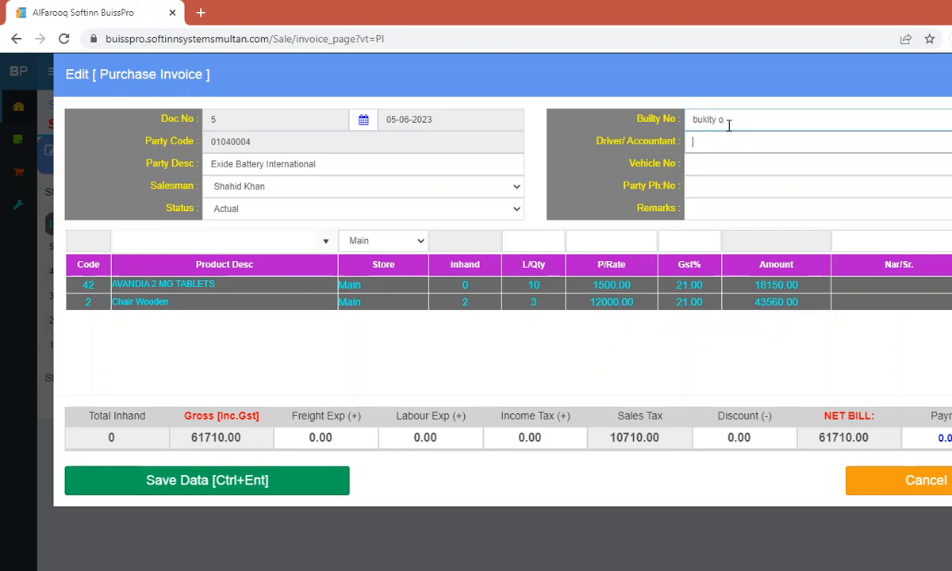
{"action": "type", "text": "dirver"}
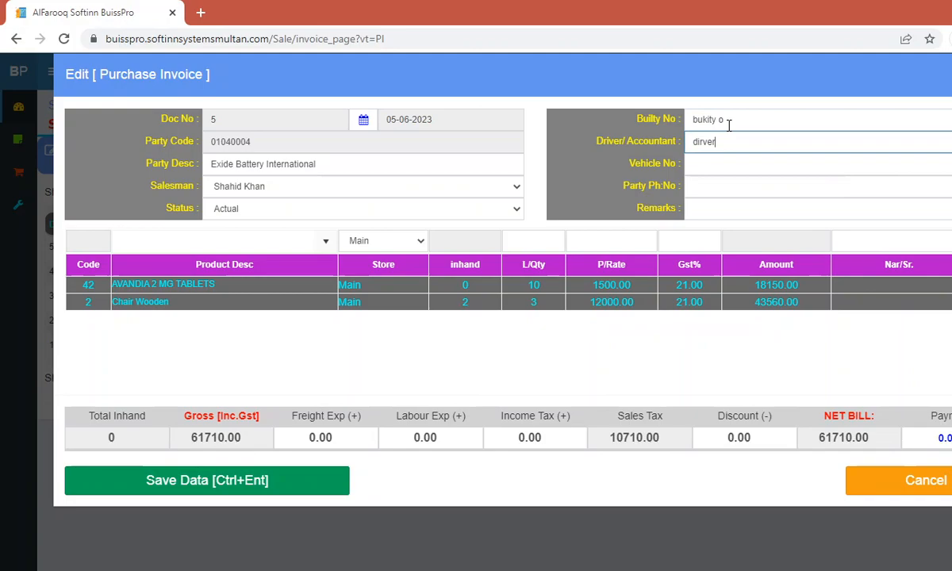
{"action": "type", "text": " abdullah"}
{"action": "key", "text": "Tab"}
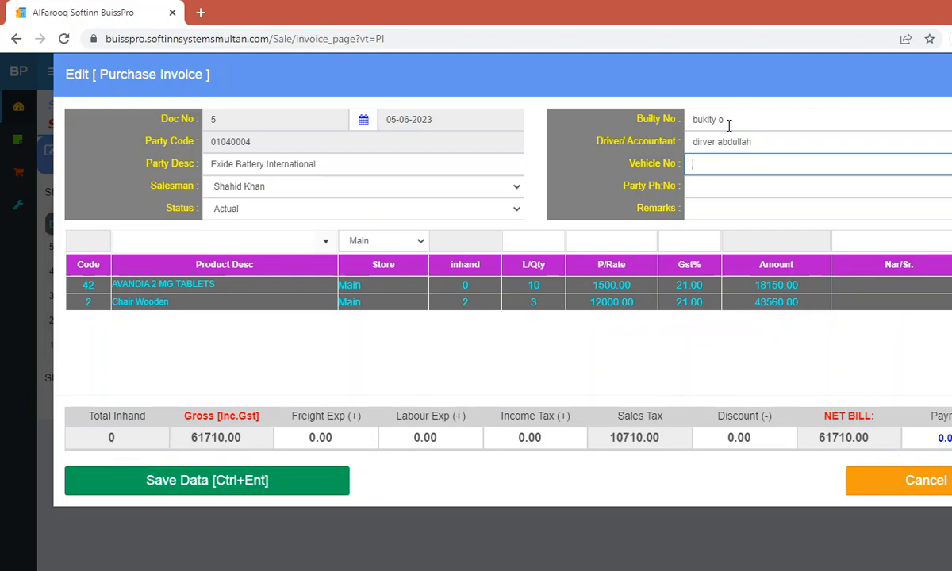
{"action": "type", "text": "MN-1011"}
{"action": "left_click", "coordinate": [295, 487]}
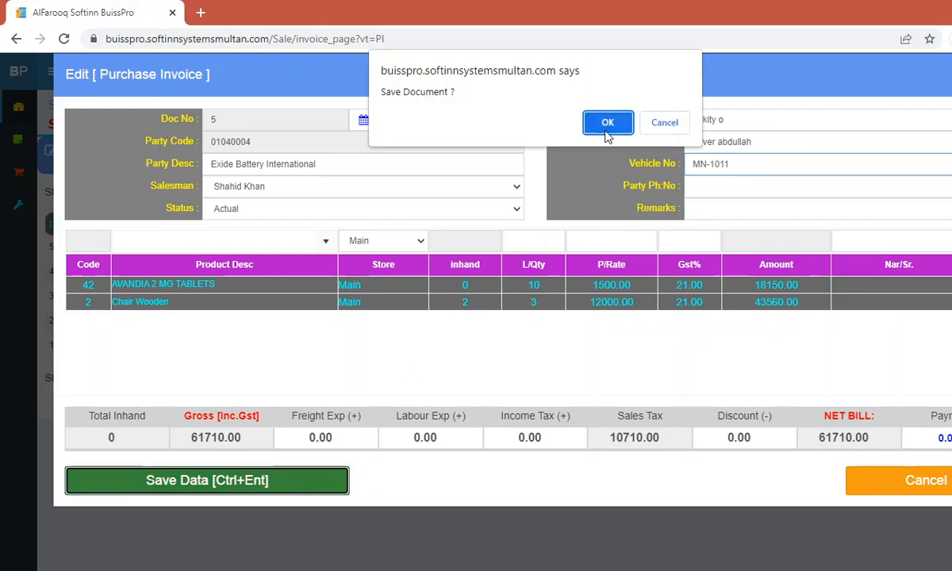
{"action": "left_click", "coordinate": [607, 124]}
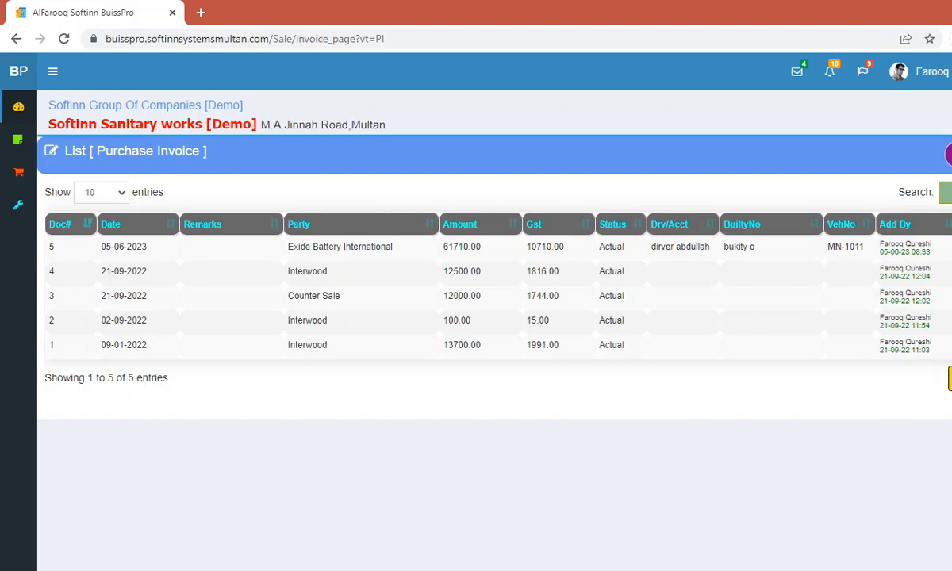
{"action": "left_click", "coordinate": [949, 246]}
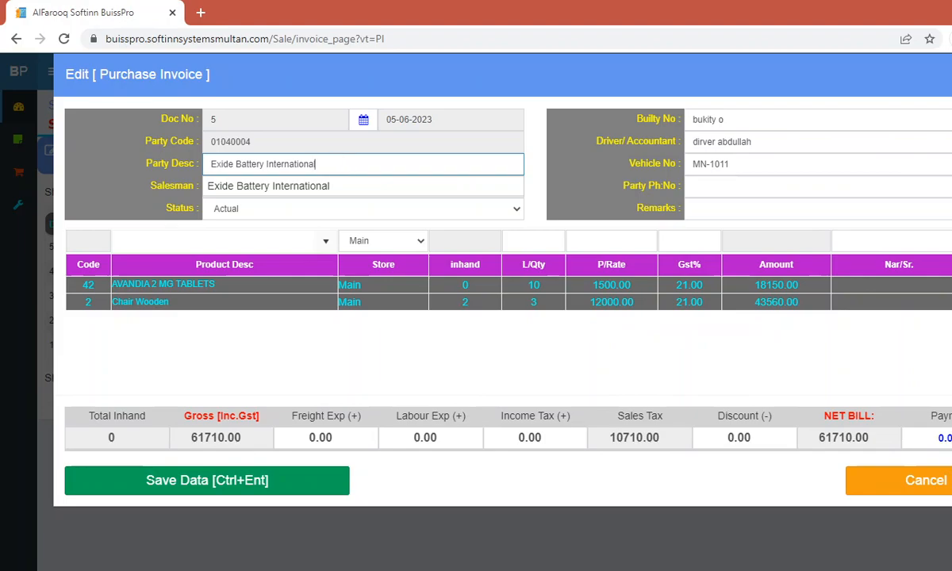
{"action": "left_click", "coordinate": [913, 438]}
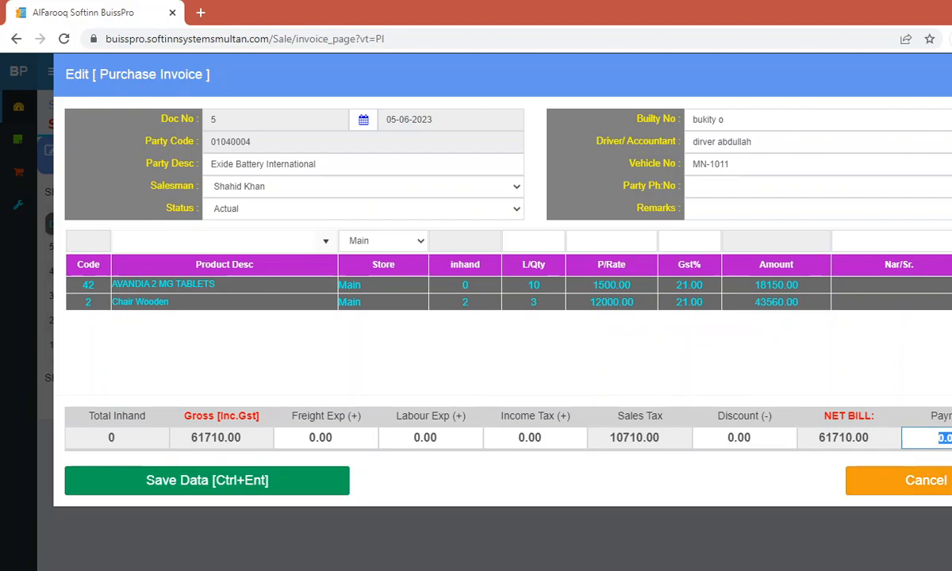
{"action": "left_click", "coordinate": [924, 480]}
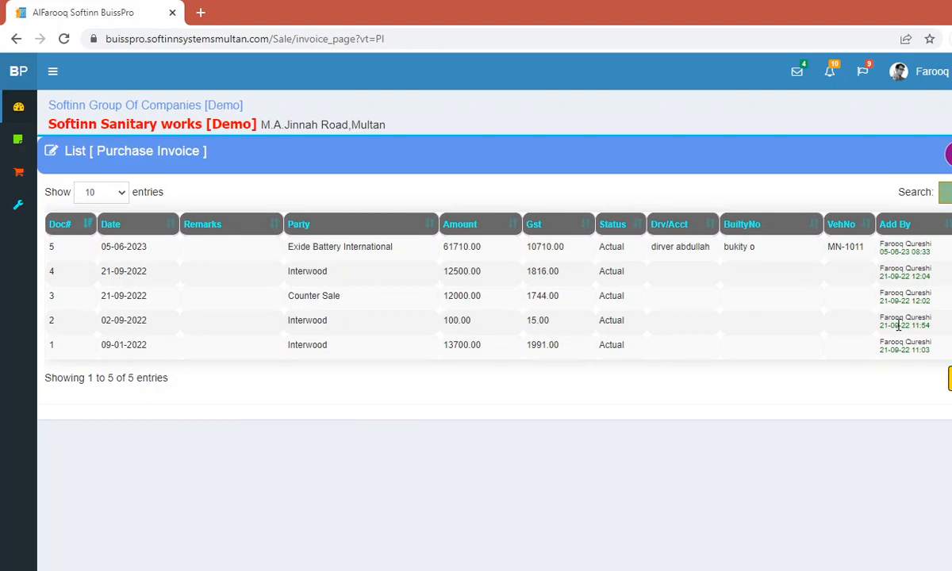
Step: Expand Inventory in the sidebar and open the Store Transfer list
{"action": "mouse_move", "coordinate": [17, 123]}
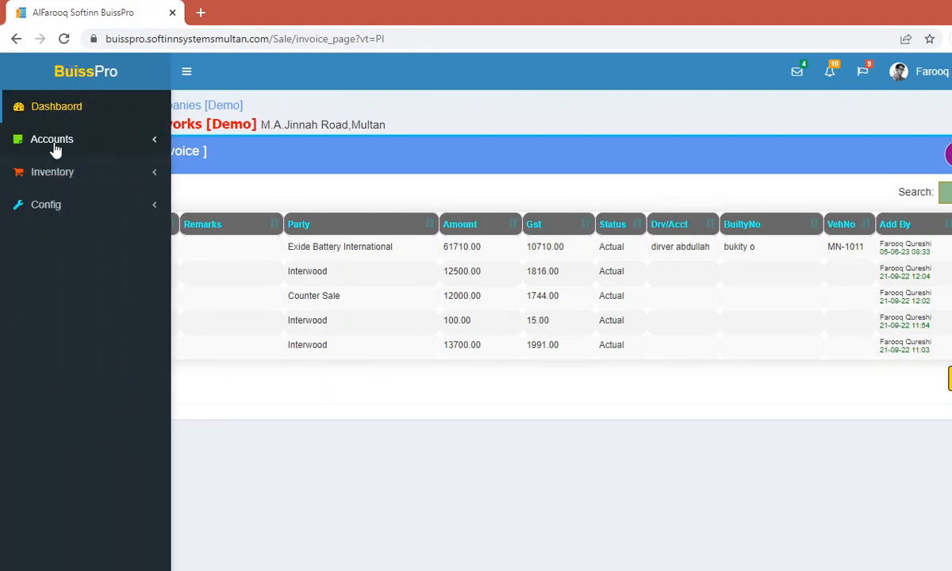
{"action": "left_click", "coordinate": [56, 149]}
{"action": "left_click", "coordinate": [53, 148]}
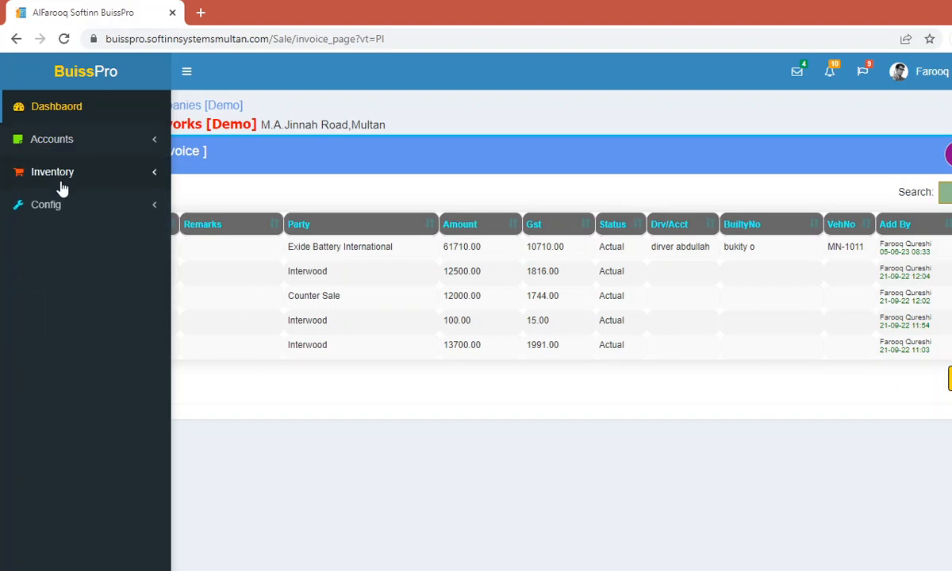
{"action": "left_click", "coordinate": [61, 185]}
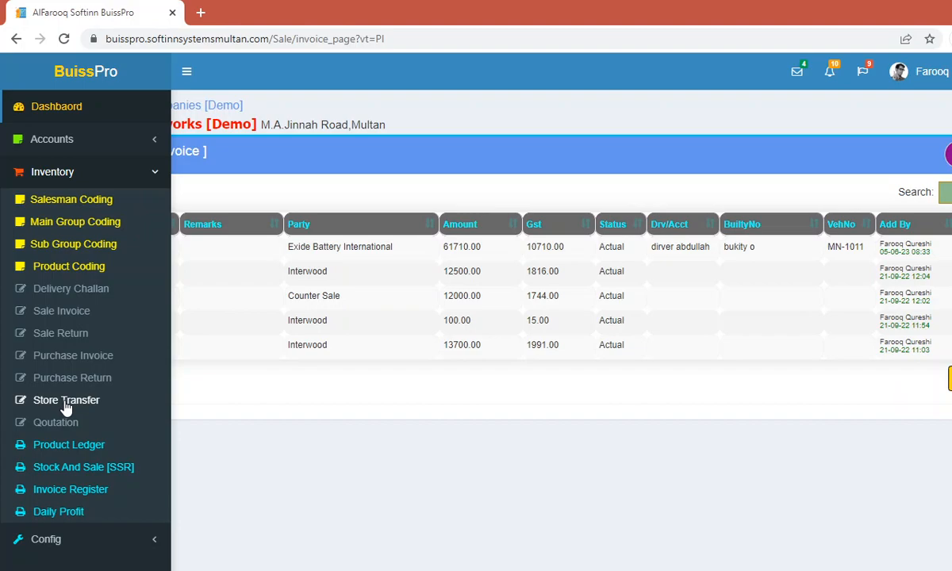
{"action": "left_click", "coordinate": [66, 402]}
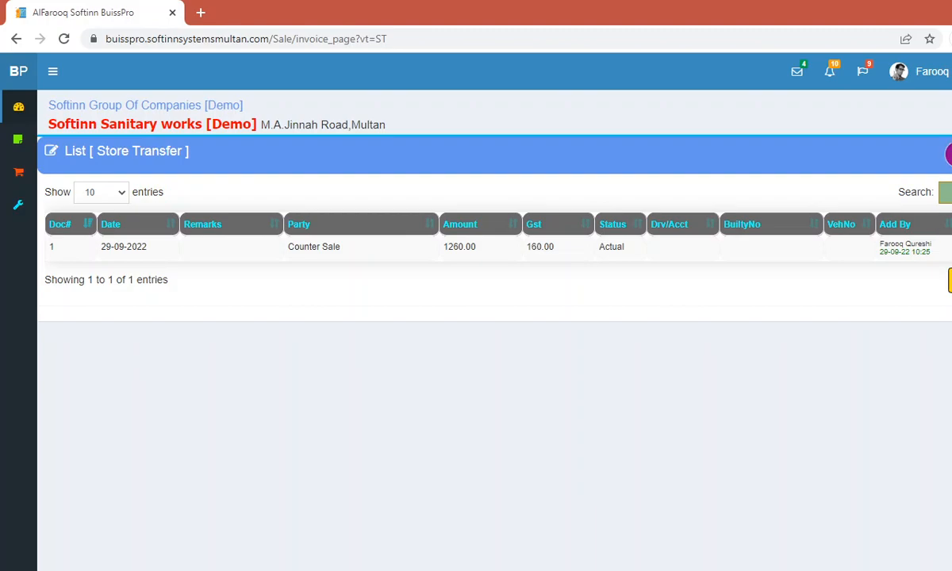
Step: Start a new store transfer with Diplay as the destination store
{"action": "left_click", "coordinate": [947, 154]}
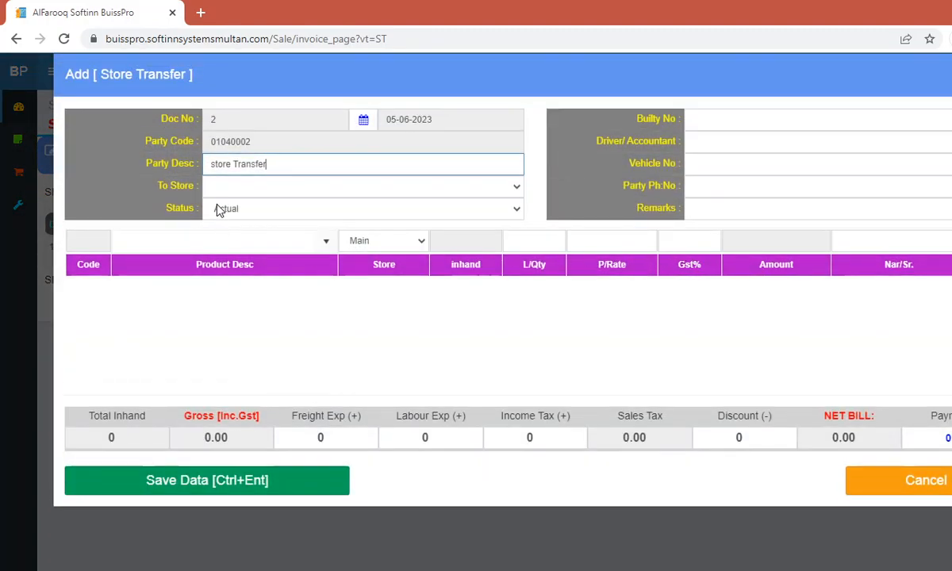
{"action": "left_click", "coordinate": [221, 191]}
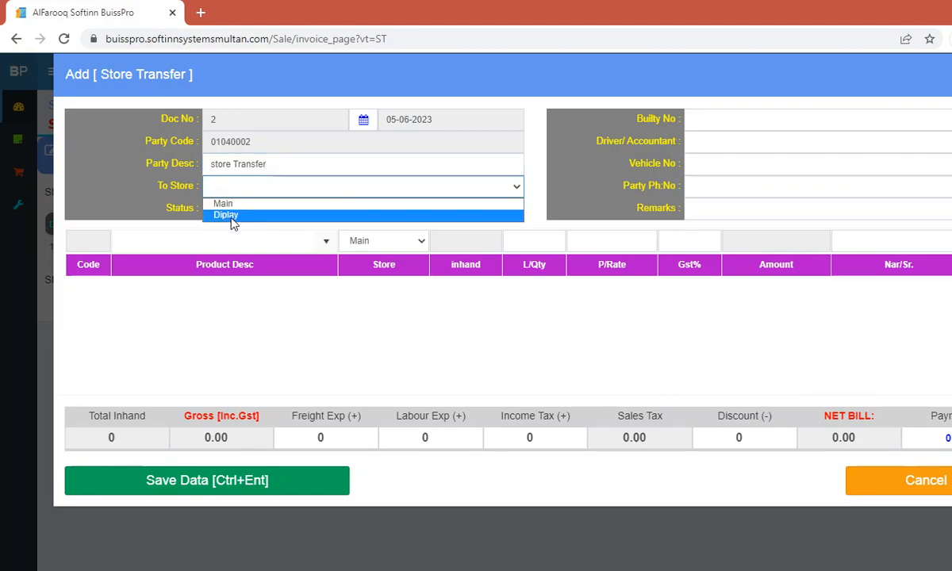
{"action": "left_click", "coordinate": [230, 215]}
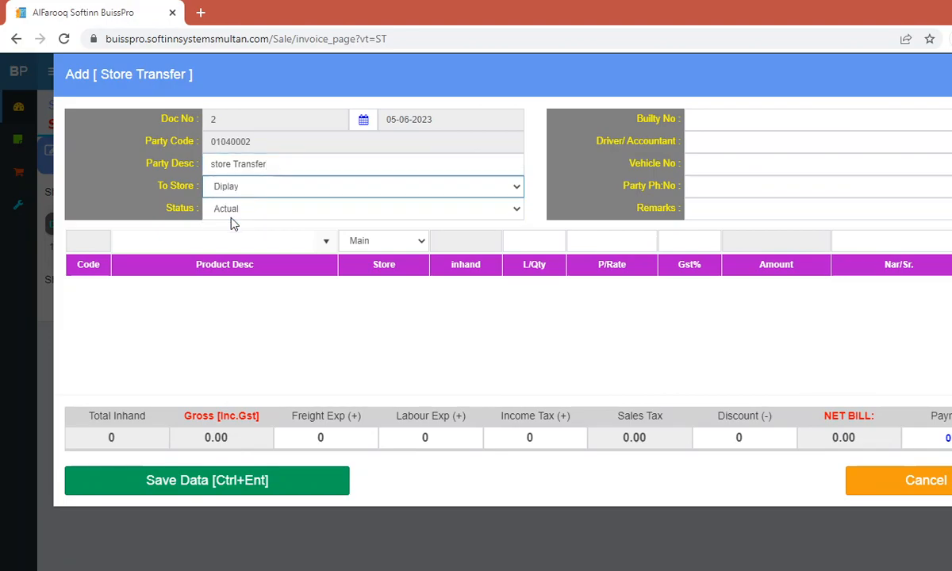
Step: Enter AVANDIA 2 MG TABLETS with a transfer quantity of 5
{"action": "left_click", "coordinate": [176, 242]}
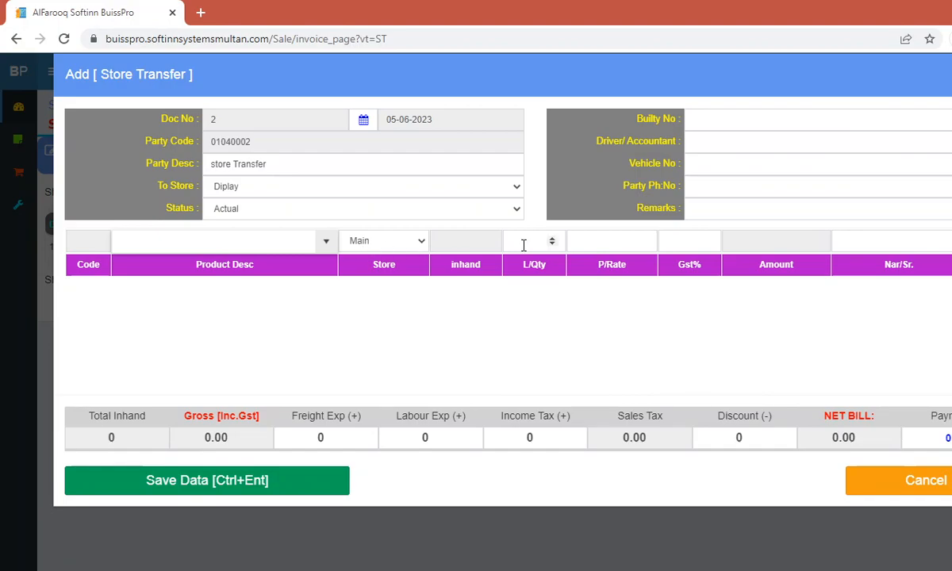
{"action": "type", "text": "tab"}
{"action": "key", "text": "Down"}
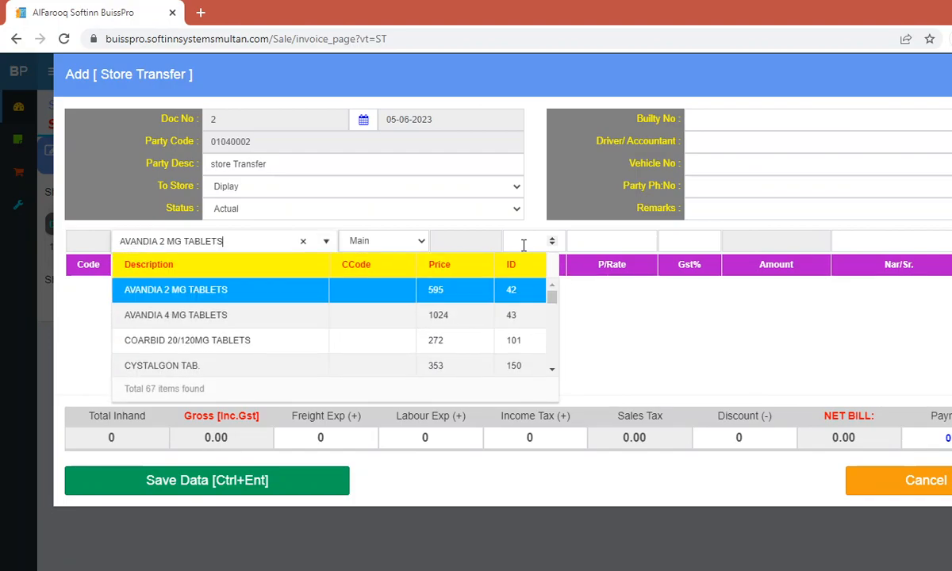
{"action": "key", "text": "Return"}
{"action": "key", "text": "Return"}
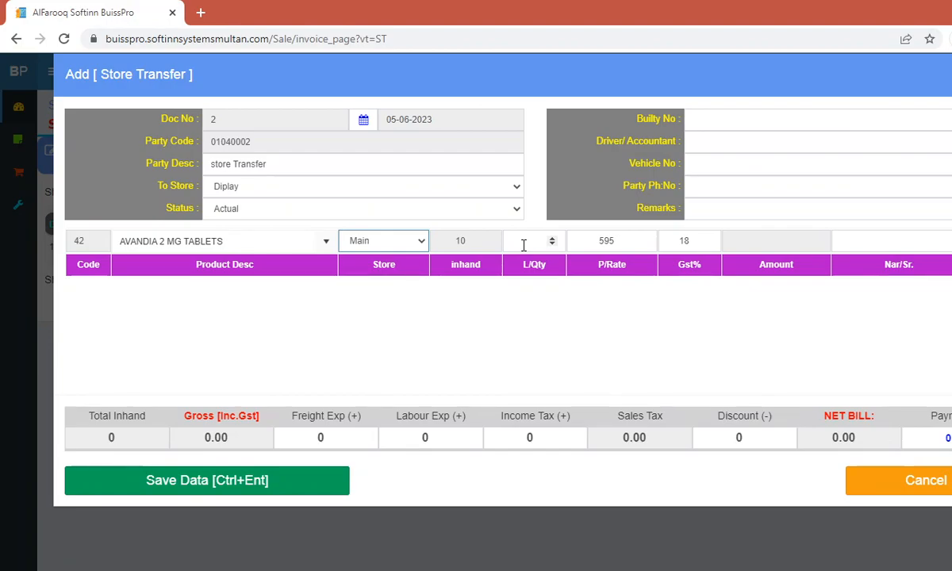
{"action": "left_click", "coordinate": [523, 246]}
{"action": "type", "text": "5"}
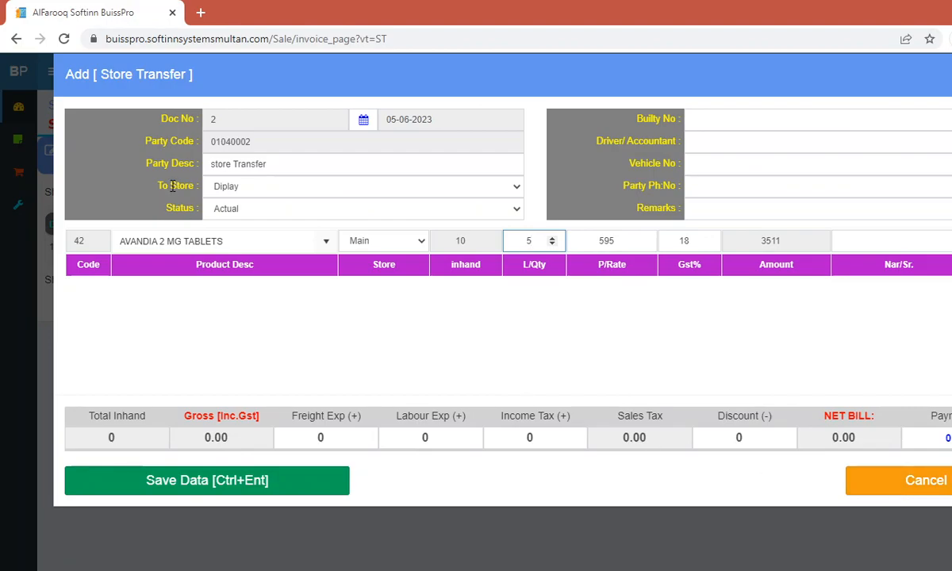
Step: Discard the store transfer form and bring up the empty Quotation list under Inventory
{"action": "left_click", "coordinate": [884, 482]}
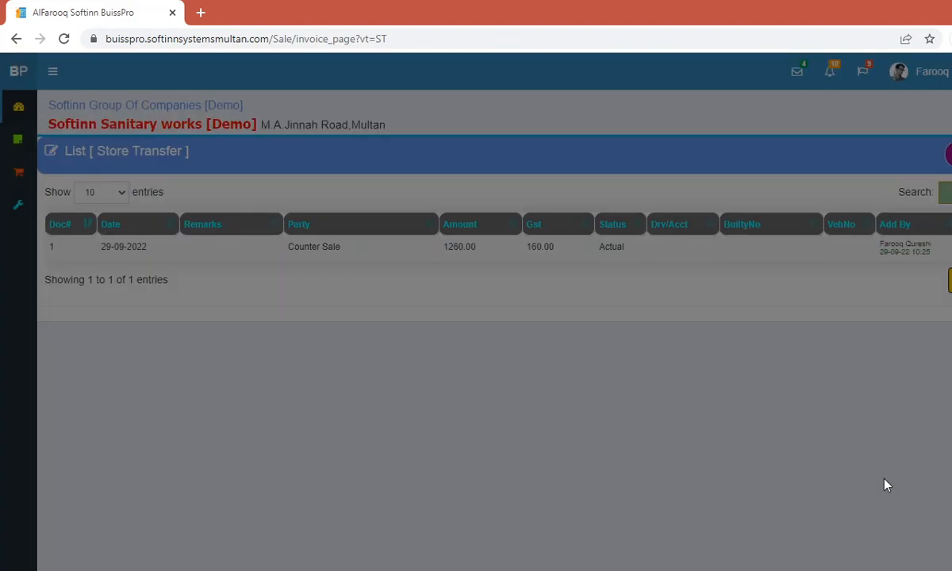
{"action": "mouse_move", "coordinate": [20, 202]}
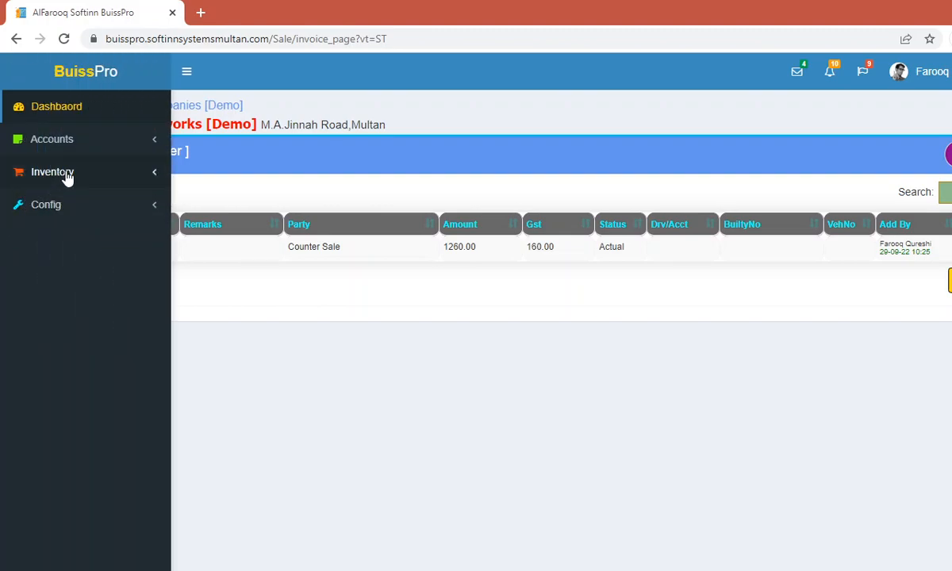
{"action": "left_click", "coordinate": [68, 178]}
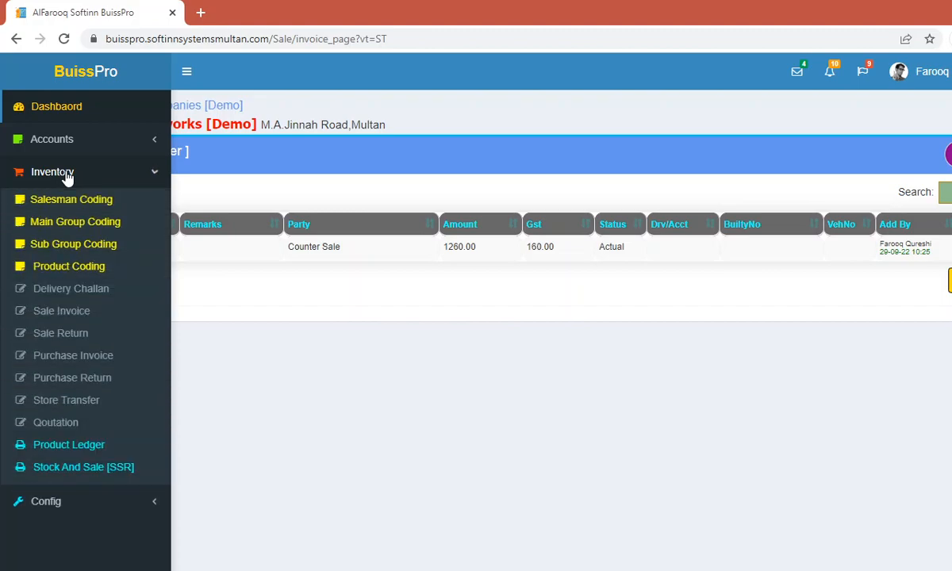
{"action": "left_click", "coordinate": [19, 424]}
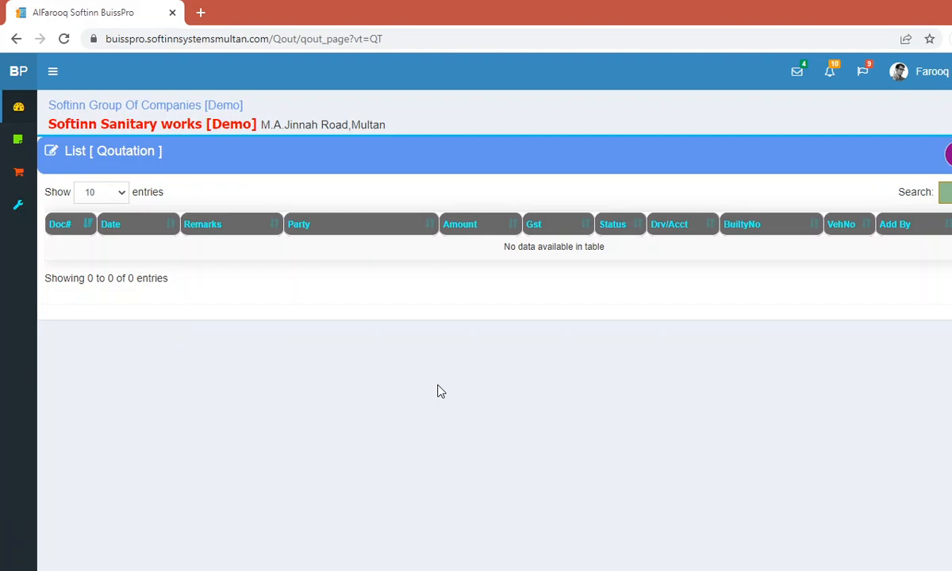
{"action": "left_click", "coordinate": [29, 181]}
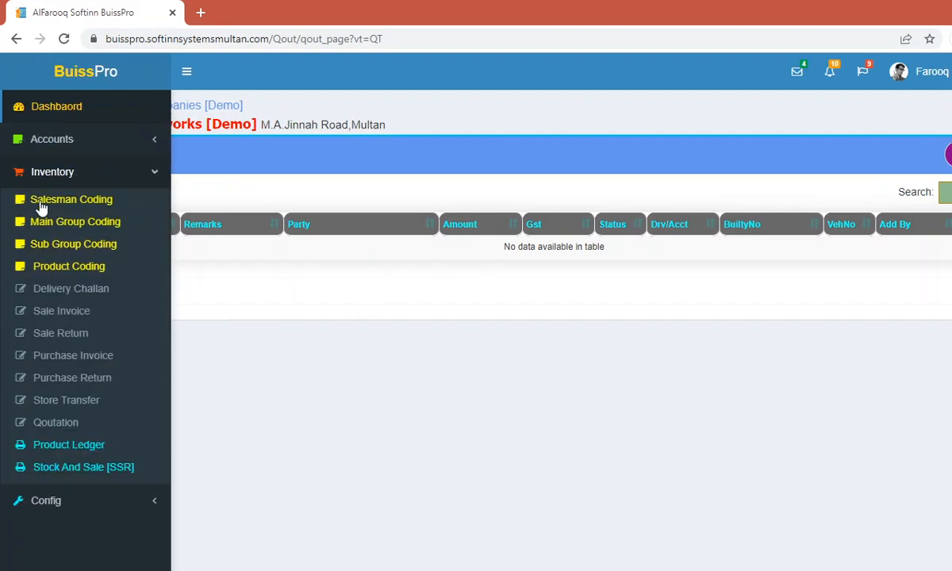
Step: Preview the printable Sale Invoice 7 (net bill 14,750.00), then close the preview
{"action": "left_click", "coordinate": [71, 313]}
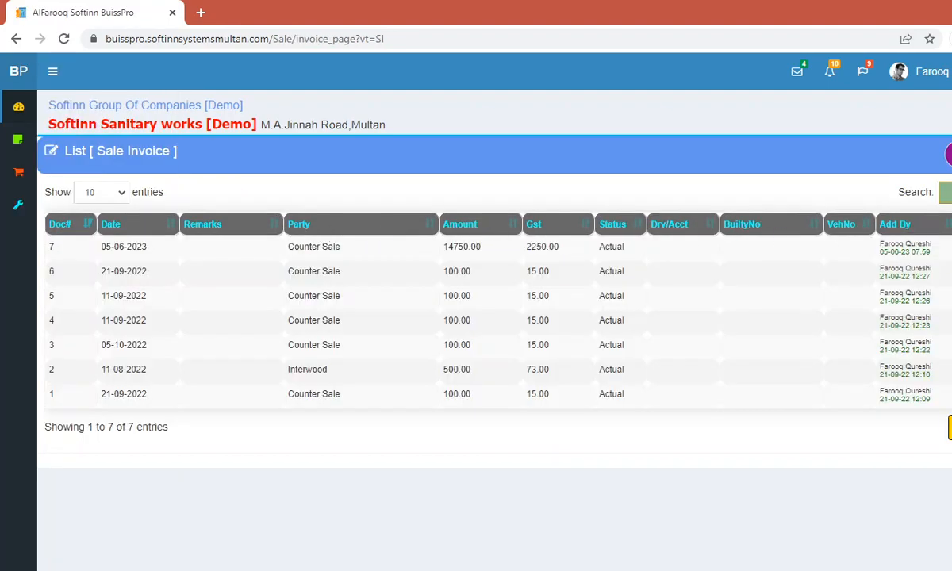
{"action": "left_click", "coordinate": [949, 247]}
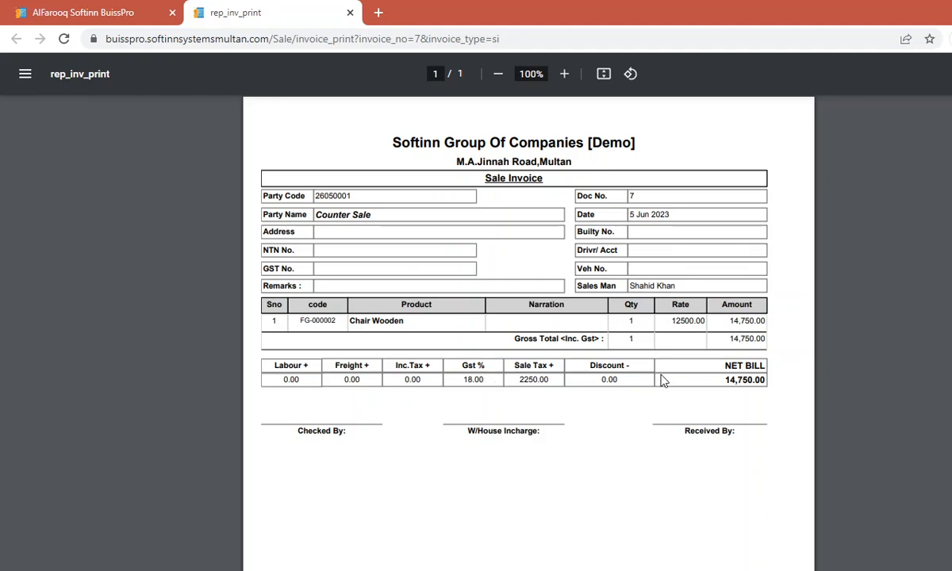
{"action": "left_click", "coordinate": [350, 14]}
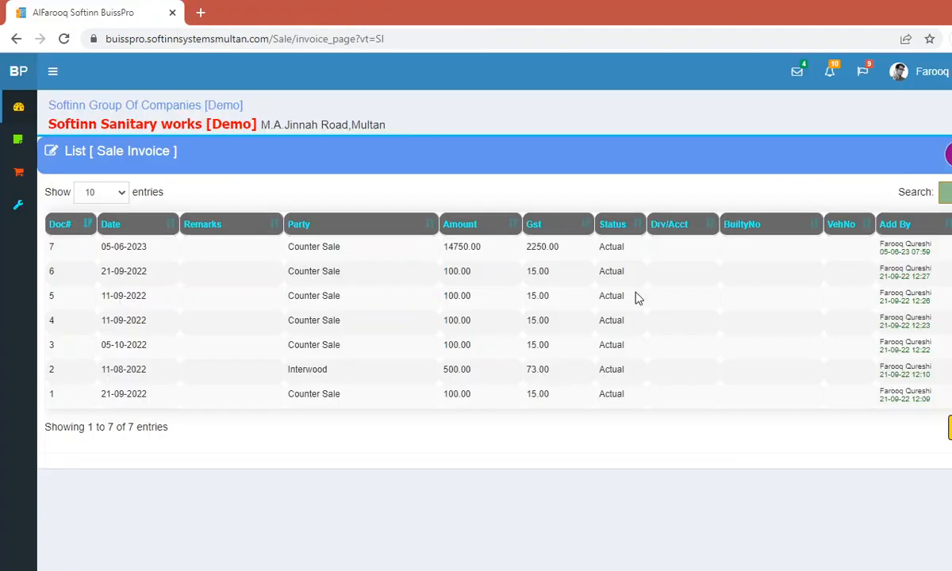
Step: Open the Account List and search for code 2605, then for 0104
{"action": "mouse_move", "coordinate": [20, 143]}
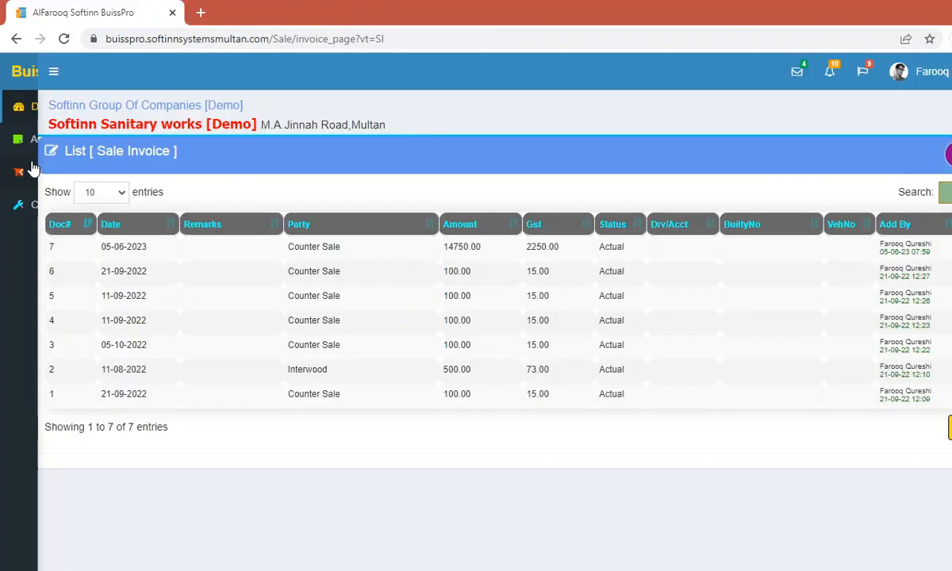
{"action": "left_click", "coordinate": [53, 147]}
{"action": "left_click", "coordinate": [61, 170]}
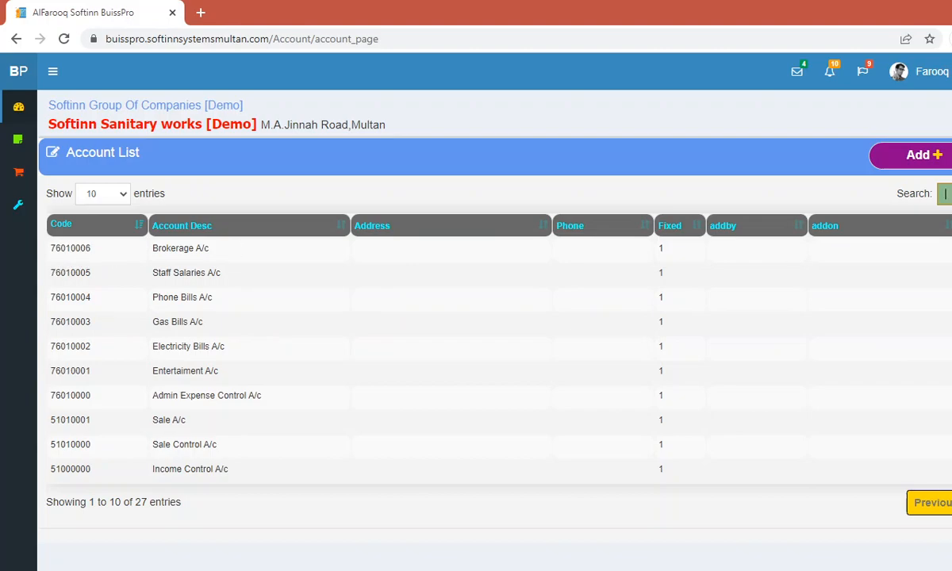
{"action": "type", "text": "2605"}
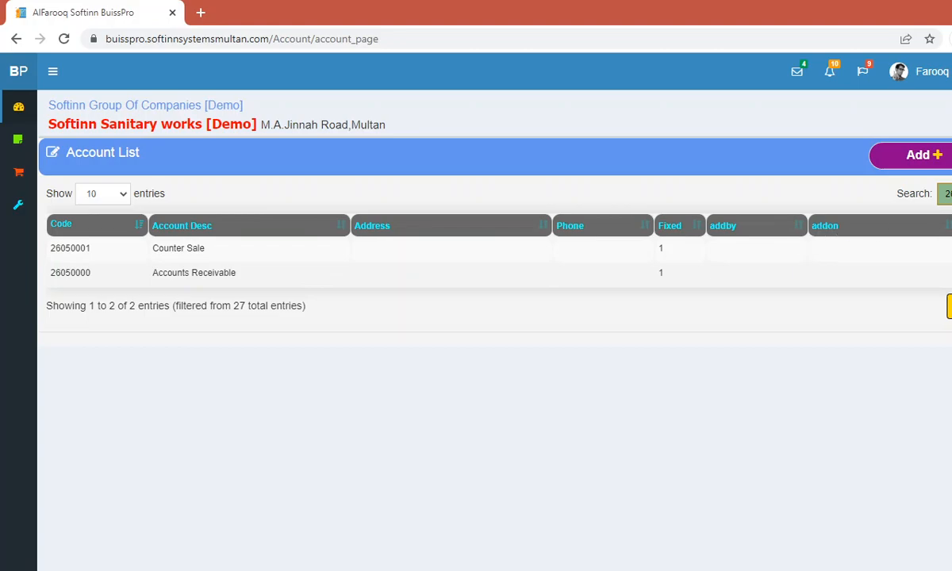
{"action": "left_click", "coordinate": [922, 199]}
{"action": "type", "text": "0104"}
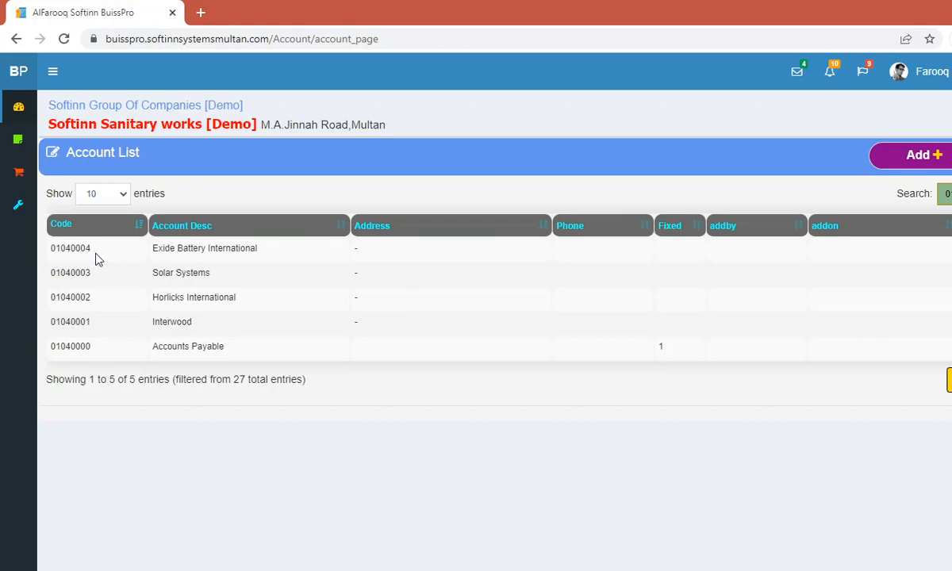
Step: Add and save account 01040005 'Abdullah Enterprises', bringing the list to 28 accounts
{"action": "left_click", "coordinate": [936, 159]}
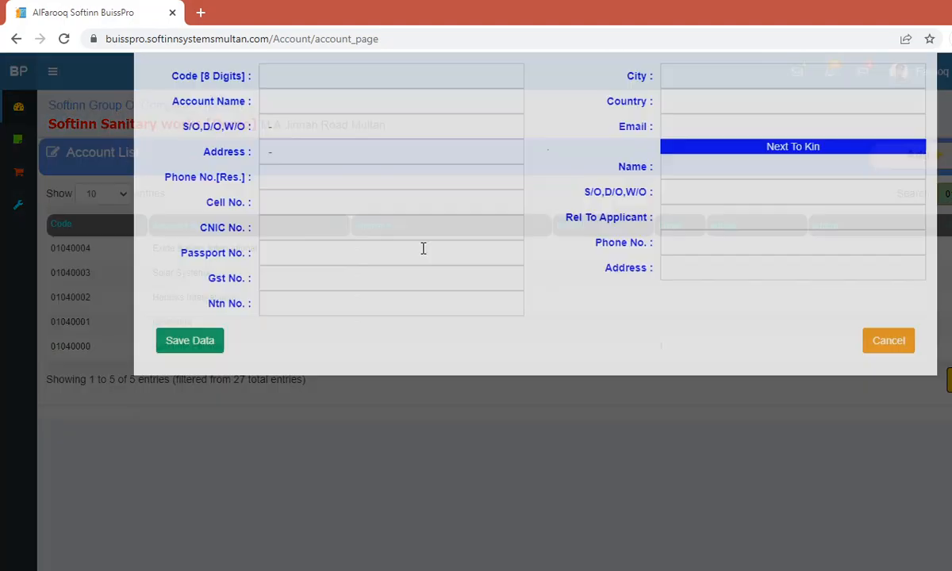
{"action": "type", "text": "0104000"}
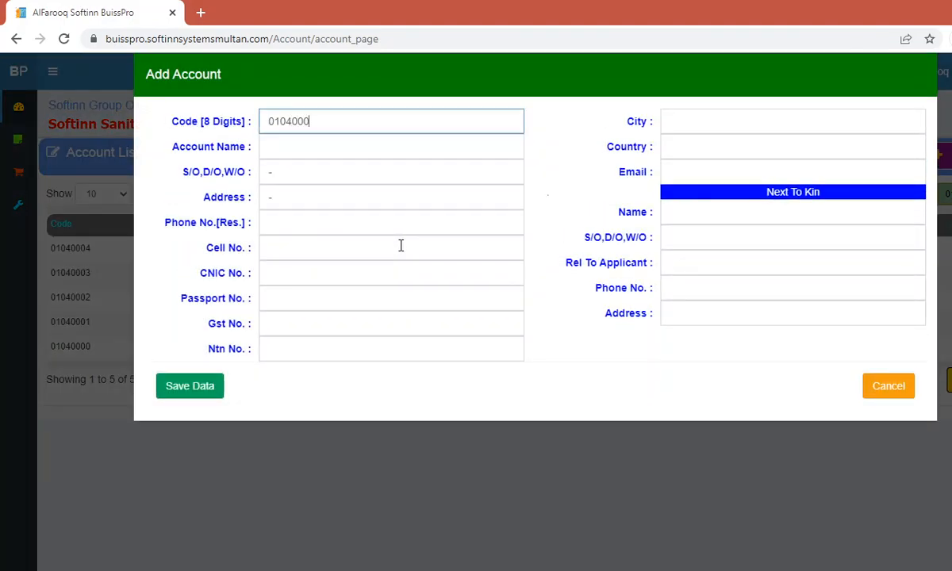
{"action": "type", "text": "5"}
{"action": "key", "text": "Return"}
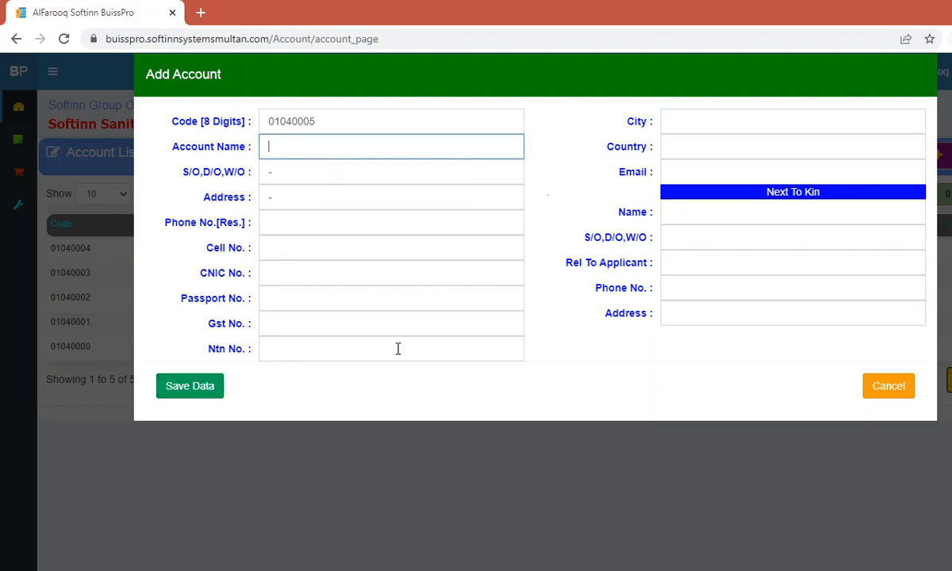
{"action": "type", "text": "Abdullah Enterprises"}
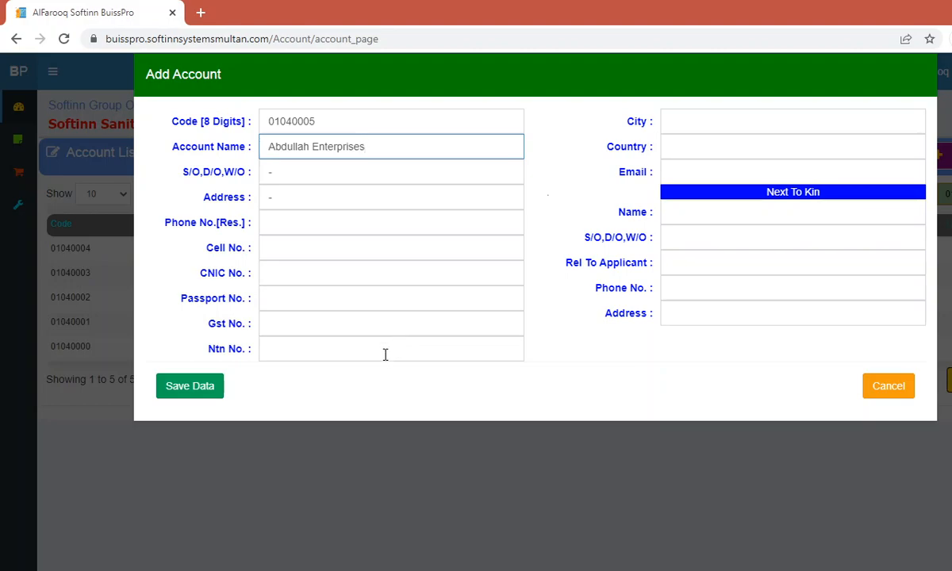
{"action": "left_click", "coordinate": [188, 388]}
{"action": "left_click", "coordinate": [612, 123]}
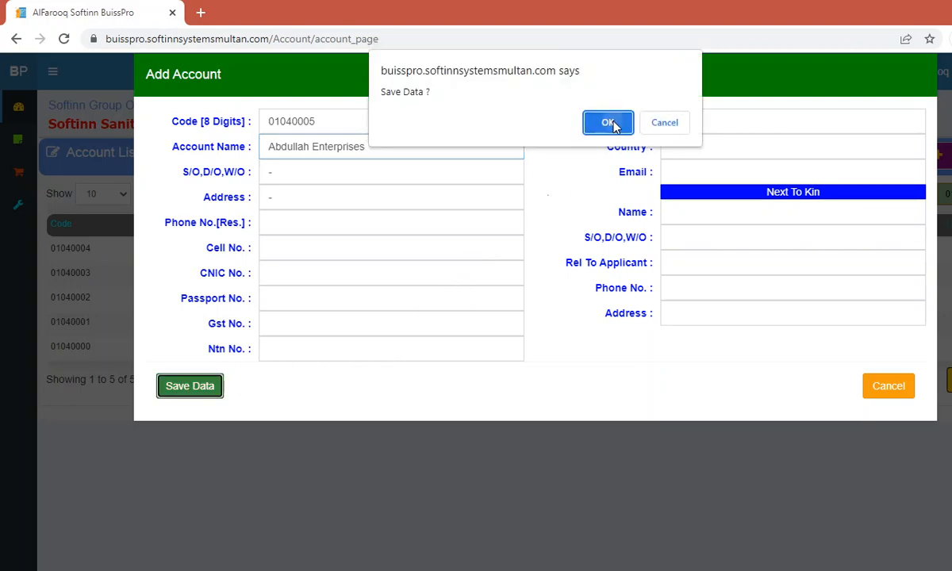
{"action": "left_click", "coordinate": [892, 392]}
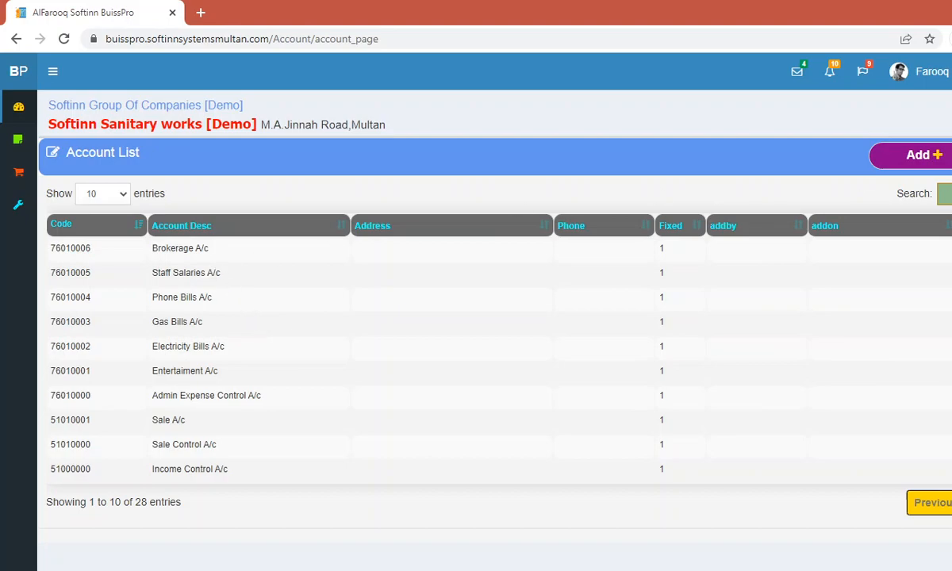
{"action": "type", "text": "0104"}
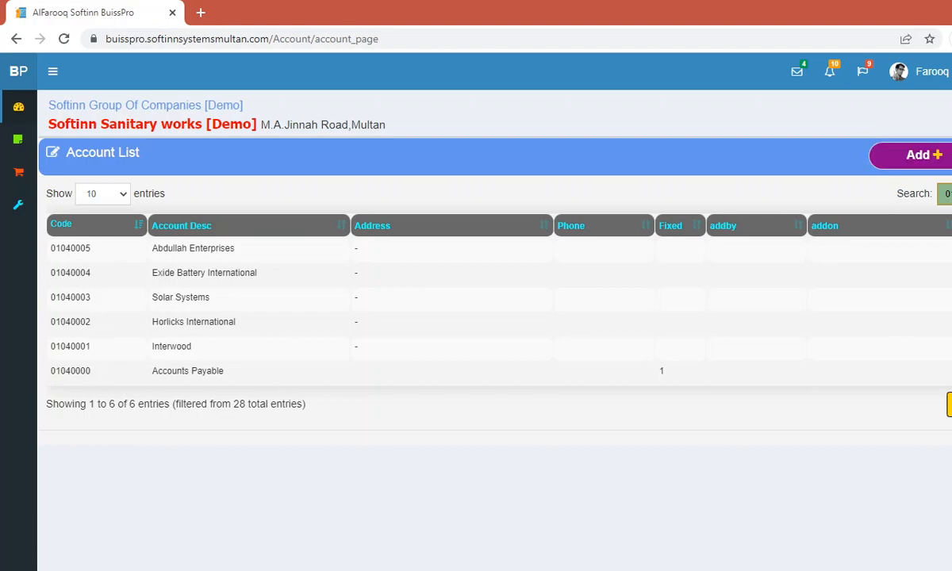
{"action": "key", "text": "BackSpace"}
{"action": "key", "text": "BackSpace"}
{"action": "key", "text": "BackSpace"}
{"action": "key", "text": "BackSpace"}
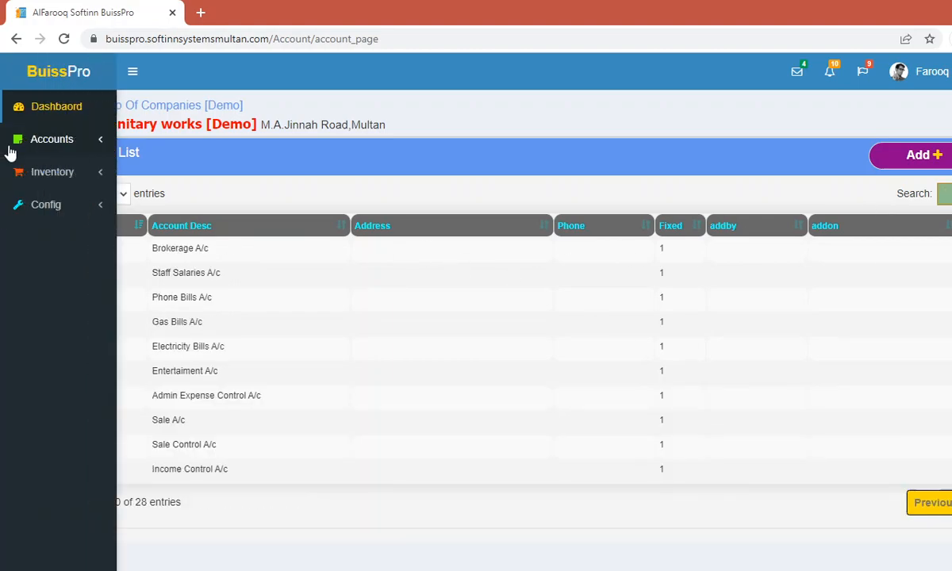
{"action": "left_click", "coordinate": [827, 304]}
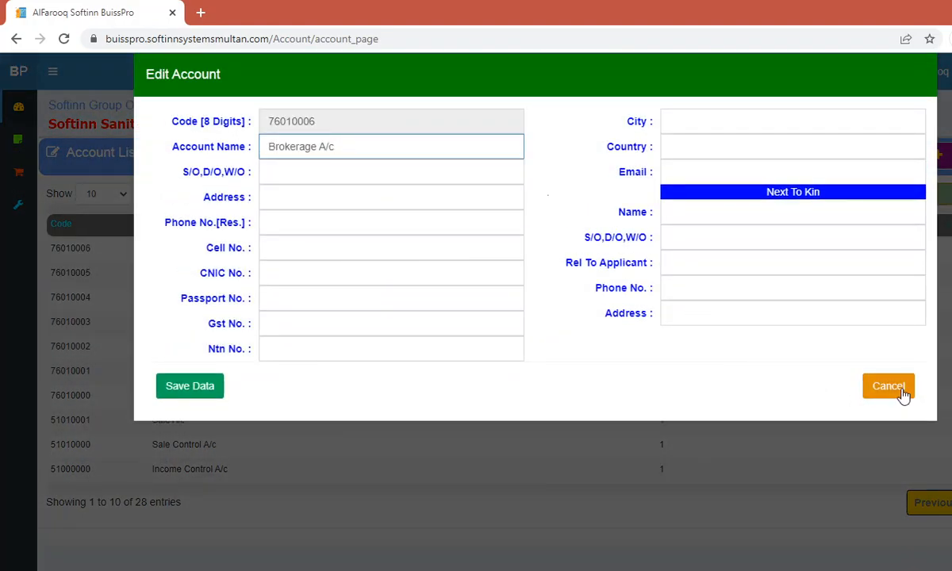
{"action": "left_click", "coordinate": [900, 391]}
{"action": "left_click", "coordinate": [43, 172]}
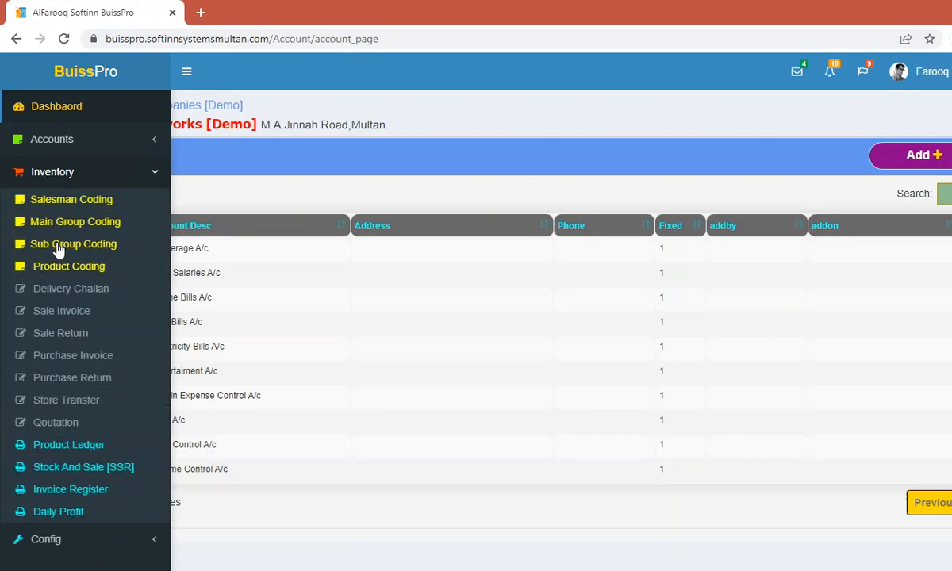
Step: Try sale invoice 8 with party Abdullah Enterprises, then cancel it unsaved
{"action": "left_click", "coordinate": [72, 311]}
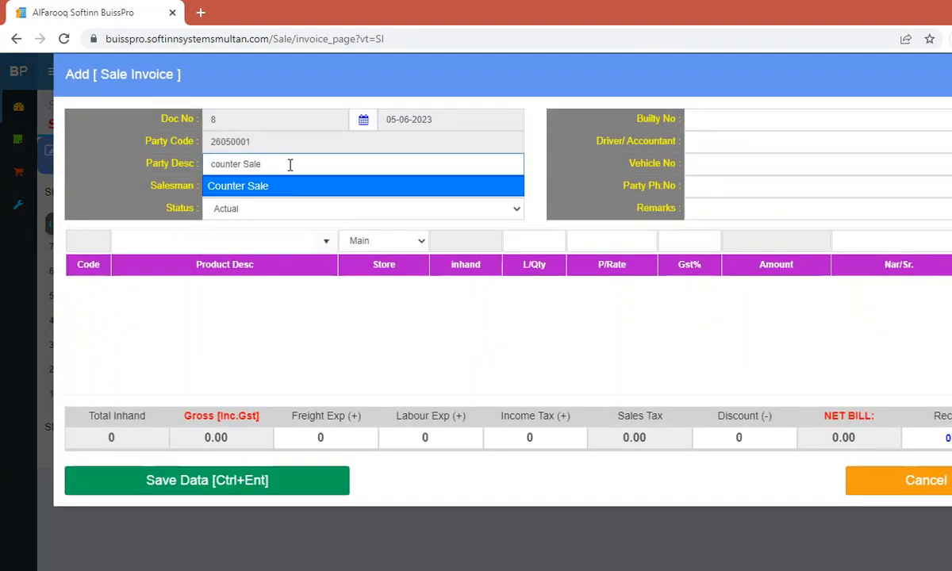
{"action": "left_click_drag", "start_coordinate": [288, 164], "coordinate": [156, 169]}
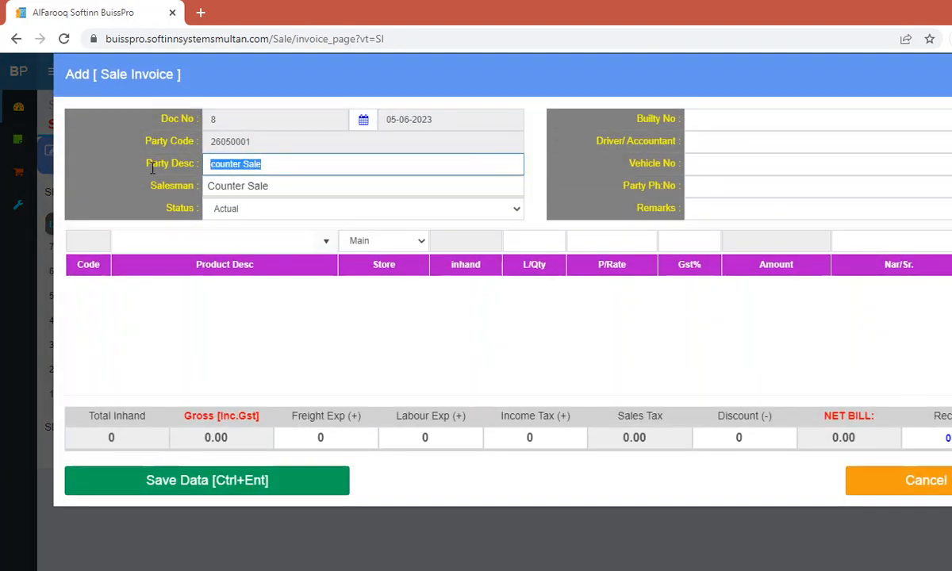
{"action": "type", "text": "abc"}
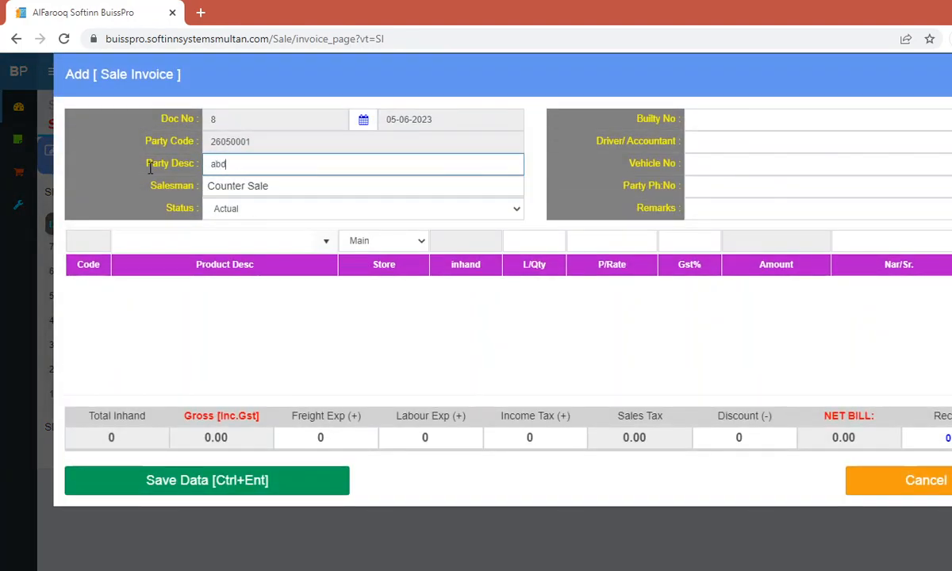
{"action": "key", "text": "Down"}
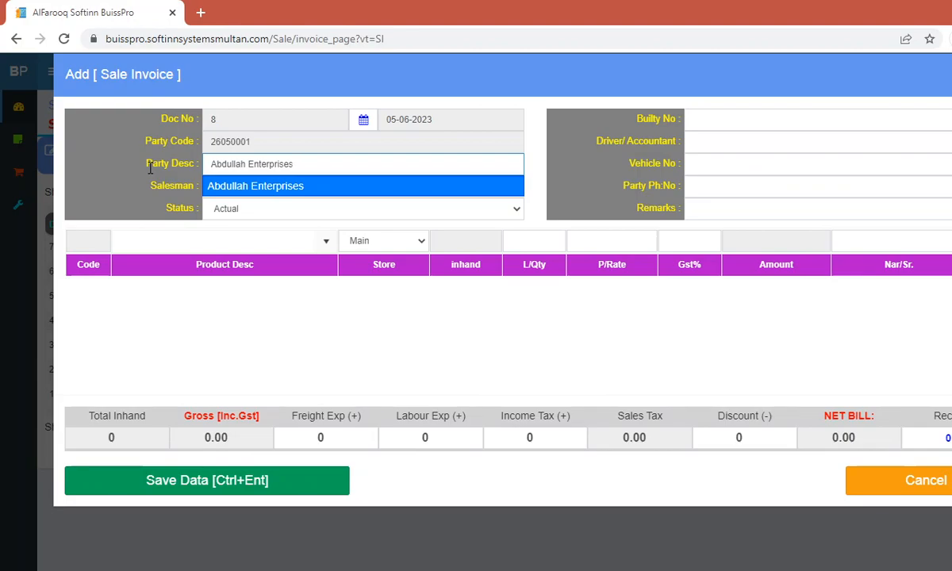
{"action": "key", "text": "Return"}
{"action": "key", "text": "Return"}
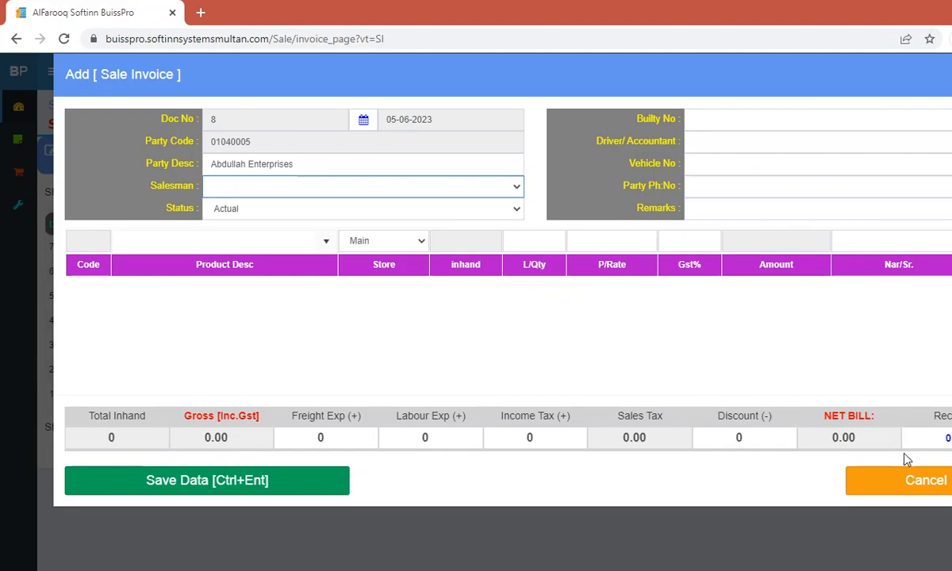
{"action": "left_click", "coordinate": [907, 482]}
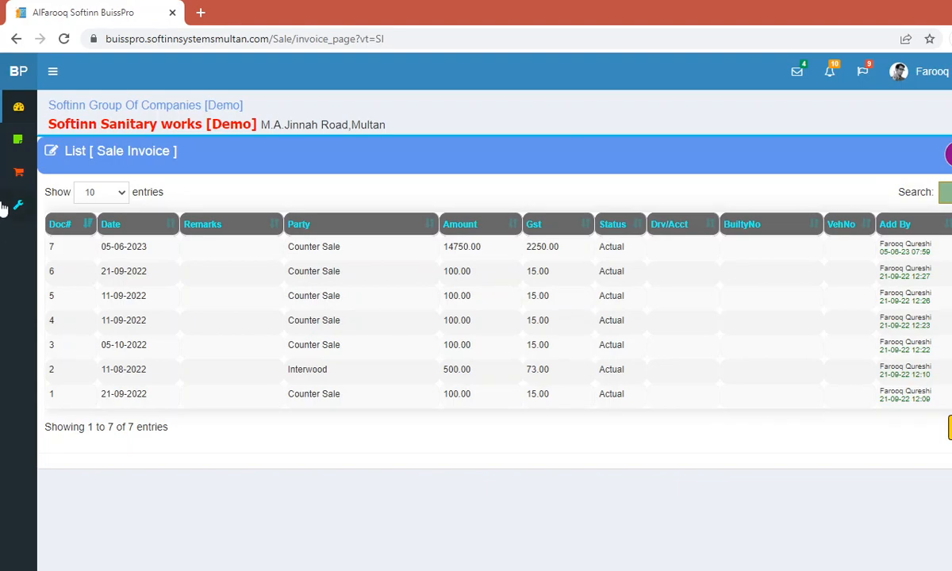
Step: Start a new voucher from the Cash Payment Voucher list
{"action": "mouse_move", "coordinate": [16, 155]}
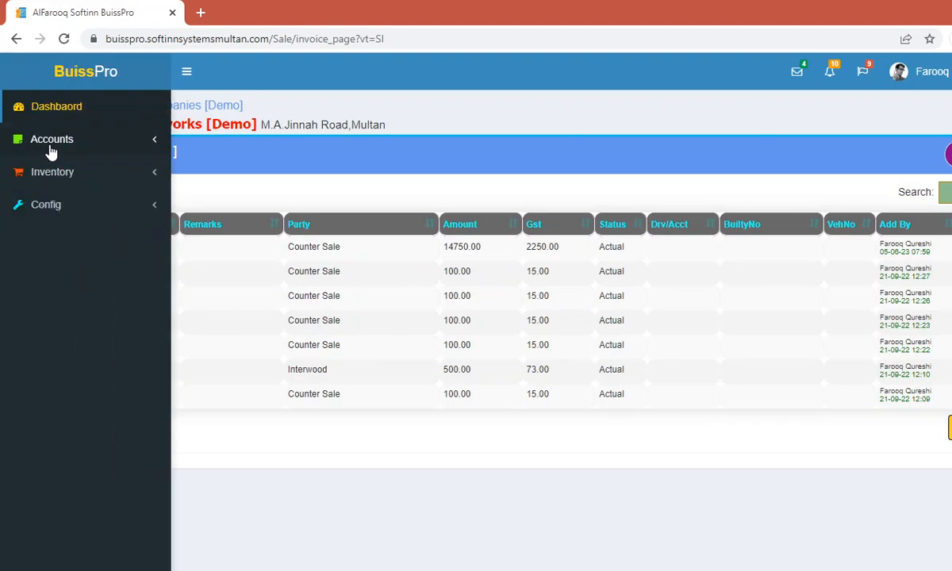
{"action": "left_click", "coordinate": [50, 149]}
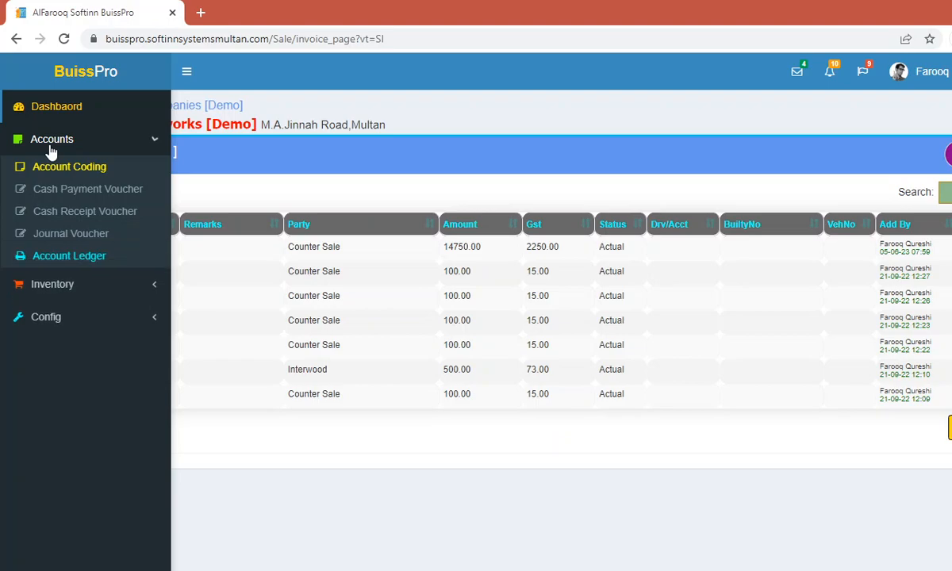
{"action": "left_click", "coordinate": [86, 195]}
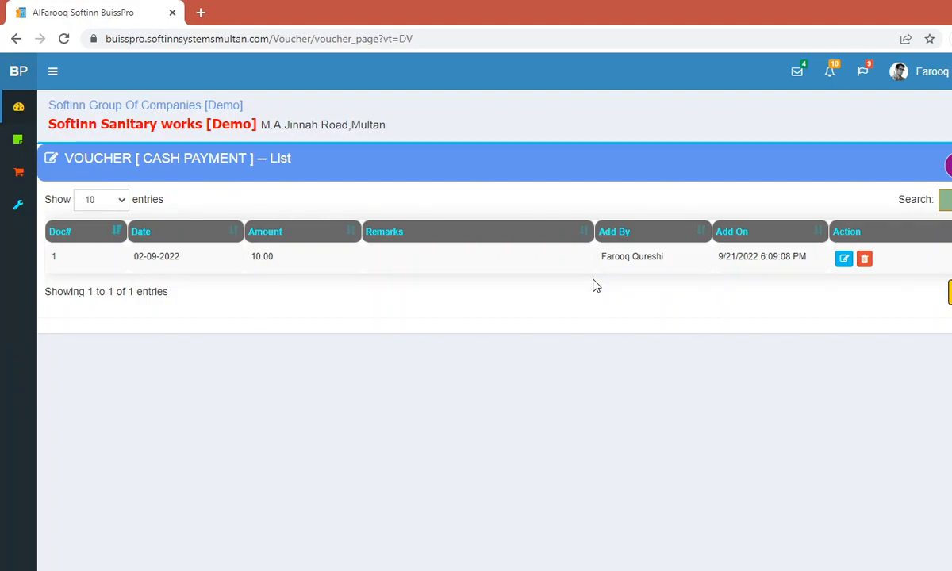
{"action": "left_click", "coordinate": [950, 166]}
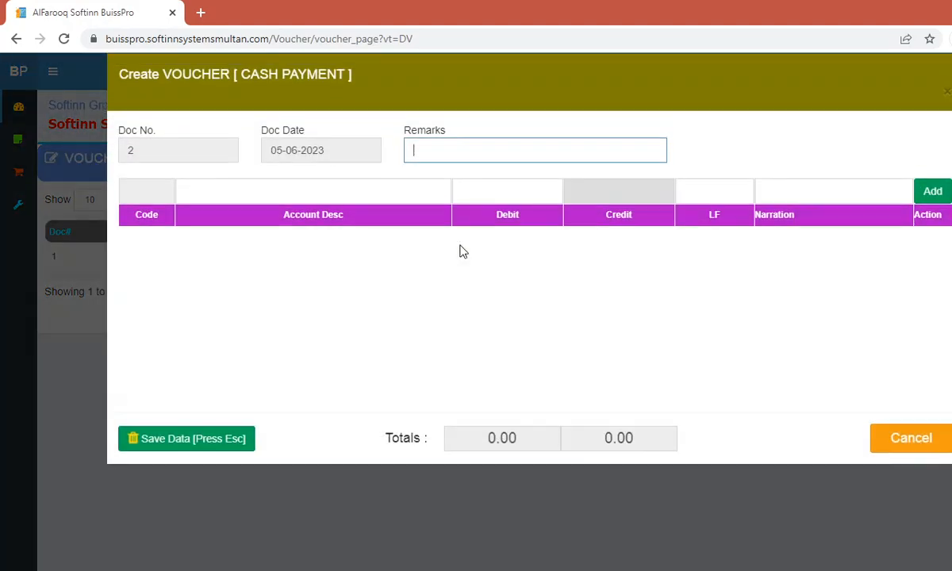
Step: Add a 10 debit line to Abdullah Enterprises with LF 10 and narration 'cash paid'
{"action": "left_click", "coordinate": [314, 194]}
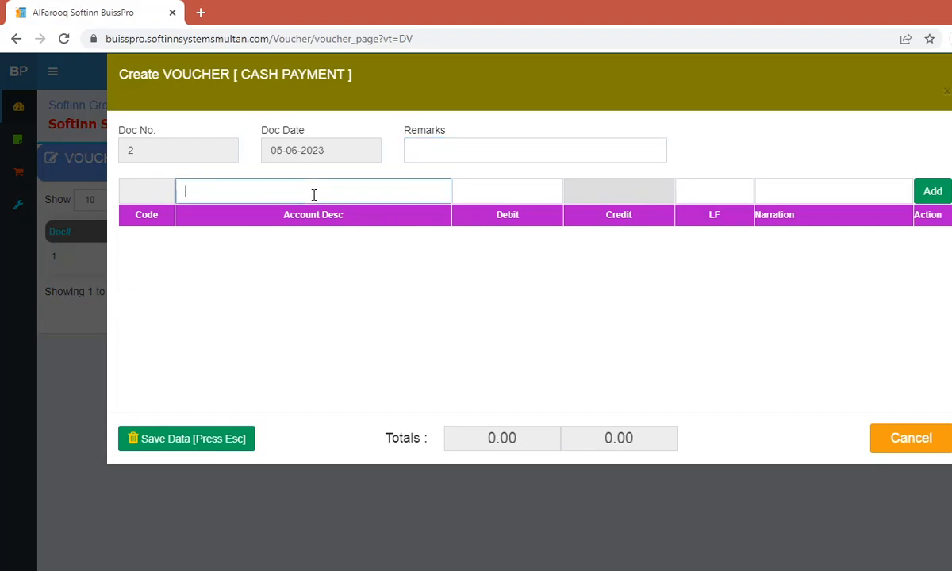
{"action": "type", "text": "abd"}
{"action": "key", "text": "Down"}
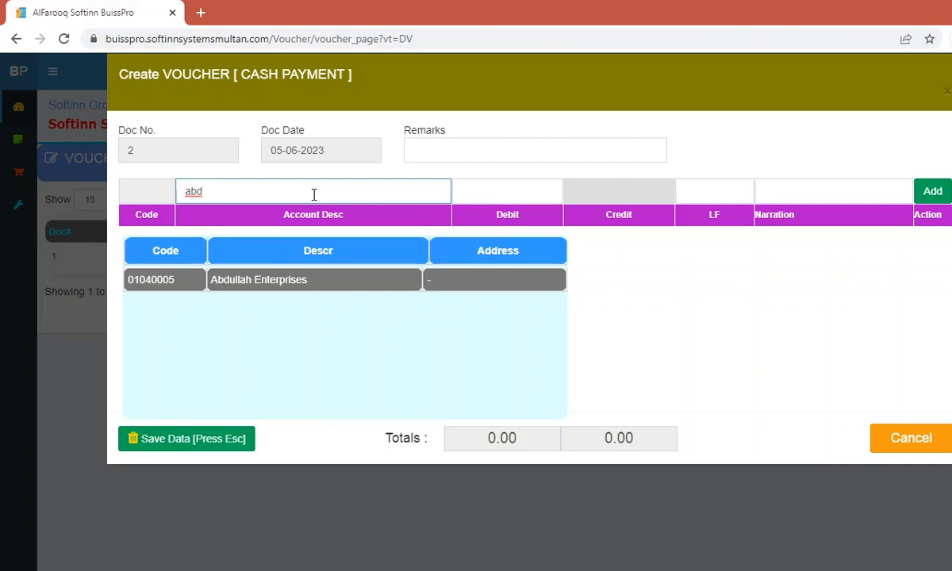
{"action": "key", "text": "Return"}
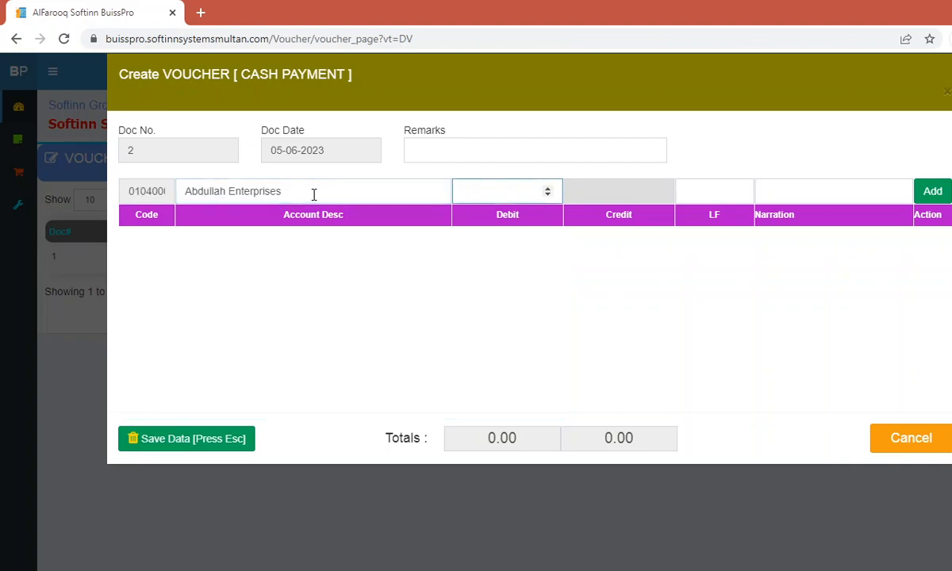
{"action": "type", "text": "10"}
{"action": "key", "text": "Tab"}
{"action": "key", "text": "Tab"}
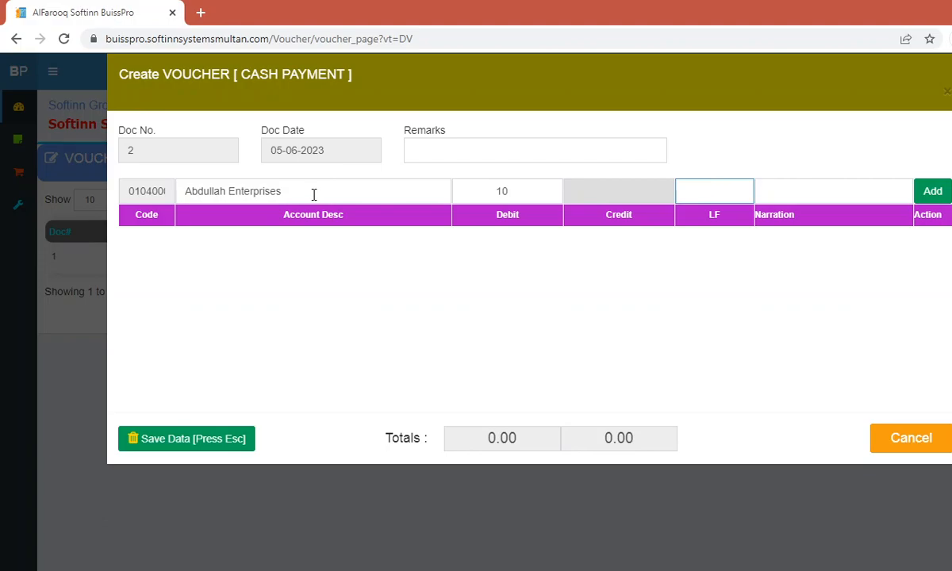
{"action": "type", "text": "10"}
{"action": "key", "text": "Tab"}
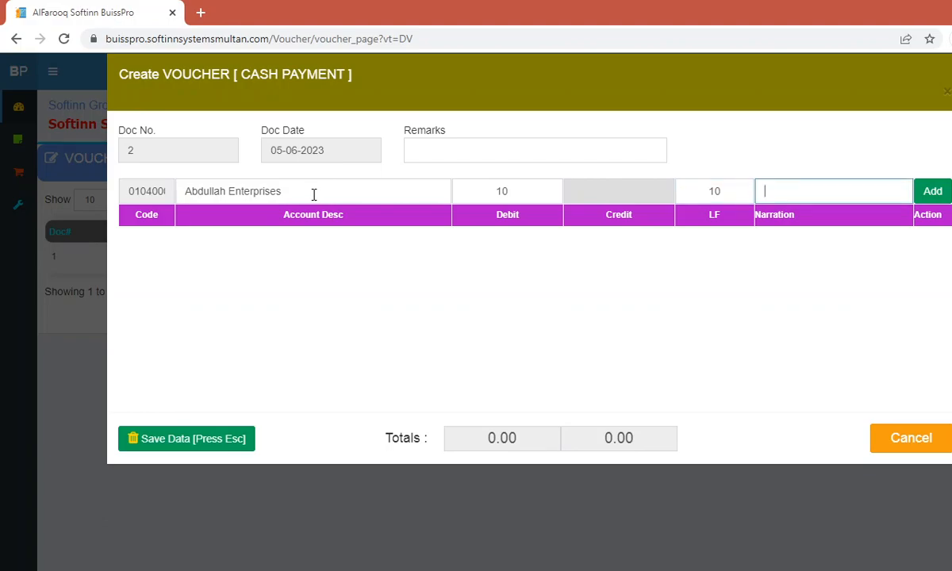
{"action": "type", "text": "cash paid"}
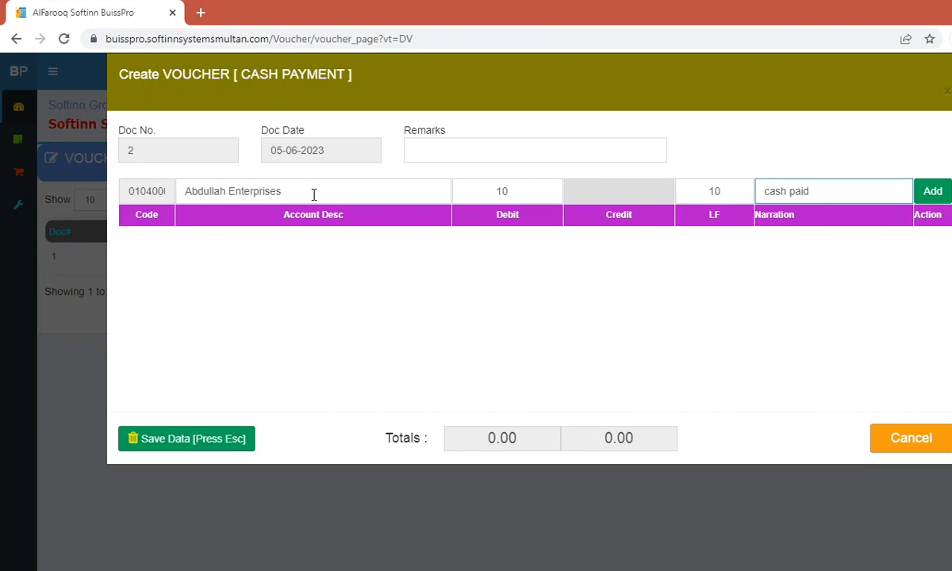
{"action": "key", "text": "Return"}
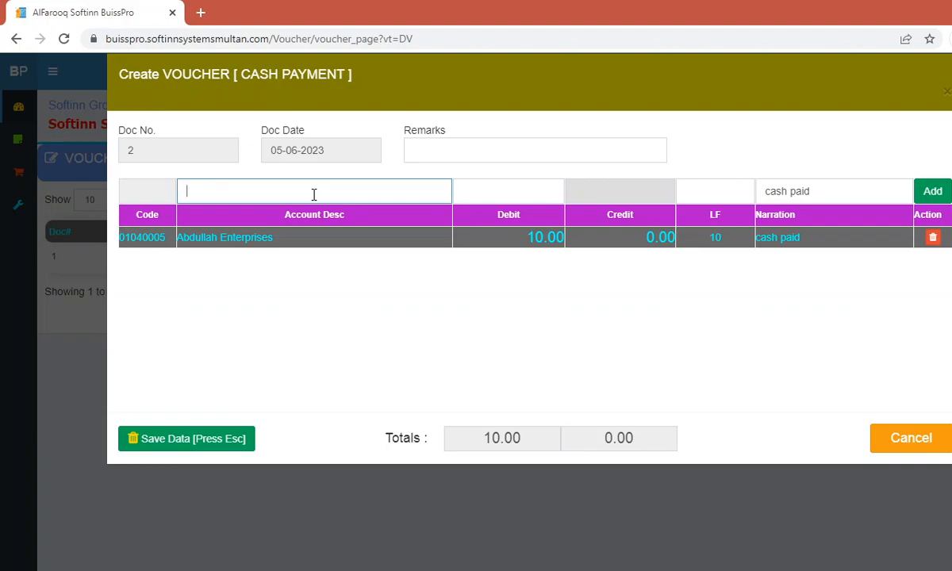
Step: Enter Entertaiment A/c with a debit of 25 on the next line
{"action": "type", "text": "ent"}
{"action": "key", "text": "Down"}
{"action": "key", "text": "Down"}
{"action": "key", "text": "Return"}
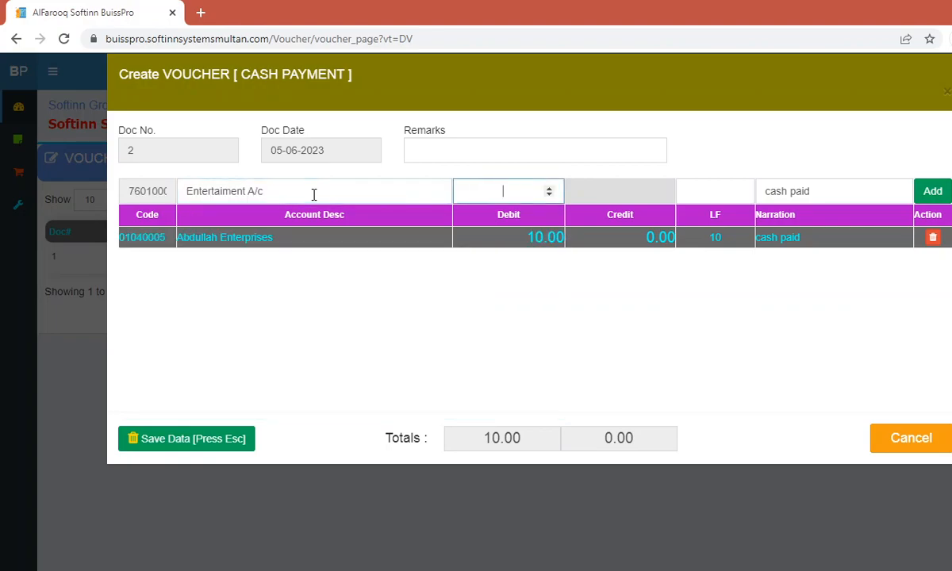
{"action": "type", "text": "25"}
{"action": "key", "text": "Tab"}
{"action": "key", "text": "Tab"}
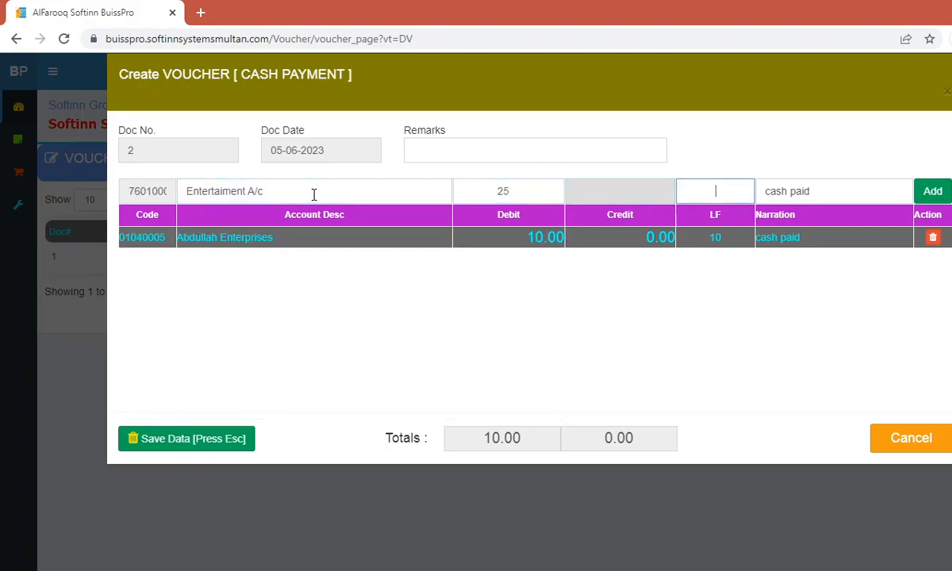
{"action": "key", "text": "Tab"}
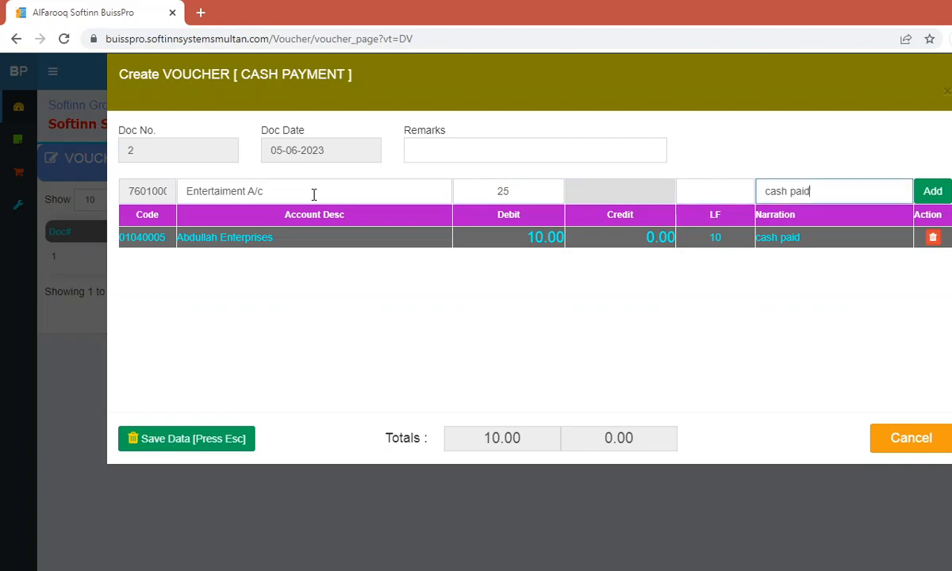
Step: Add the Entertaiment A/c line 'for drinks', save voucher 2 at 35.00, and reopen it
{"action": "type", "text": "for drinks"}
{"action": "key", "text": "Return"}
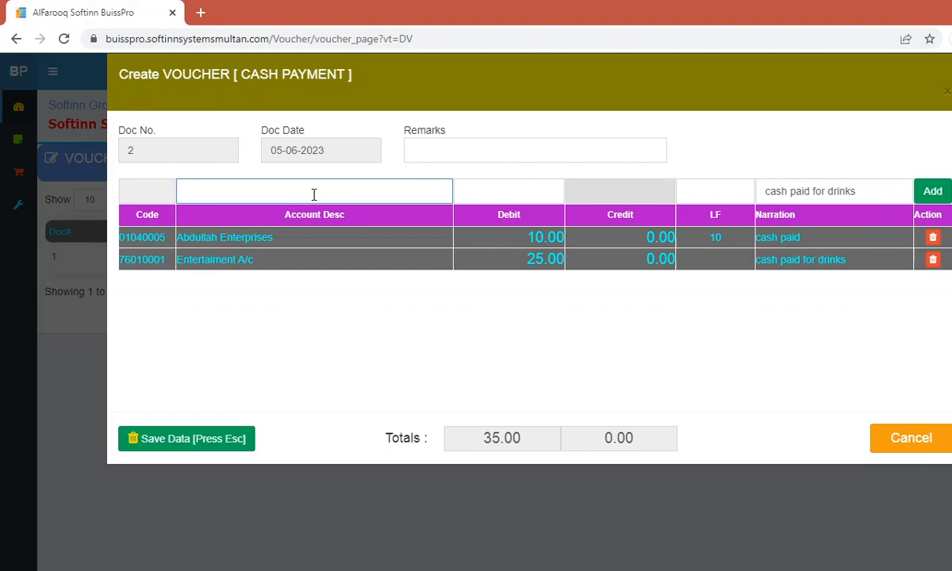
{"action": "left_click", "coordinate": [237, 436]}
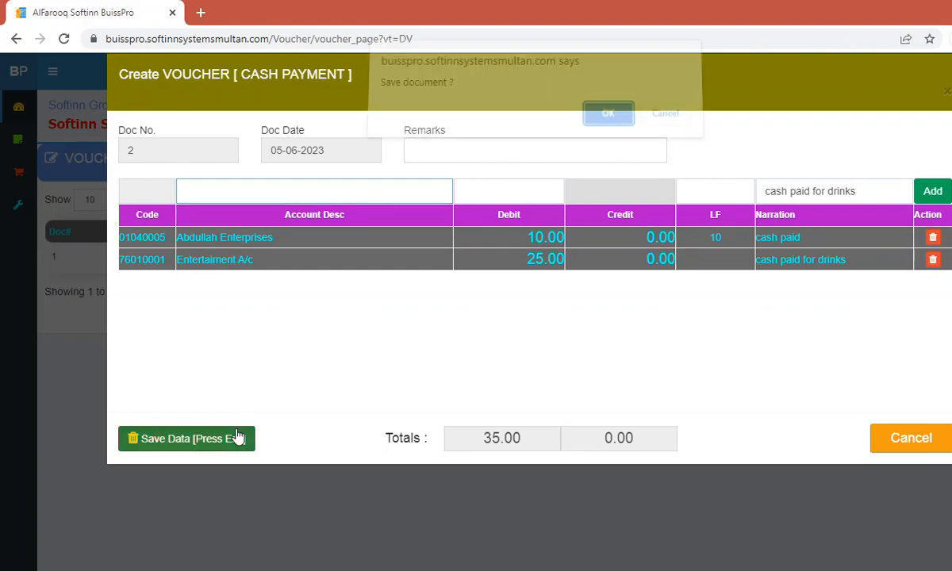
{"action": "left_click", "coordinate": [608, 113]}
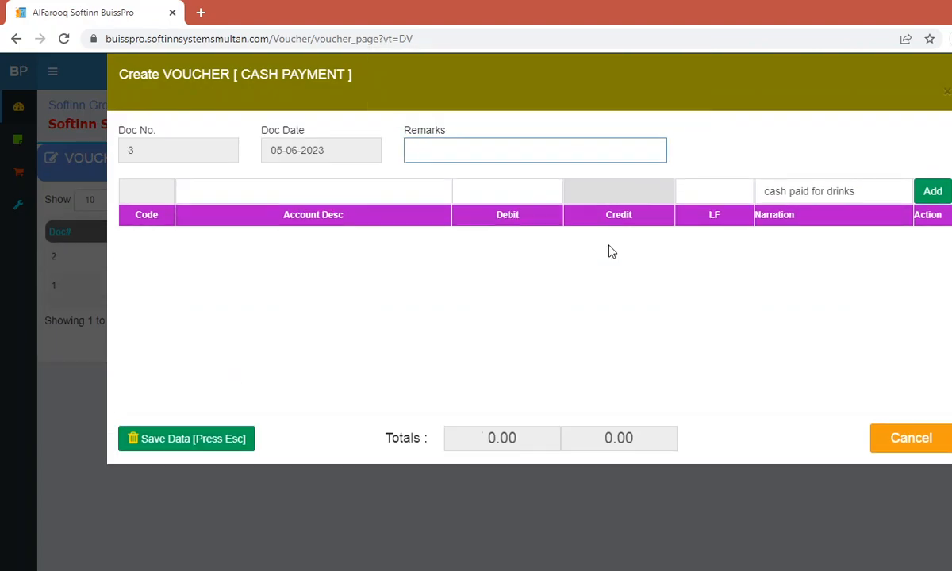
{"action": "left_click", "coordinate": [880, 436]}
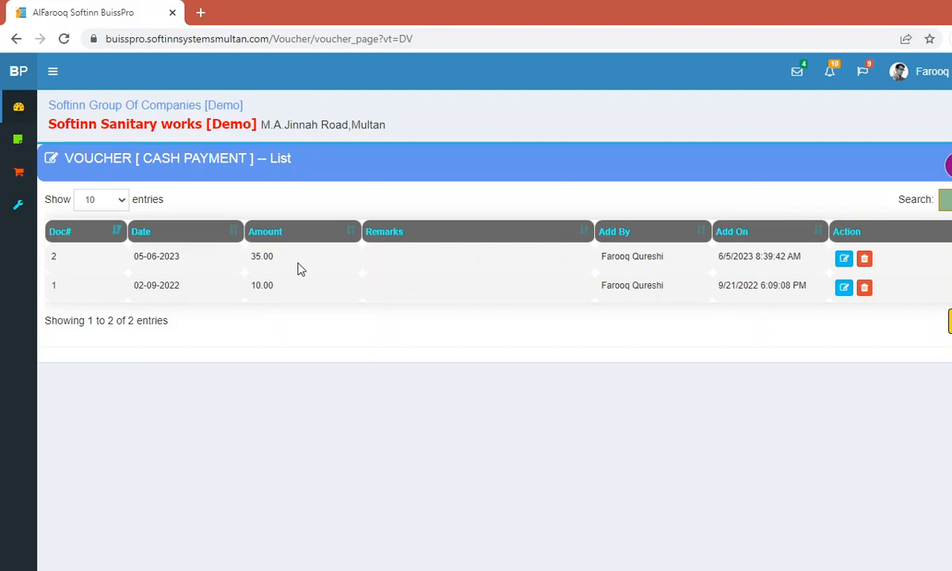
{"action": "left_click", "coordinate": [843, 258]}
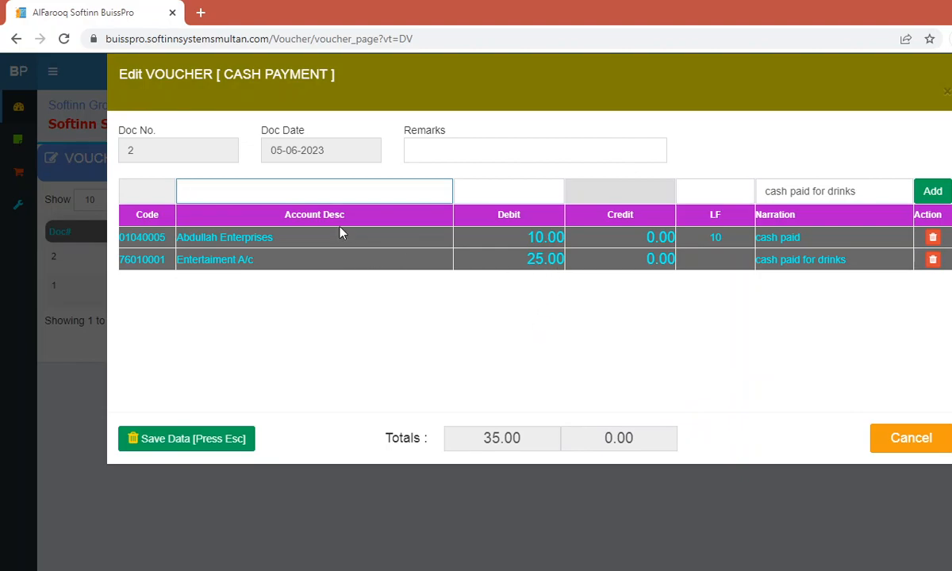
Step: Delete the Abdullah Enterprises line from voucher 2, then open the Cash Receipt voucher list
{"action": "left_click", "coordinate": [933, 238]}
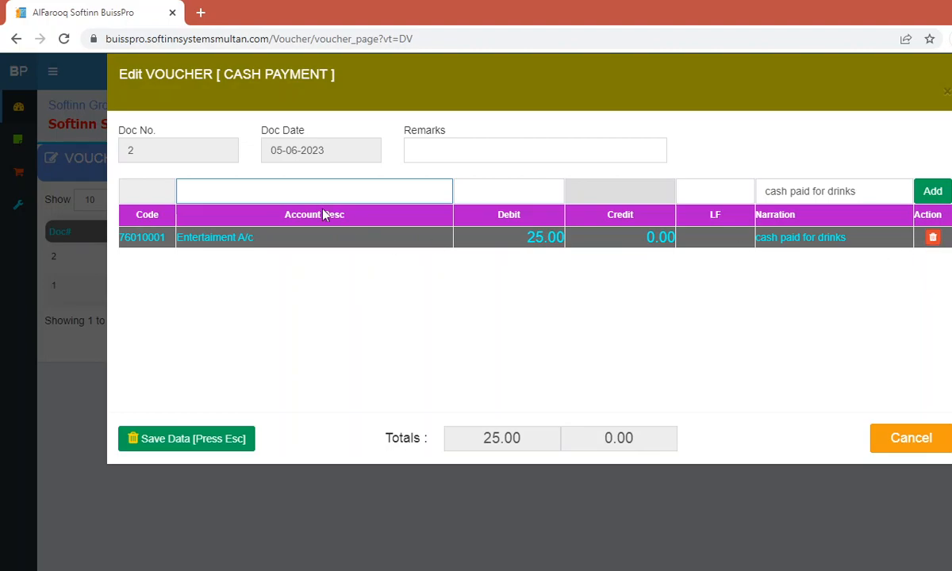
{"action": "left_click", "coordinate": [912, 440]}
{"action": "left_click", "coordinate": [20, 141]}
{"action": "left_click", "coordinate": [57, 213]}
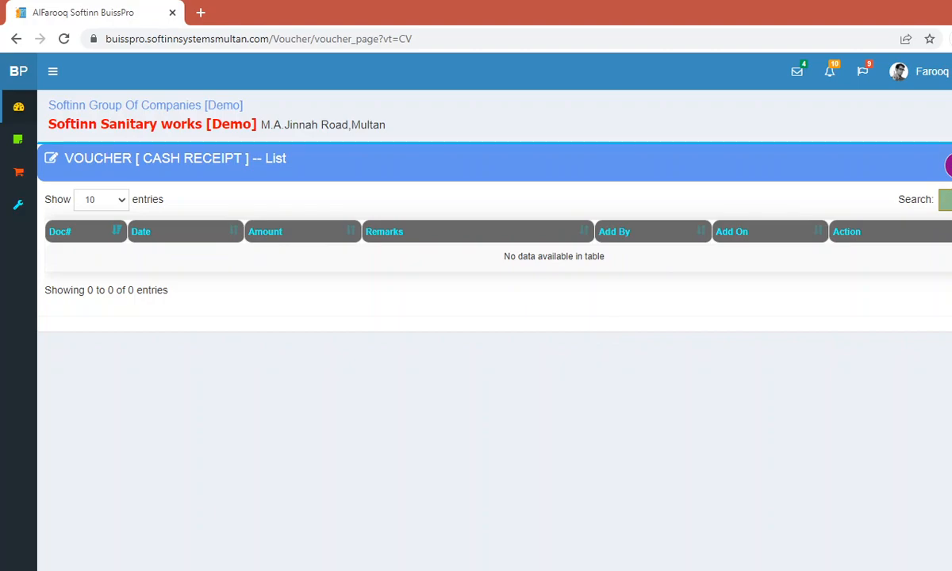
{"action": "left_click", "coordinate": [948, 165]}
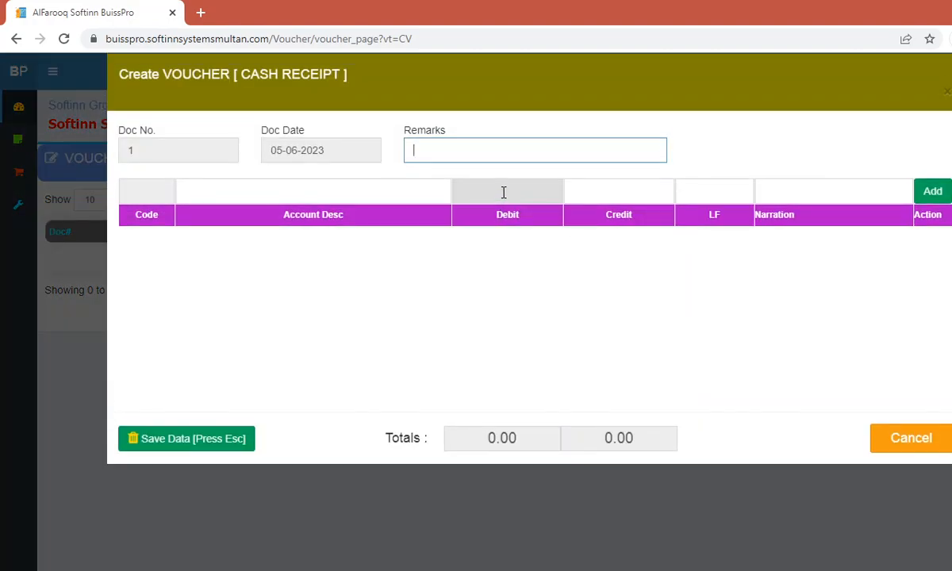
{"action": "left_click", "coordinate": [622, 192]}
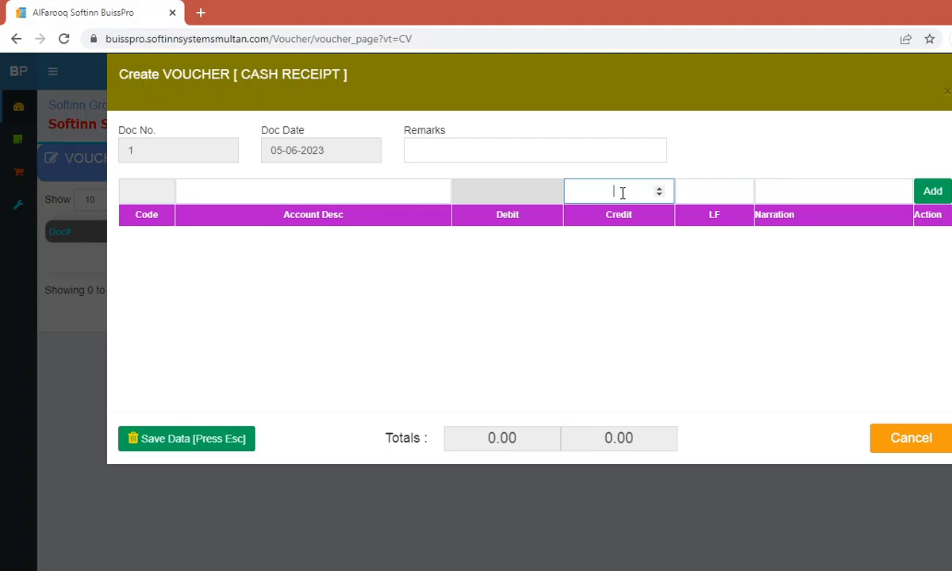
{"action": "left_click", "coordinate": [884, 439]}
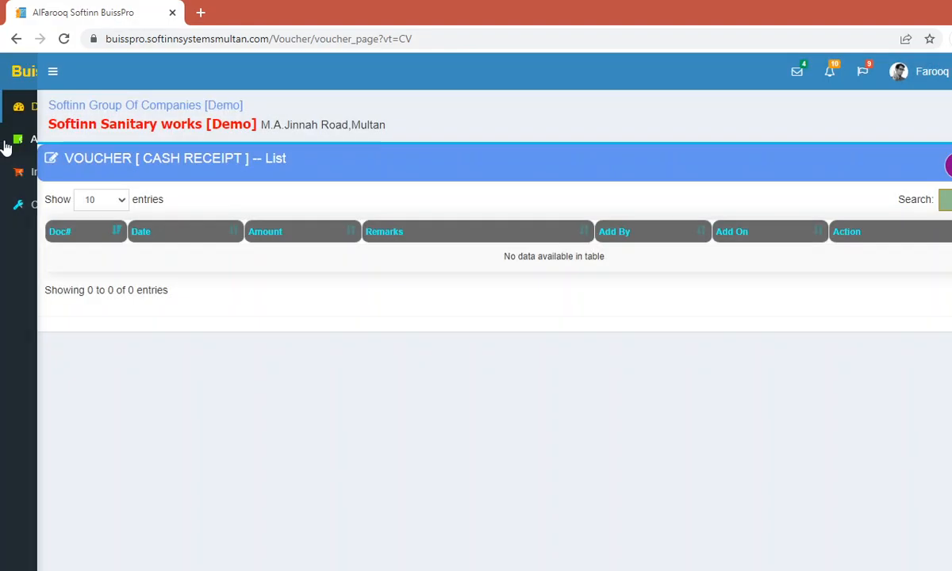
Step: Create journal voucher Doc No 2 dated 05-06-2023 from the Journal Voucher list
{"action": "left_click", "coordinate": [56, 141]}
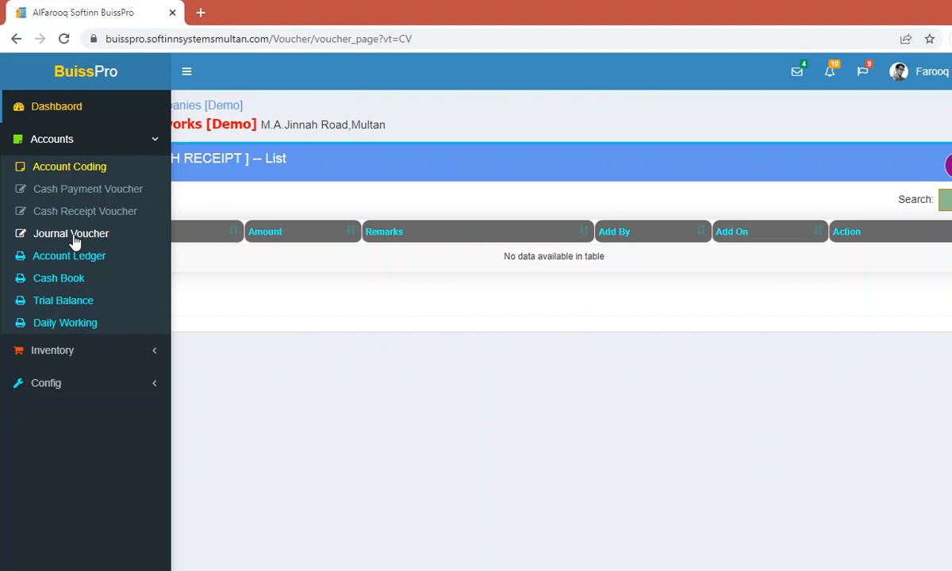
{"action": "left_click", "coordinate": [75, 239]}
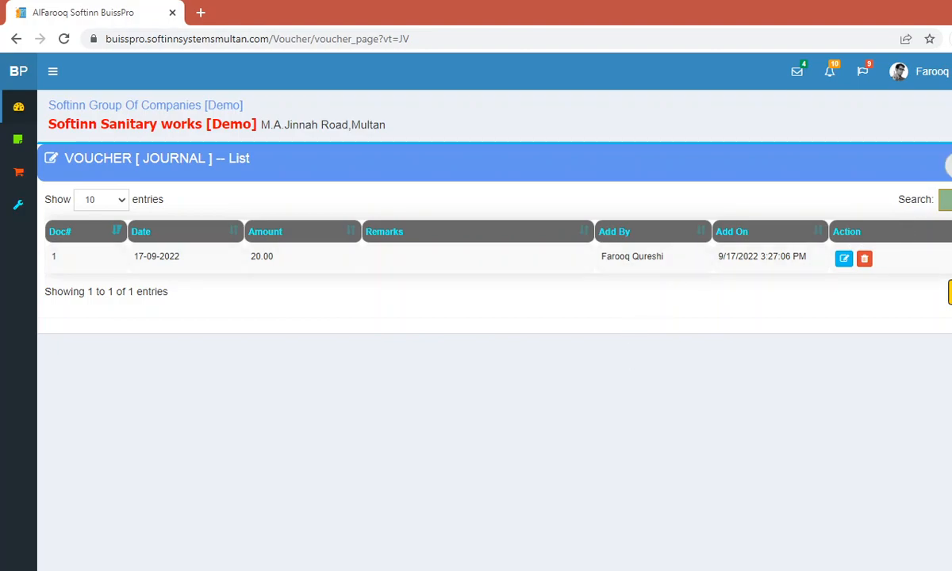
{"action": "left_click", "coordinate": [950, 166]}
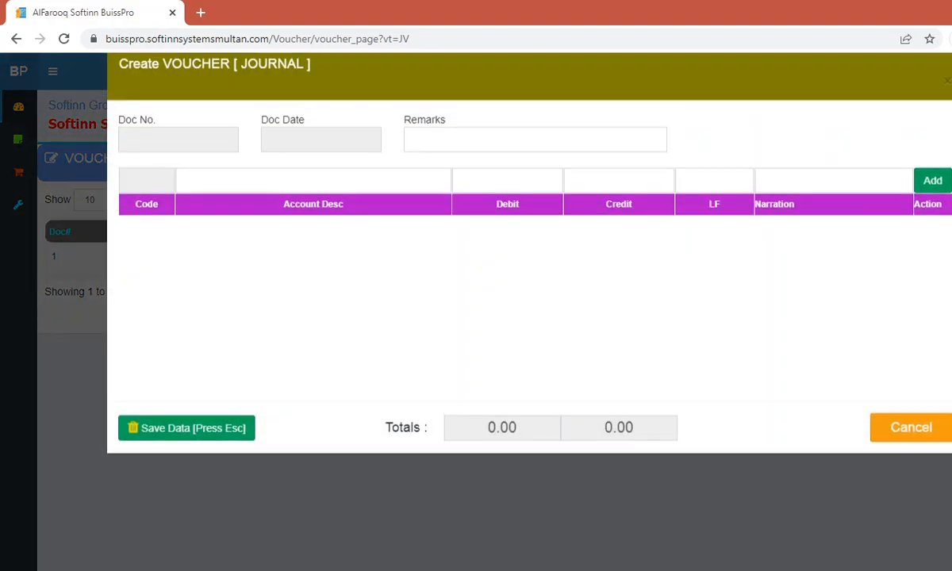
{"action": "key", "text": "Tab"}
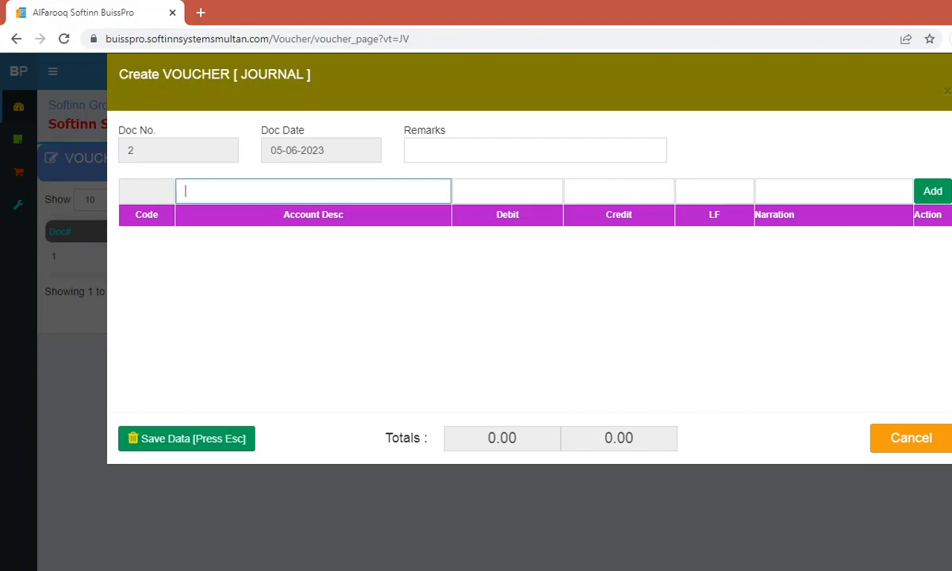
Step: Choose Abdullah Enterprises as the journal line's account, leaving the debit empty
{"action": "type", "text": "ab"}
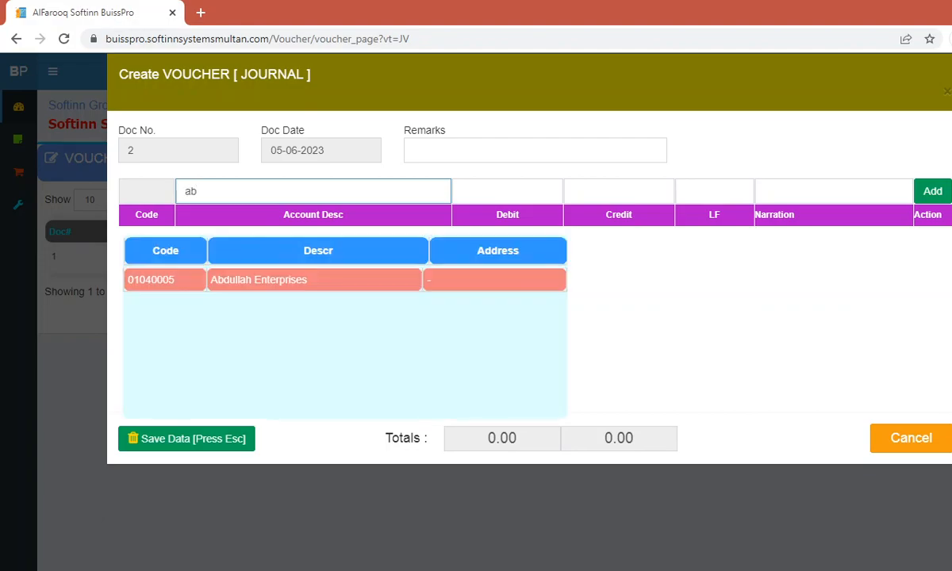
{"action": "key", "text": "Down"}
{"action": "key", "text": "Return"}
{"action": "type", "text": "5"}
{"action": "key", "text": "BackSpace"}
{"action": "type", "text": "1"}
{"action": "key", "text": "BackSpace"}
{"action": "type", "text": "5"}
{"action": "key", "text": "BackSpace"}
Step: Credit it 100000 with narration 'ch receved no.14256' and add the line
{"action": "key", "text": "Tab"}
{"action": "type", "text": "10000"}
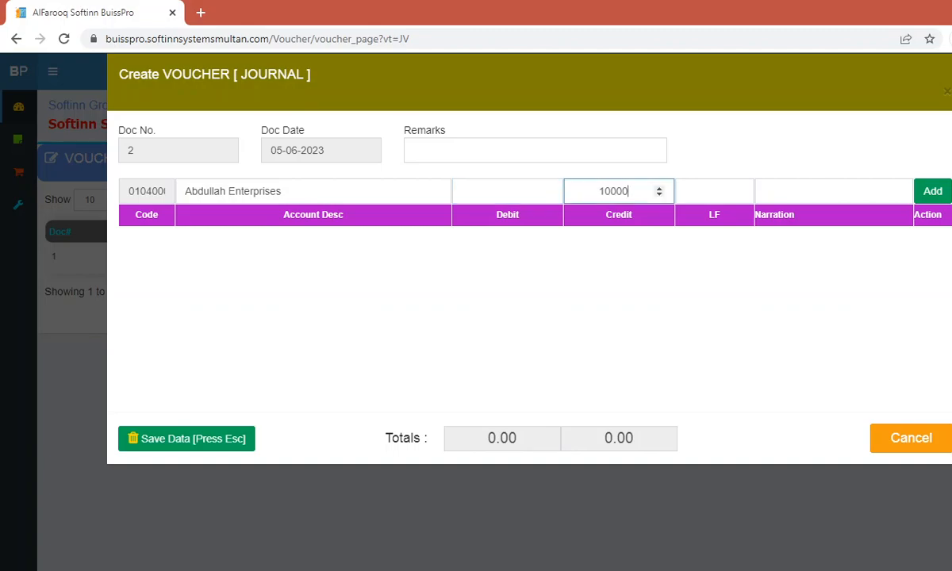
{"action": "type", "text": "0"}
{"action": "key", "text": "Tab"}
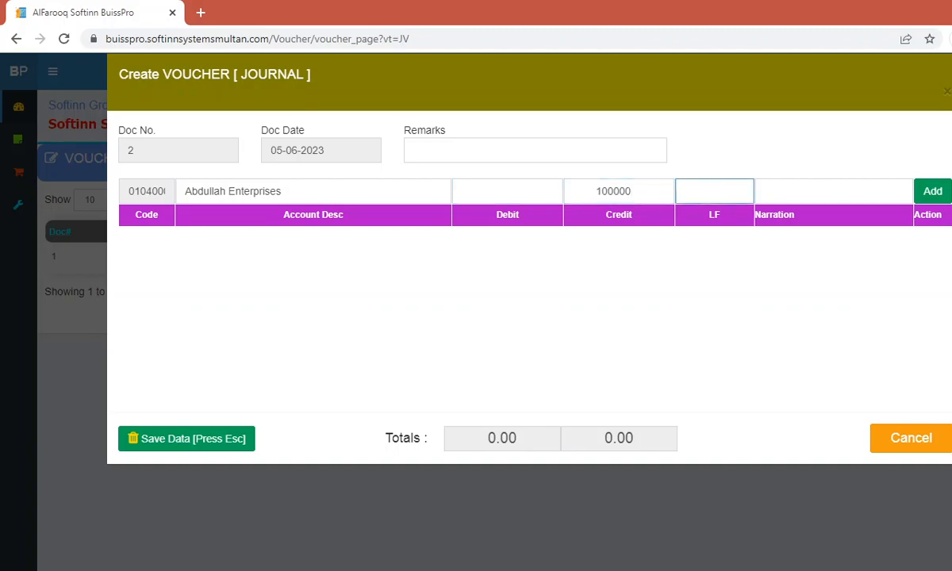
{"action": "key", "text": "Tab"}
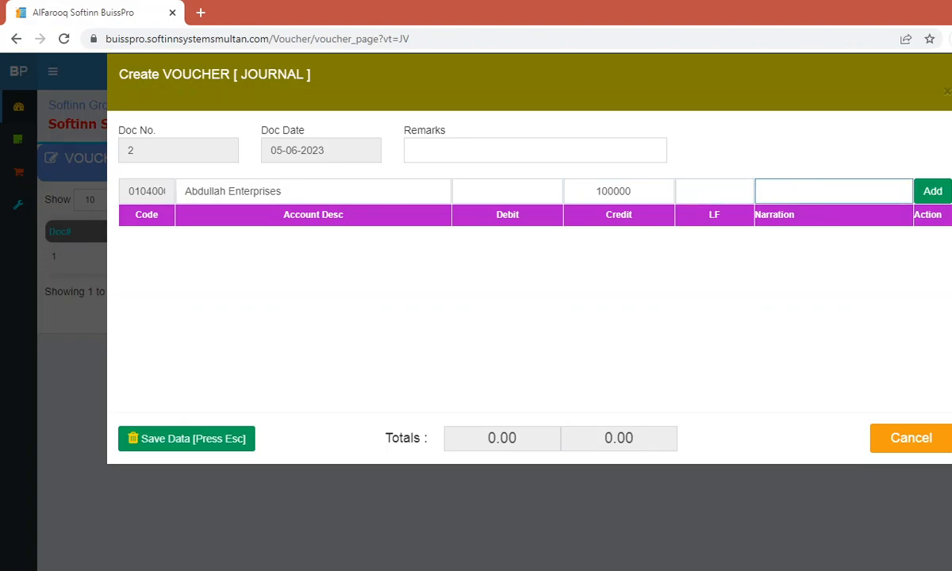
{"action": "type", "text": "ch receved no.14256"}
{"action": "key", "text": "Tab"}
{"action": "key", "text": "Return"}
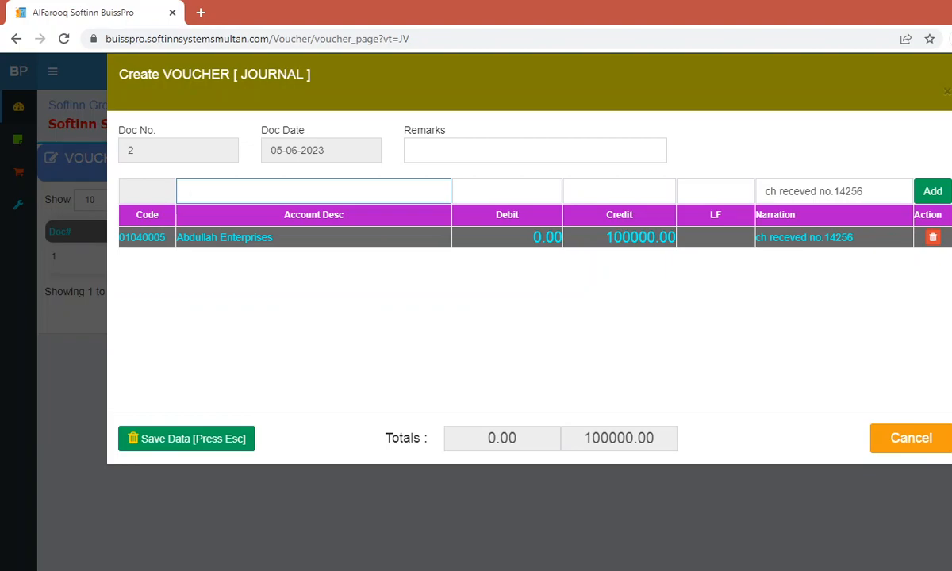
Step: Try the account searches 'ab', 'blb', 'hbl' and 'ban', clearing each one
{"action": "type", "text": "ab"}
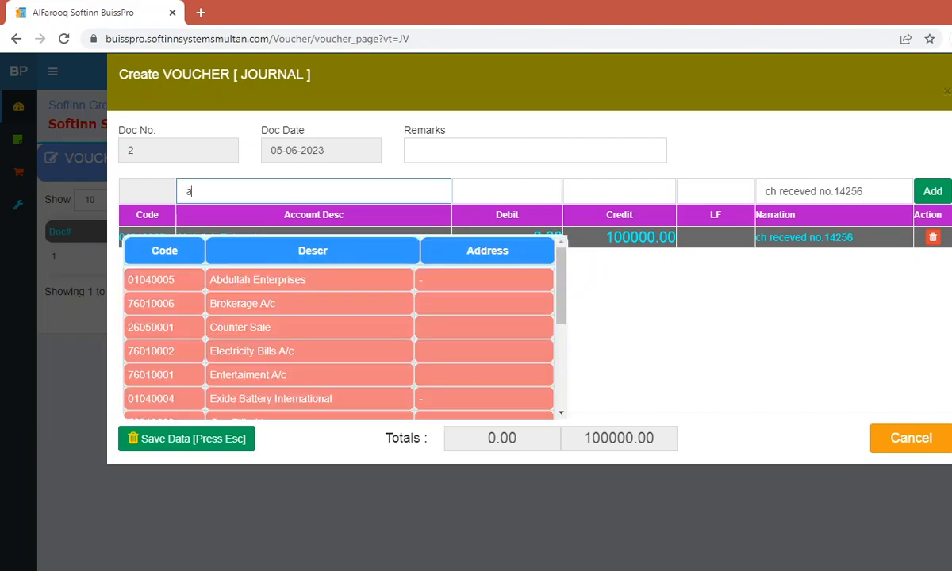
{"action": "key", "text": "BackSpace"}
{"action": "key", "text": "BackSpace"}
{"action": "type", "text": "b"}
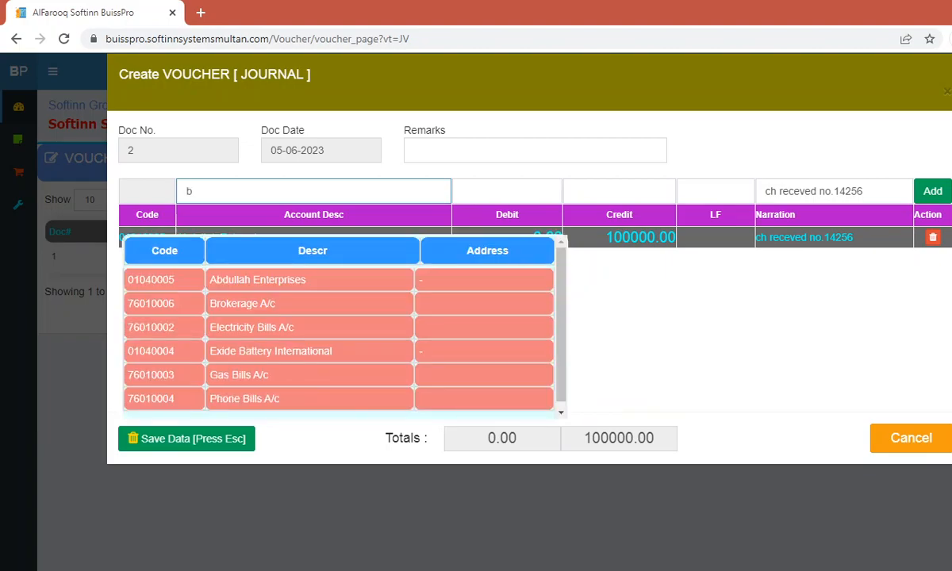
{"action": "type", "text": "lb"}
{"action": "key", "text": "BackSpace"}
{"action": "key", "text": "BackSpace"}
{"action": "key", "text": "BackSpace"}
{"action": "type", "text": "hbl"}
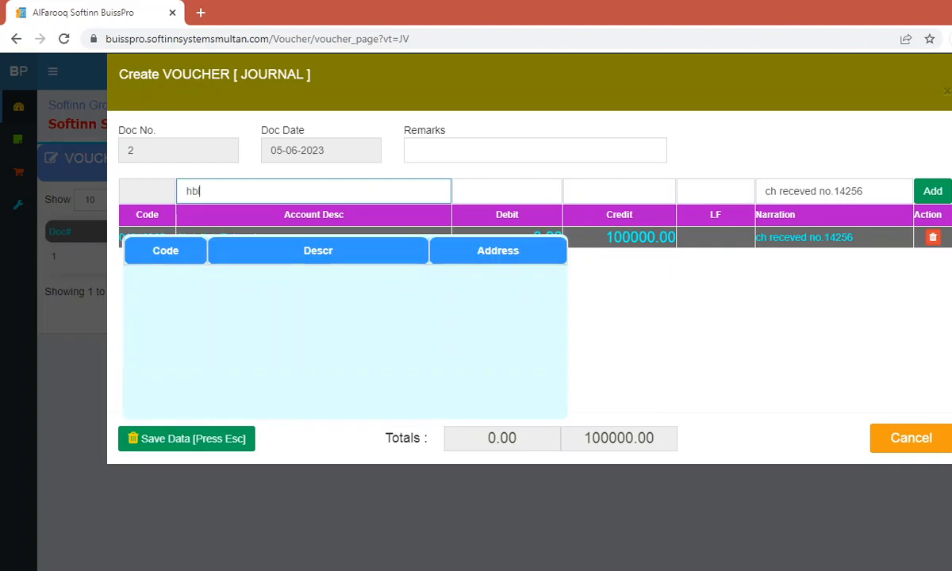
{"action": "key", "text": "BackSpace"}
{"action": "key", "text": "BackSpace"}
{"action": "key", "text": "BackSpace"}
{"action": "type", "text": "ban"}
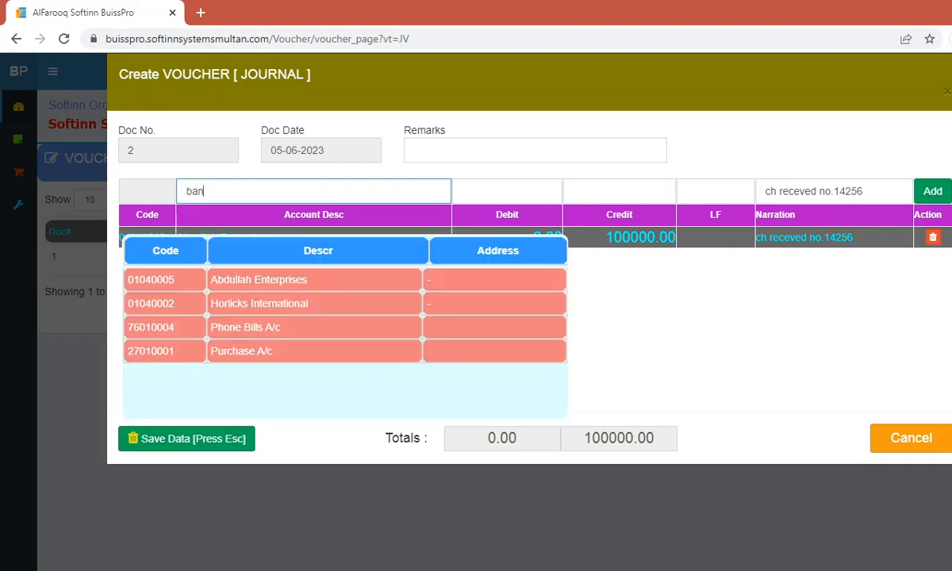
{"action": "key", "text": "BackSpace"}
{"action": "key", "text": "BackSpace"}
{"action": "key", "text": "BackSpace"}
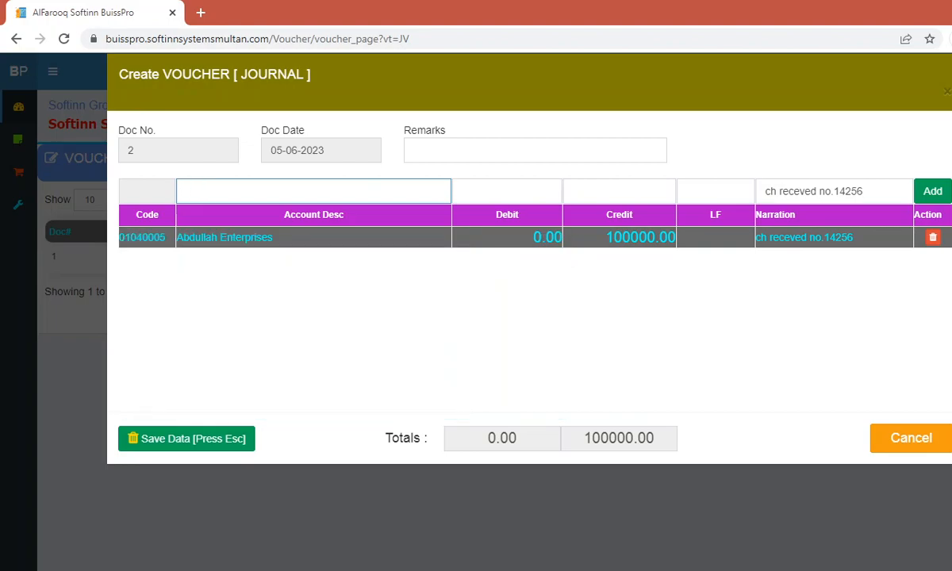
Step: Add an Exide Battery International line debiting 100000 with the same narration
{"action": "type", "text": "ex"}
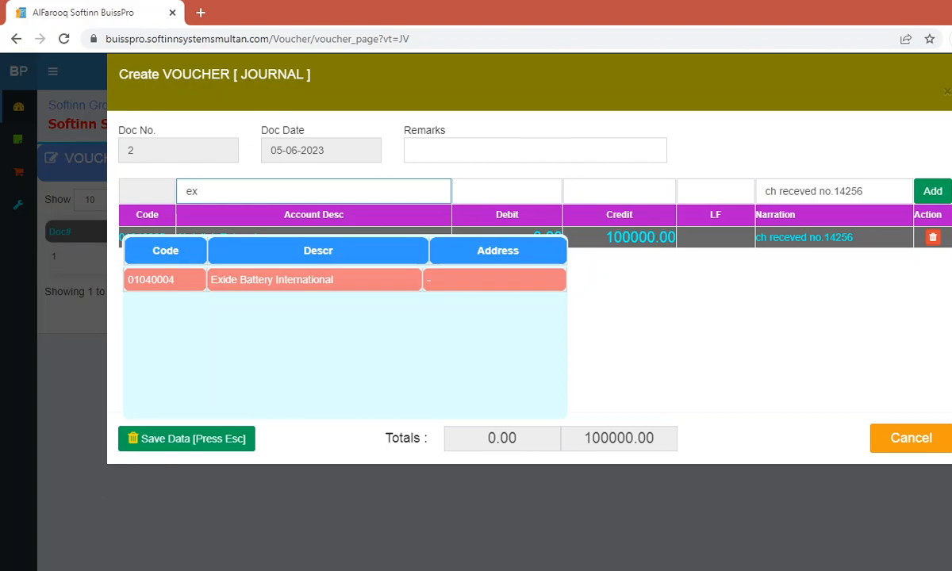
{"action": "key", "text": "Down"}
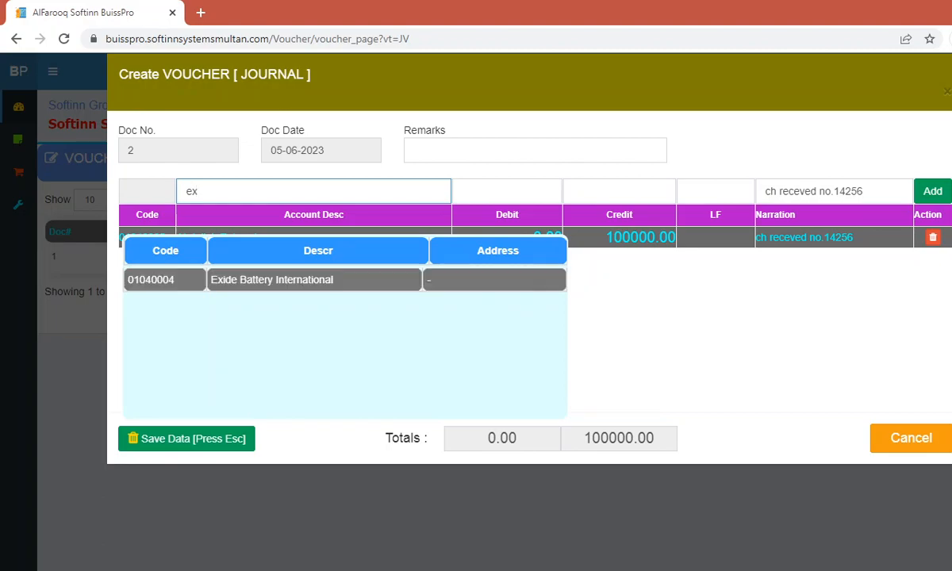
{"action": "key", "text": "Return"}
{"action": "type", "text": "5"}
{"action": "key", "text": "BackSpace"}
{"action": "type", "text": "1"}
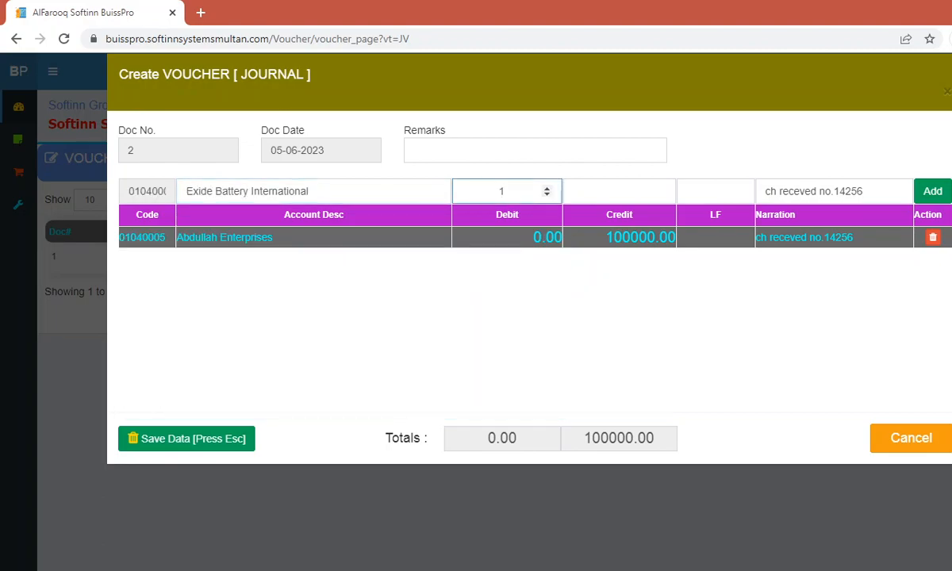
{"action": "type", "text": "00000"}
{"action": "key", "text": "Tab"}
{"action": "key", "text": "Tab"}
{"action": "key", "text": "Tab"}
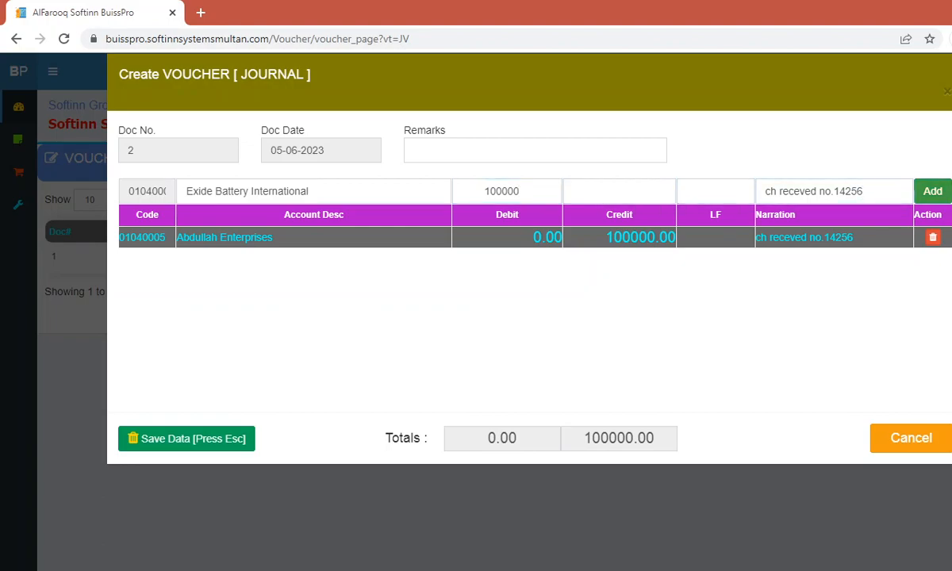
{"action": "key", "text": "Return"}
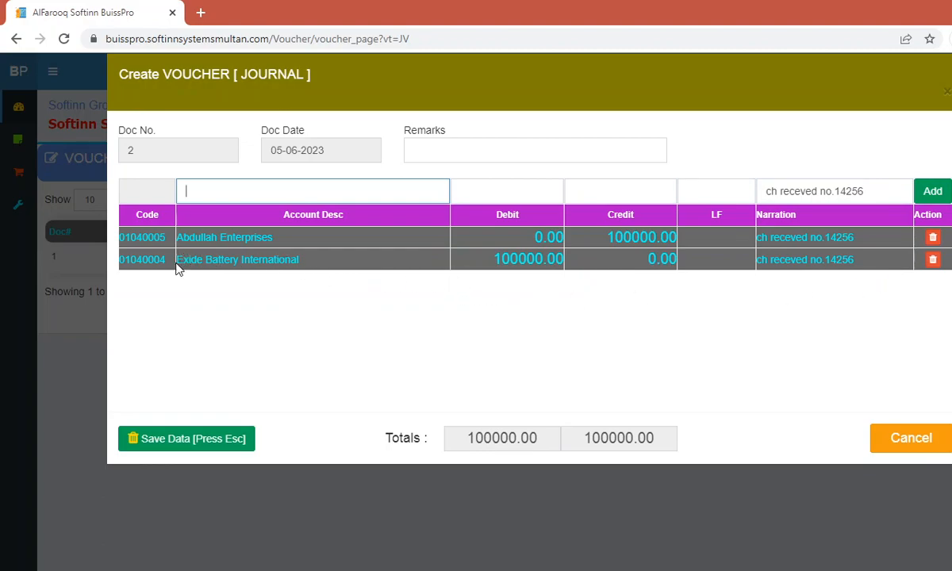
{"action": "left_click_drag", "start_coordinate": [179, 262], "coordinate": [310, 270]}
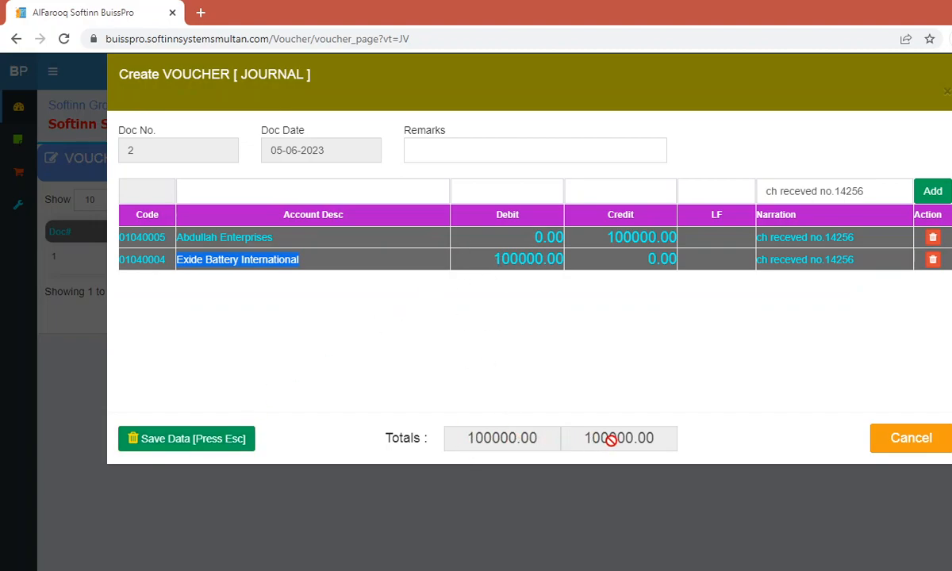
Step: Save the journal voucher, confirm the 'Save document?' prompt, and return to the voucher list
{"action": "left_click", "coordinate": [248, 443]}
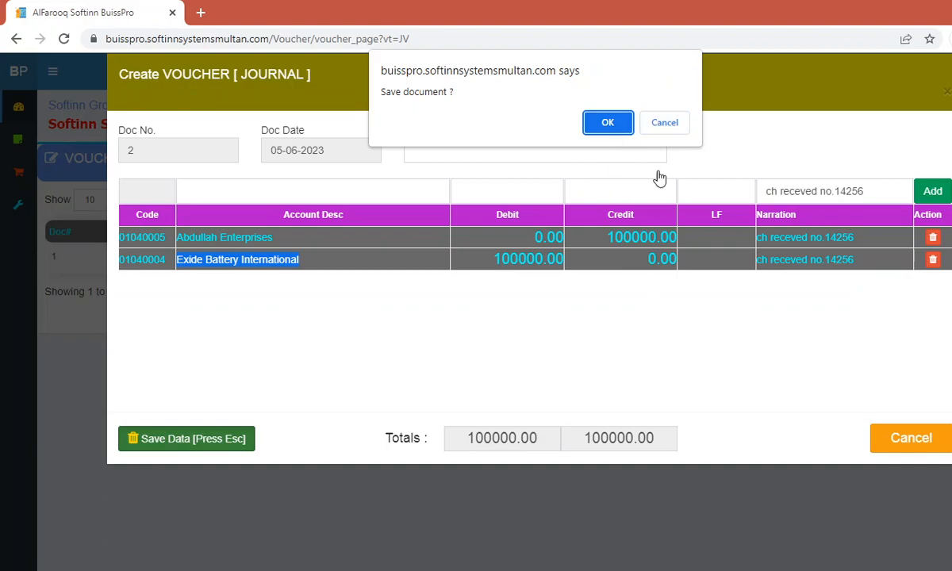
{"action": "left_click", "coordinate": [679, 130]}
{"action": "left_click", "coordinate": [884, 444]}
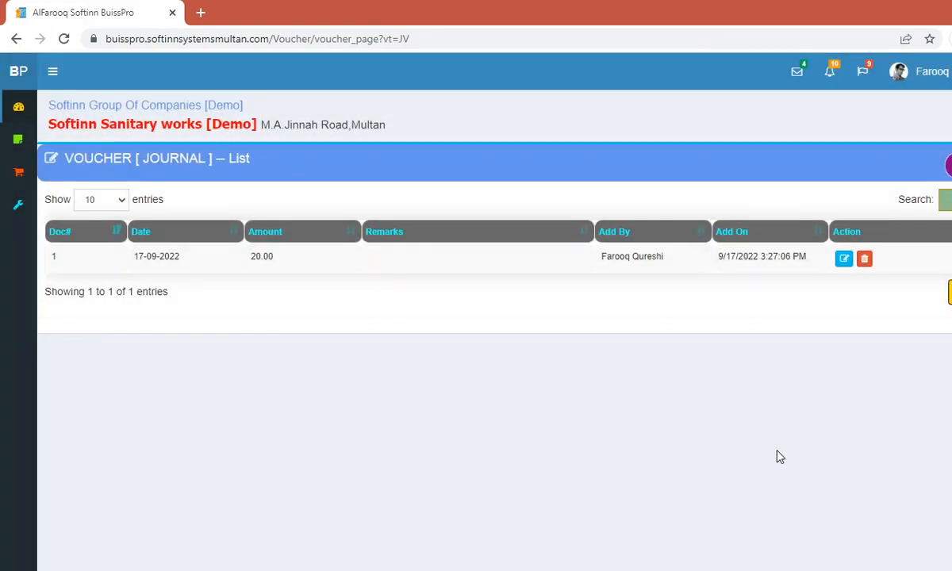
{"action": "mouse_move", "coordinate": [11, 155]}
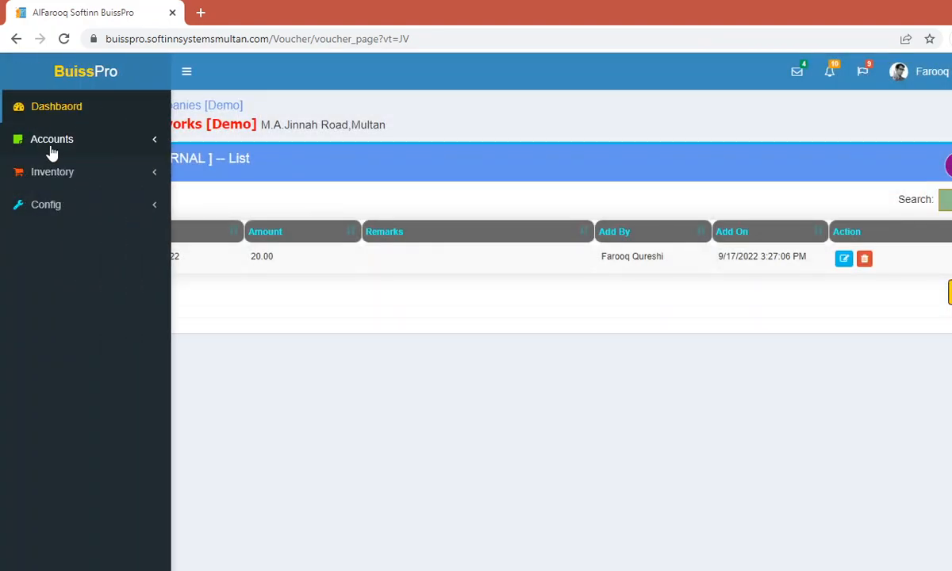
{"action": "left_click", "coordinate": [52, 143]}
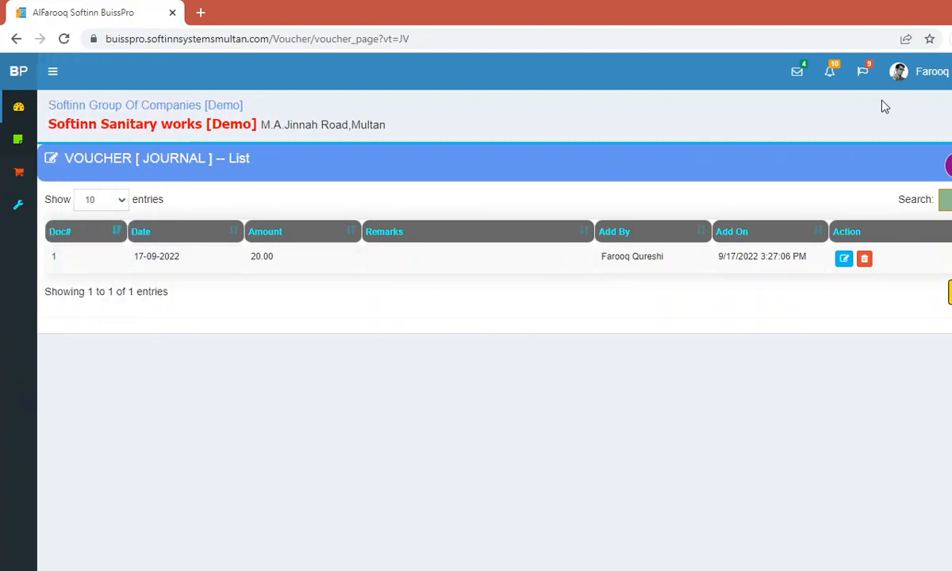
Step: Sign out of BuissPro to the login page and bring the OBS recorder forward
{"action": "left_click", "coordinate": [920, 71]}
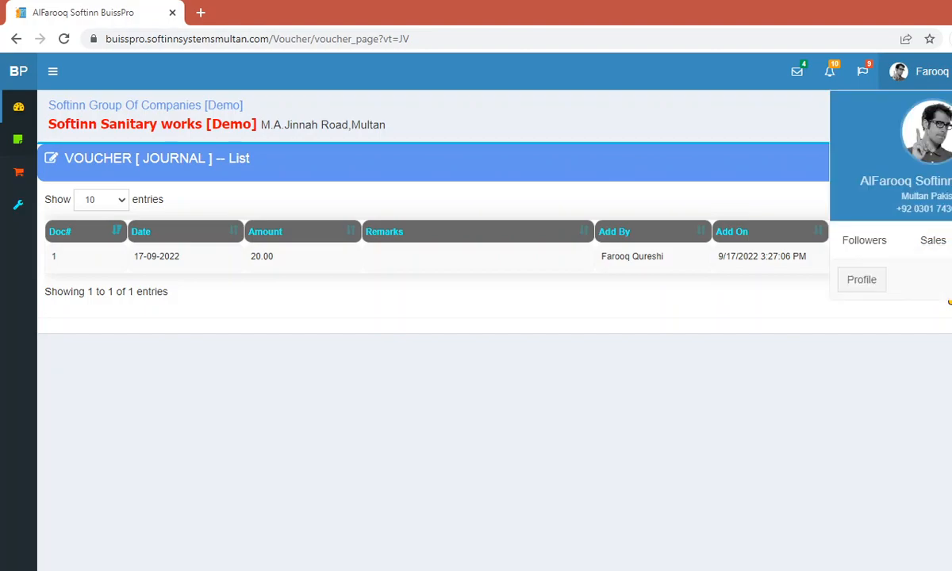
{"action": "left_click", "coordinate": [950, 302]}
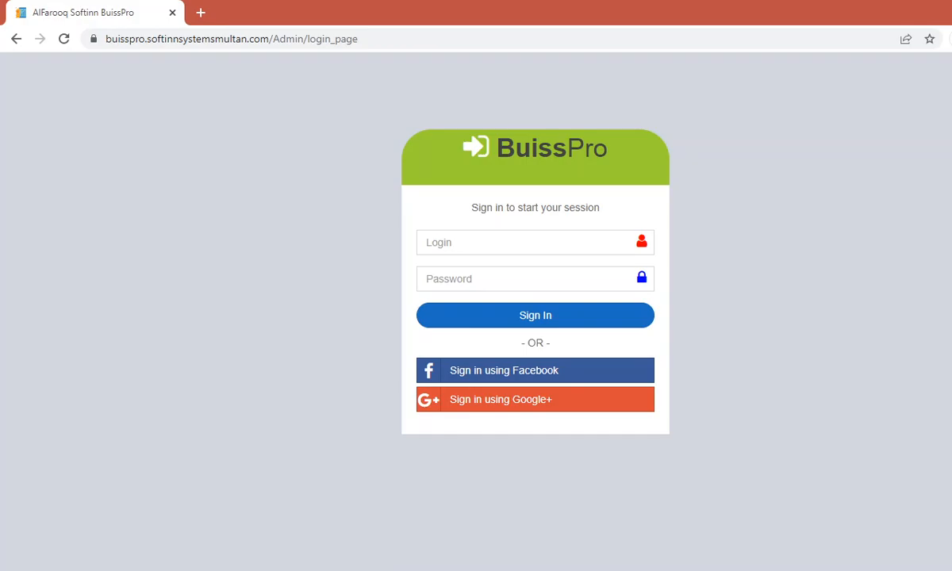
{"action": "left_click", "coordinate": [349, 547]}
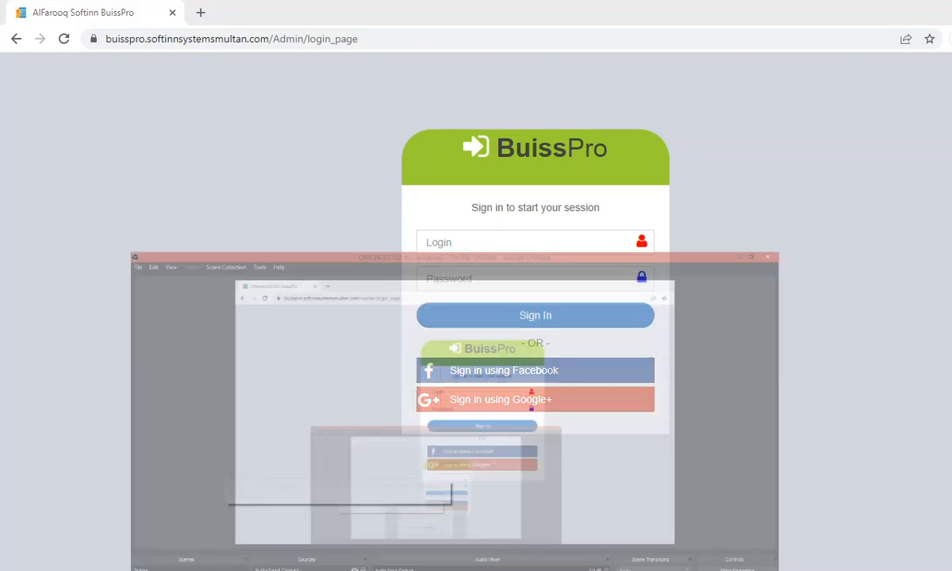